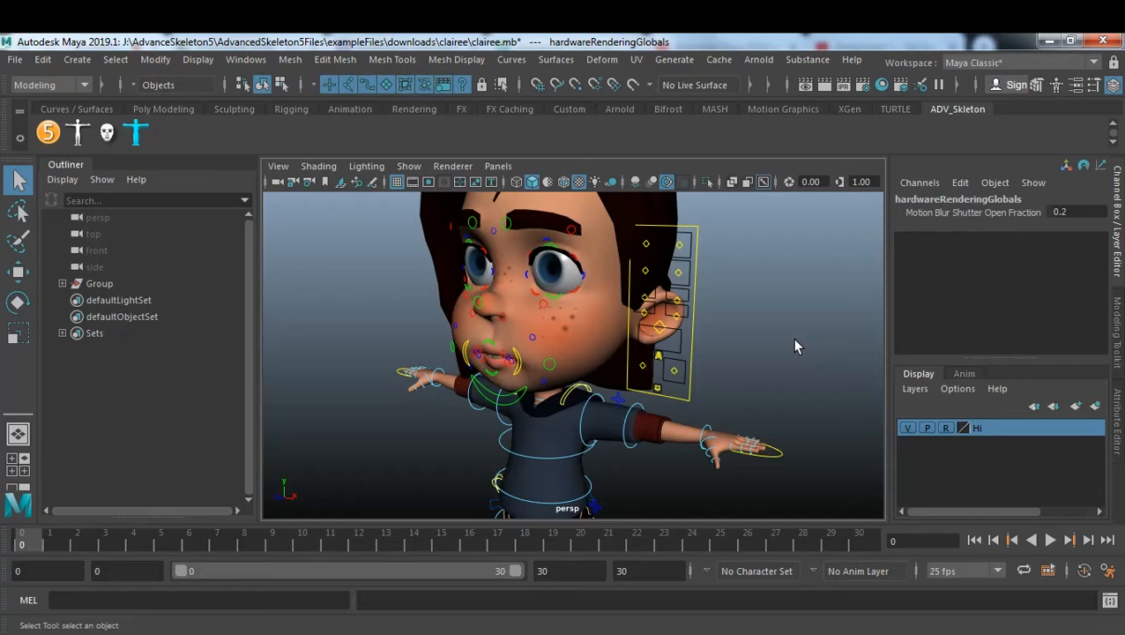
Select the cross-shaped FK/IK switch control above the left arm and examine its FKIKBlend and visibility attributes.
alt+drag(701, 380, 658, 377)
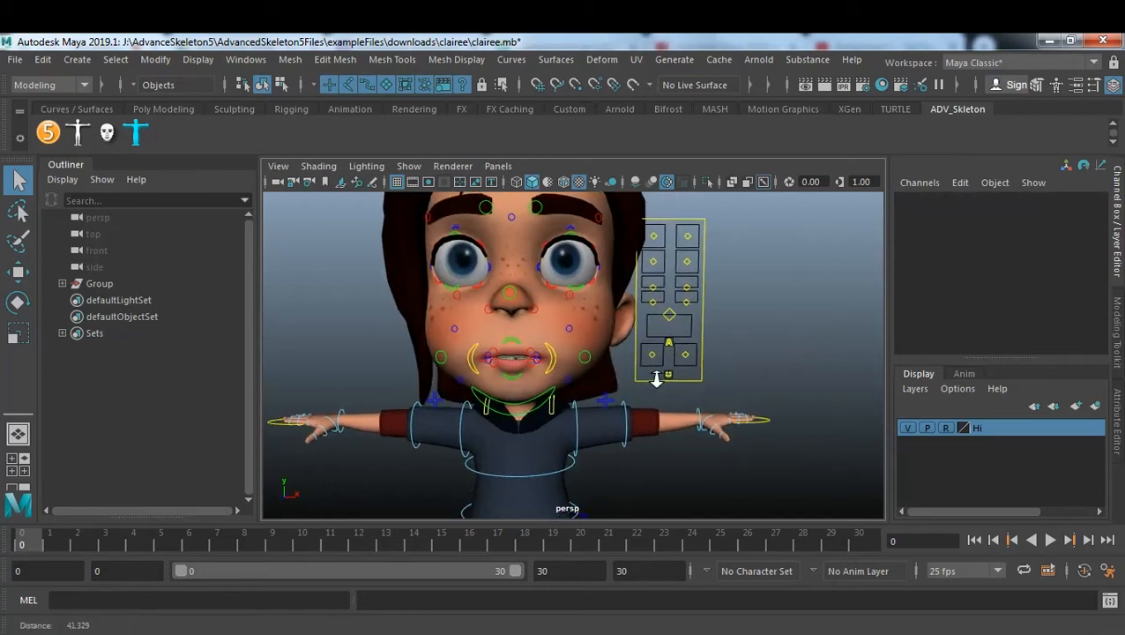
alt+right_drag(658, 377, 705, 421)
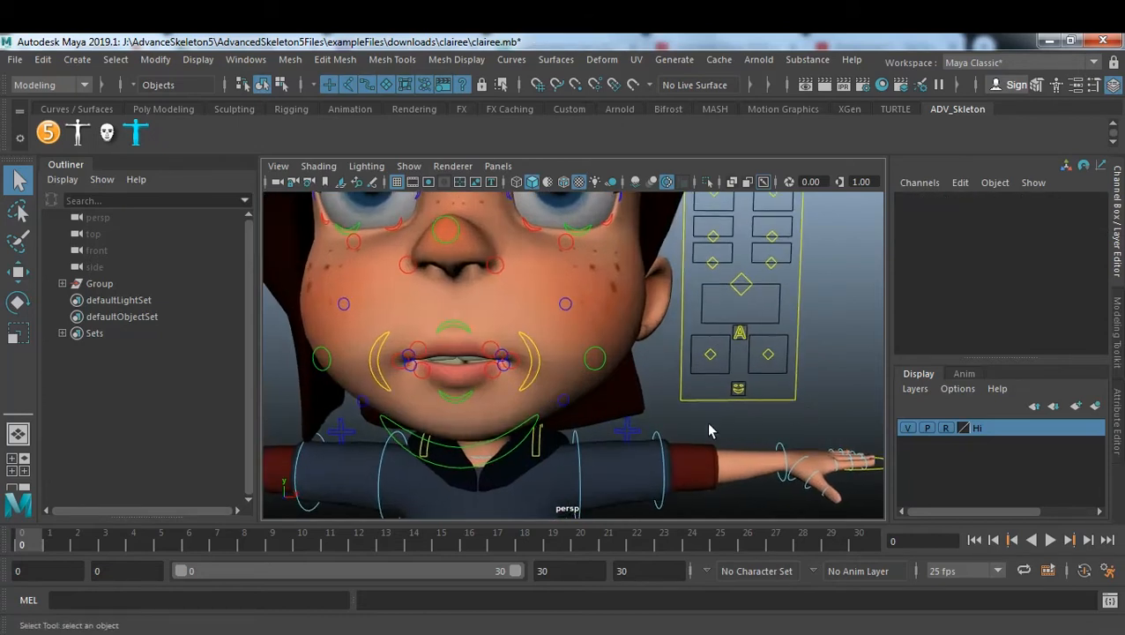
click(627, 432)
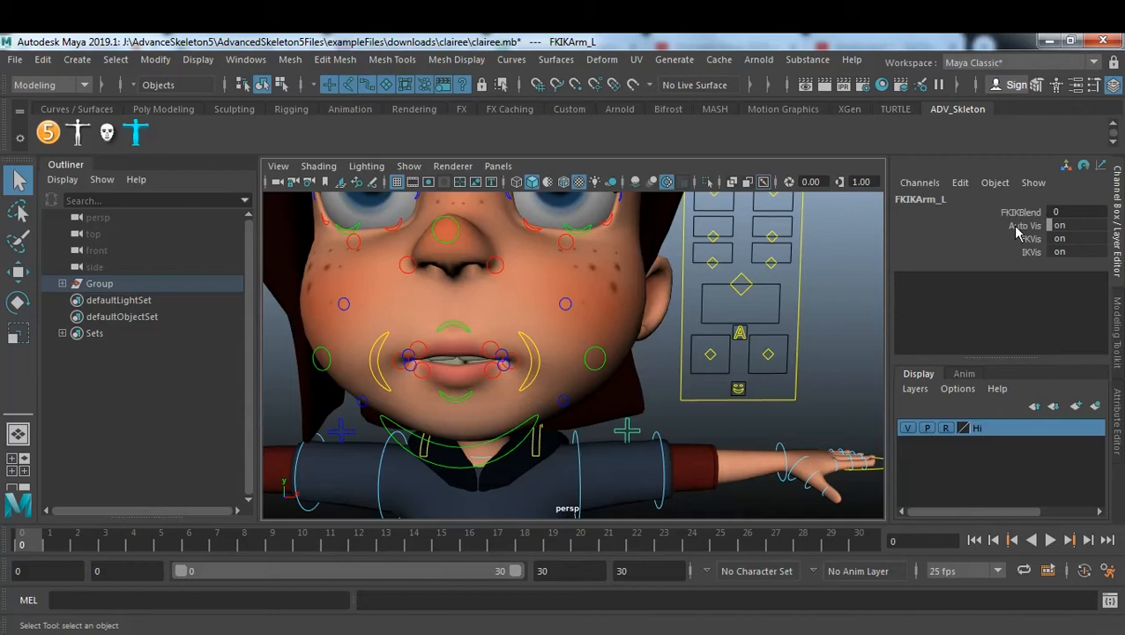
alt+middle_drag(711, 434, 713, 401)
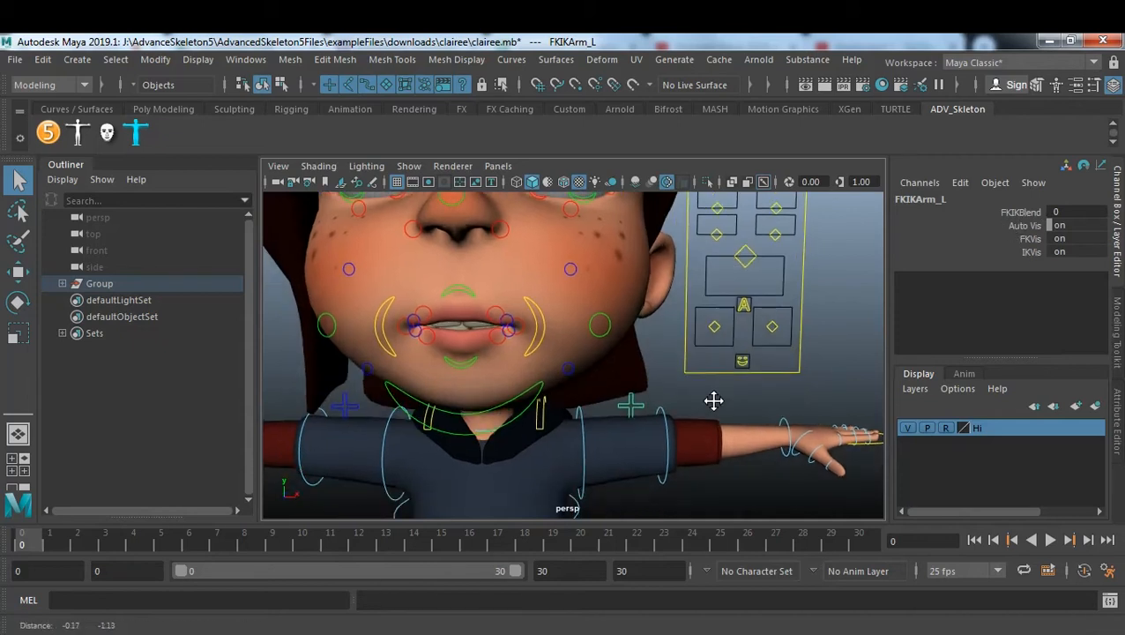
scroll(713, 401, up, 4)
alt+middle_drag(697, 396, 657, 371)
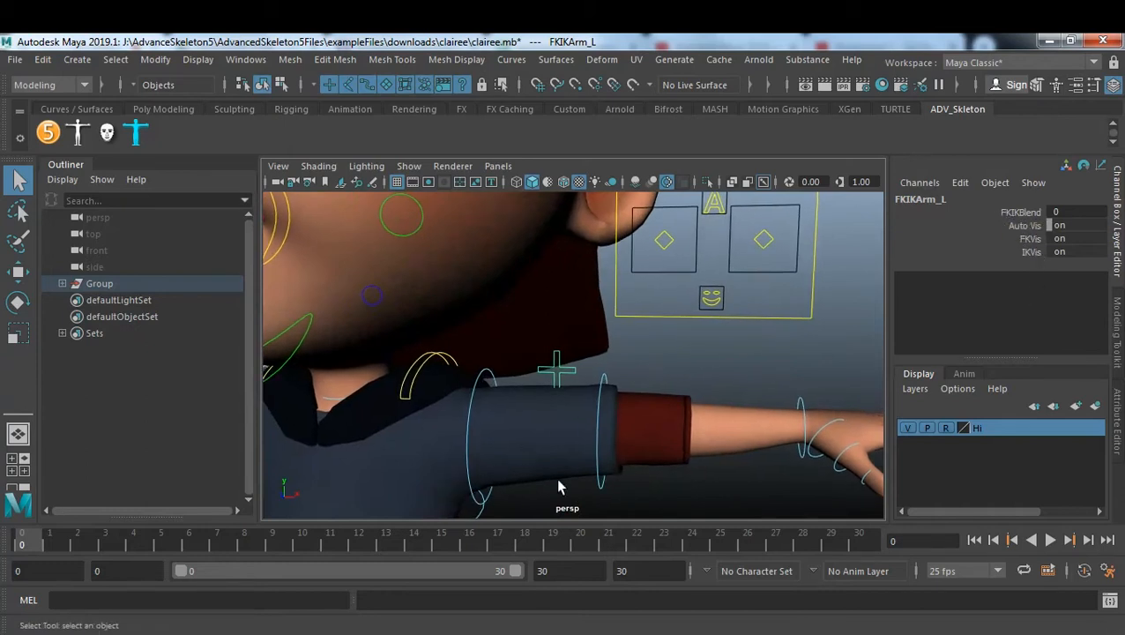
Rotate the left shoulder FK control about 55 degrees in Y to lower the arm.
click(492, 379)
key(w)
key(e)
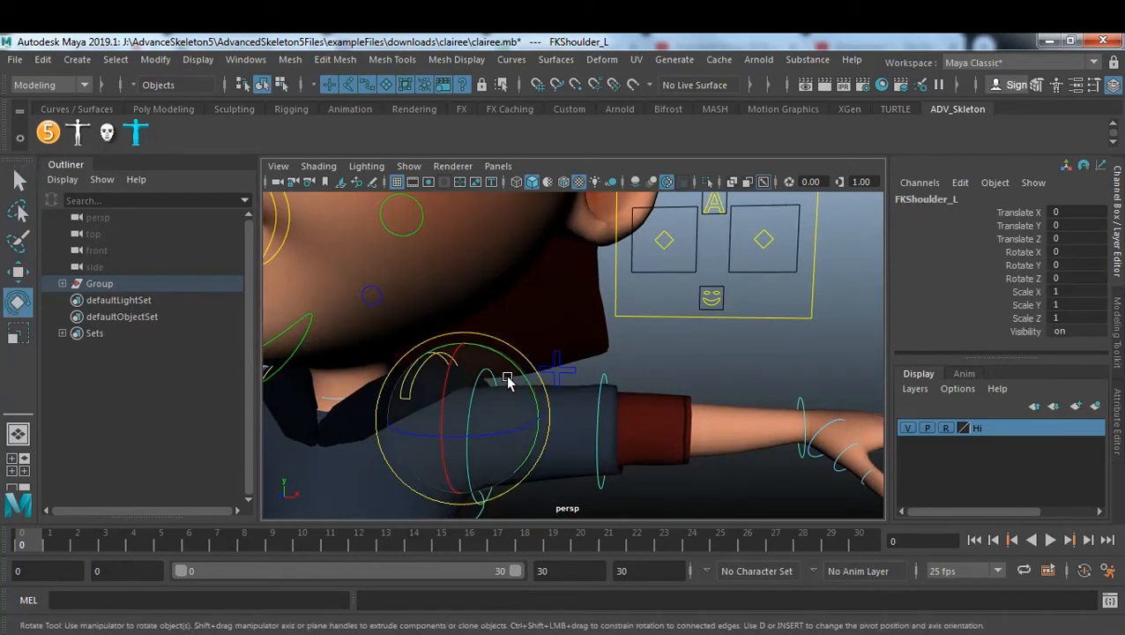
drag(510, 366, 537, 427)
alt+middle_drag(537, 426, 625, 382)
alt+right_drag(657, 384, 618, 374)
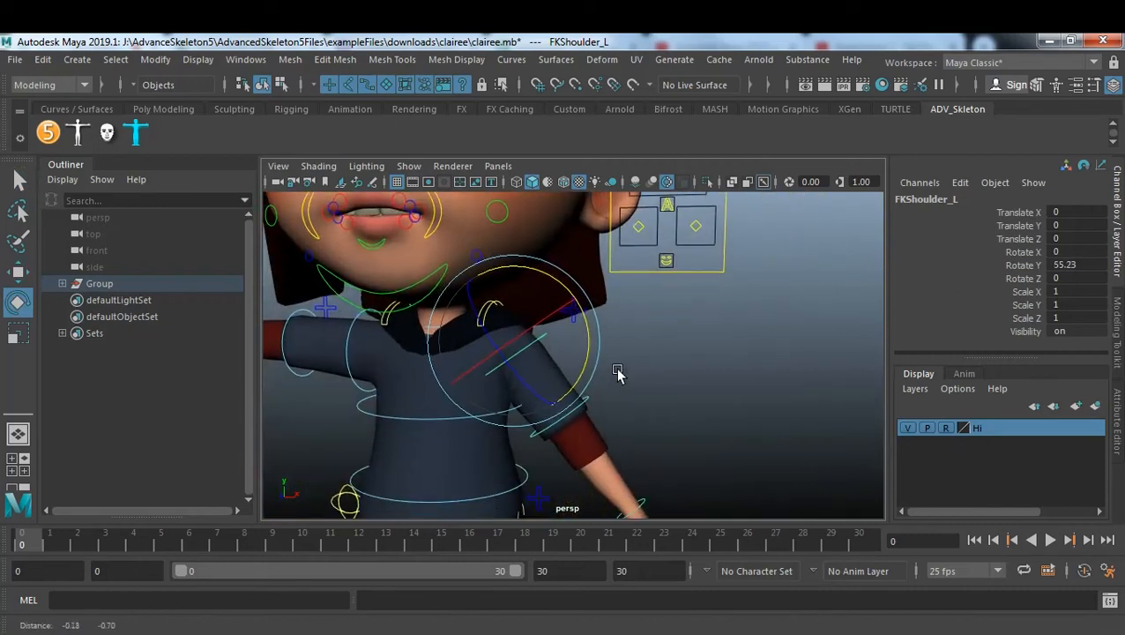
Rotate the left elbow FK control about 4.5 degrees in Y.
click(693, 394)
click(590, 403)
mouse_move(628, 394)
mouse_down()
mouse_move(640, 424)
mouse_move(640, 396)
mouse_up()
alt+right_drag(742, 415, 688, 404)
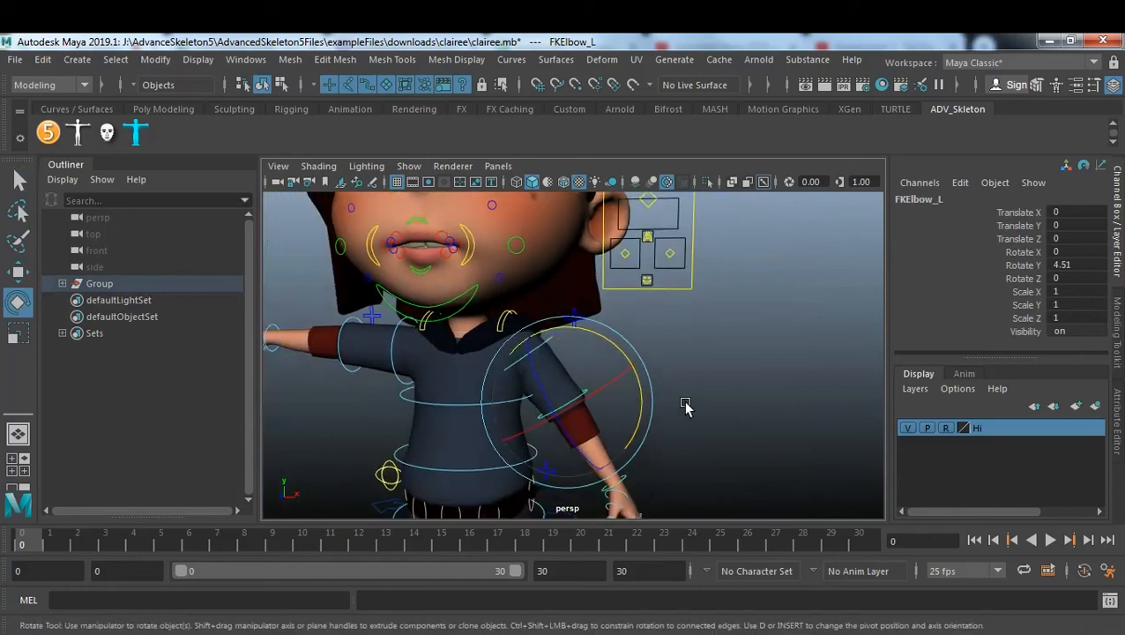
alt+middle_drag(687, 404, 672, 329)
alt+drag(673, 329, 513, 353)
click(686, 377)
Rotate the left wrist FK control slightly to turn the hand, and clear the selection.
scroll(710, 427, up, 5)
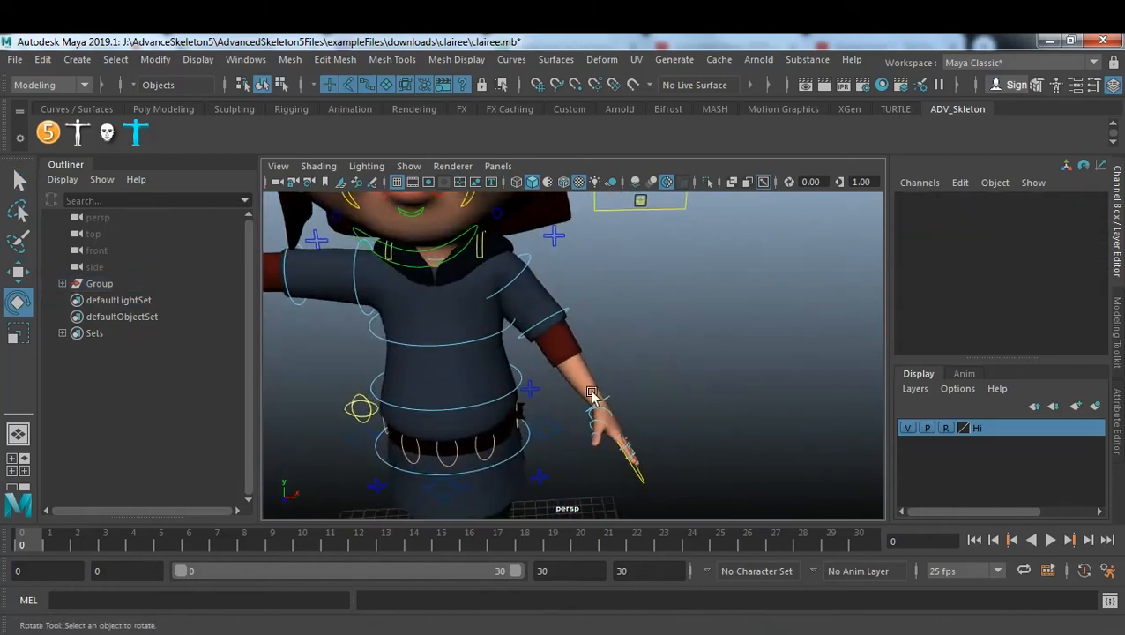
click(631, 429)
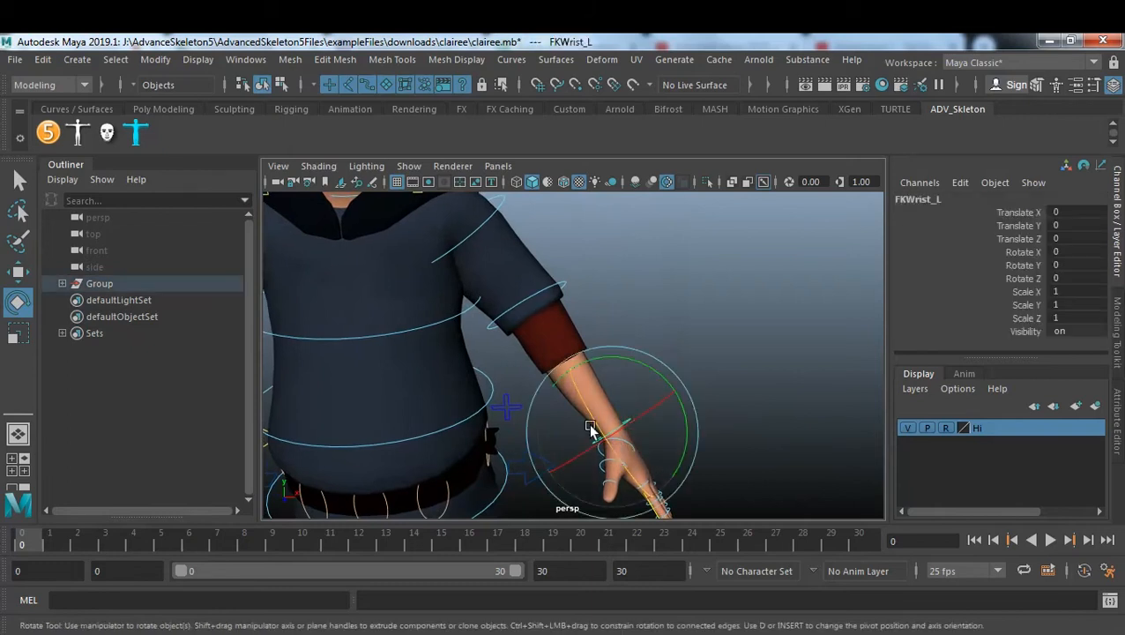
drag(592, 432, 576, 412)
click(722, 422)
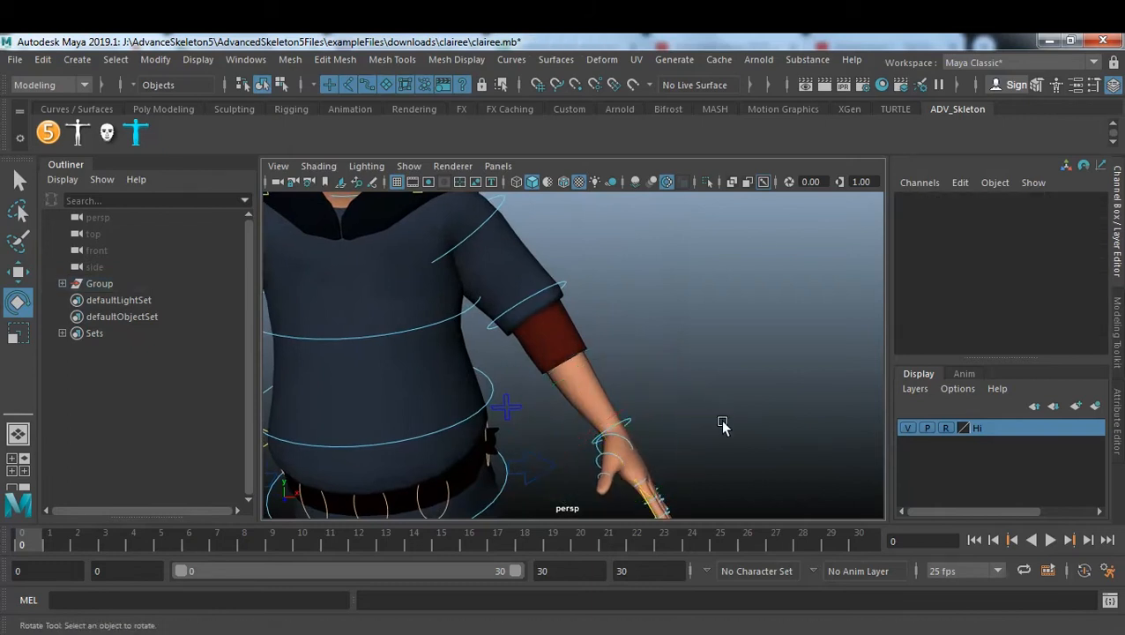
Bend the left elbow FK control about 24 degrees in Z and deselect it.
scroll(640, 395, down, 5)
scroll(571, 393, up, 2)
alt+drag(558, 369, 514, 319)
click(539, 299)
click(595, 342)
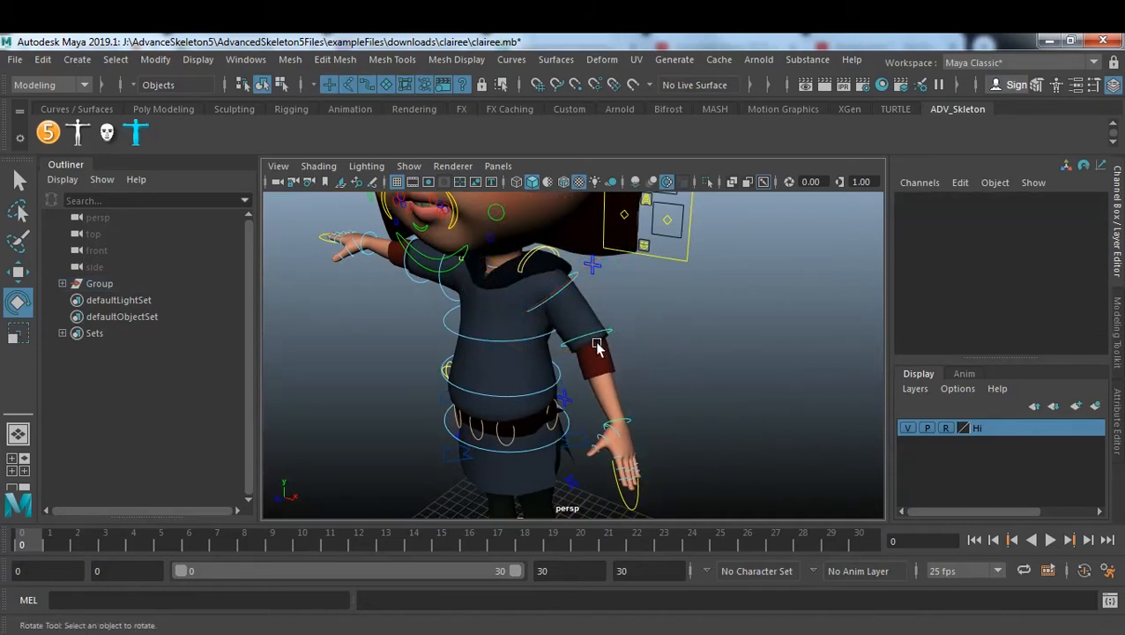
click(572, 337)
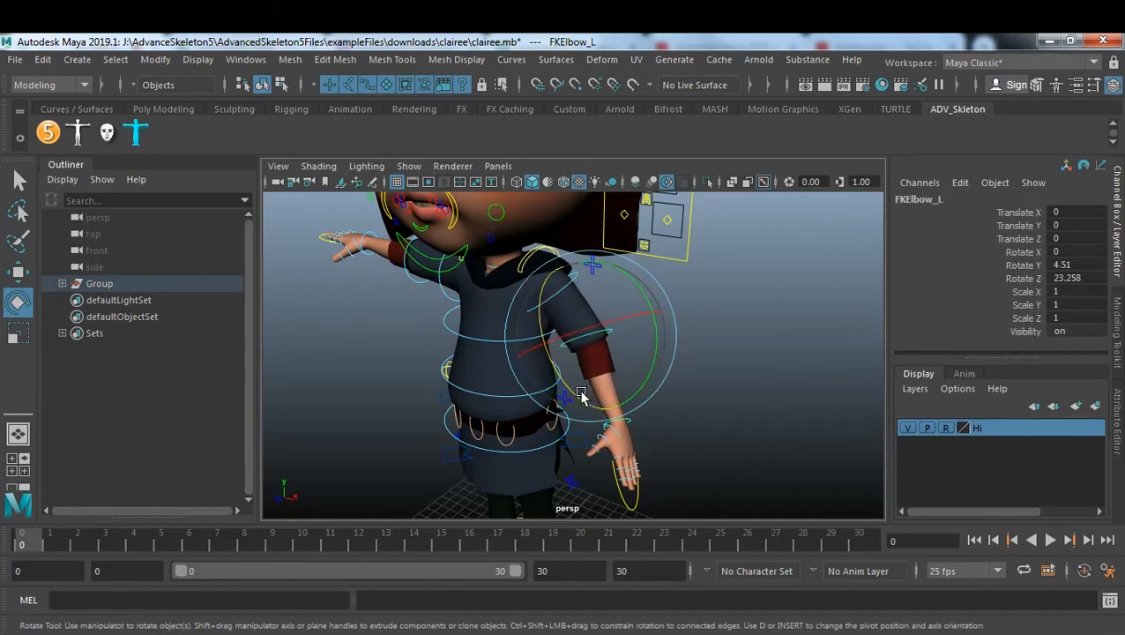
mouse_move(577, 394)
mouse_down()
mouse_move(560, 389)
mouse_move(573, 386)
mouse_up()
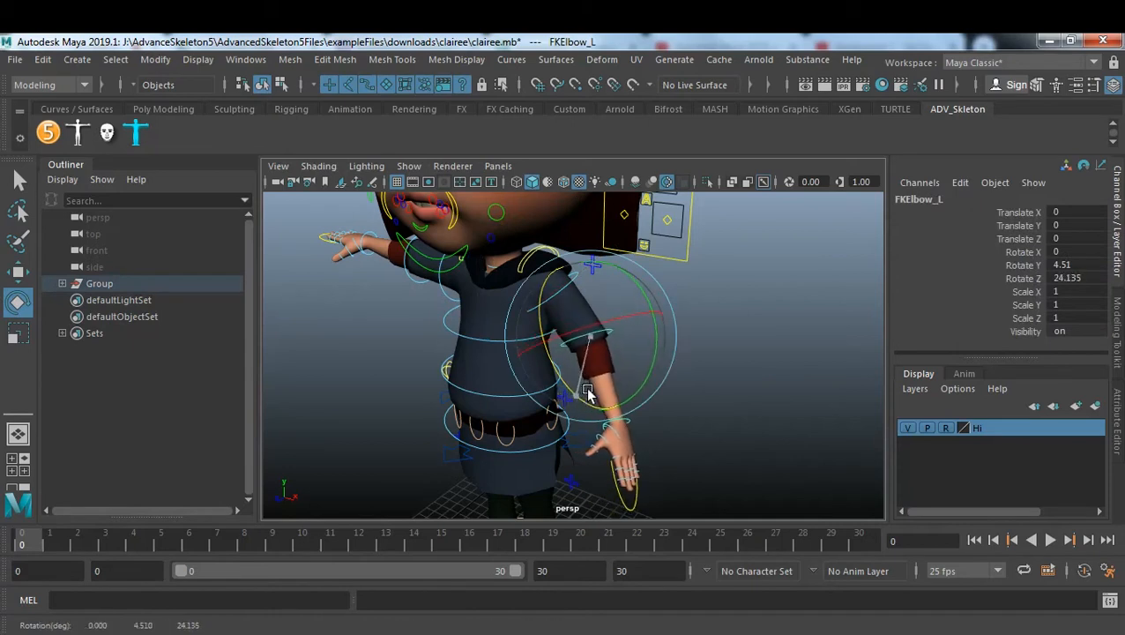
click(723, 406)
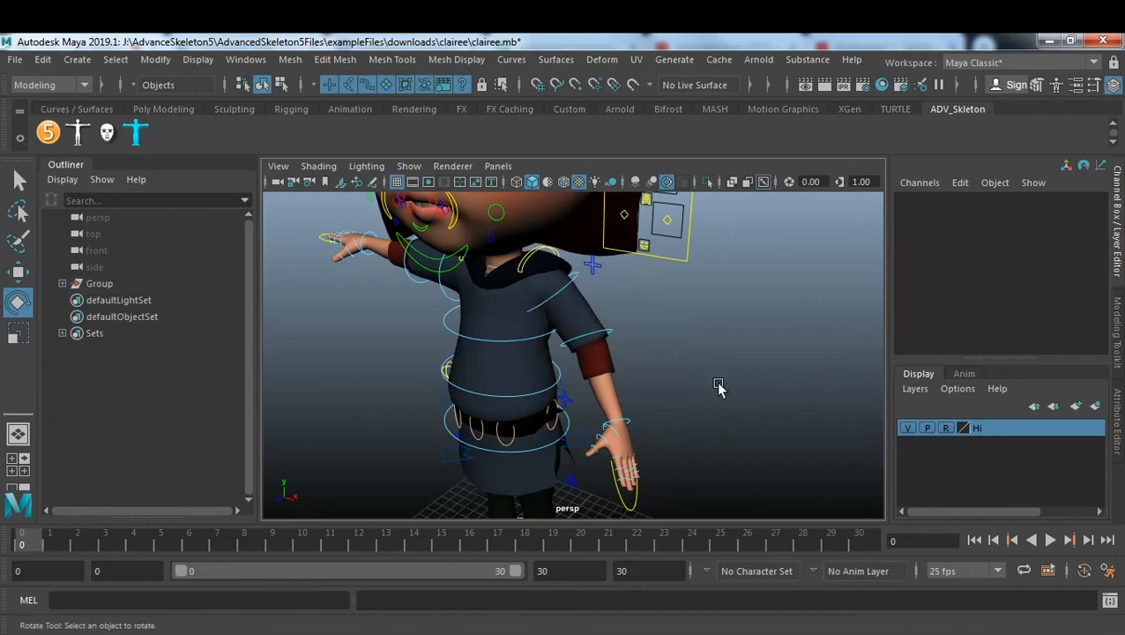
Set FKIKBlend to 10 on the left arm's FK/IK switch control to put the arm in IK.
alt+right_drag(720, 388, 716, 371)
alt+drag(716, 372, 758, 359)
alt+right_drag(759, 359, 717, 382)
alt+drag(718, 382, 701, 373)
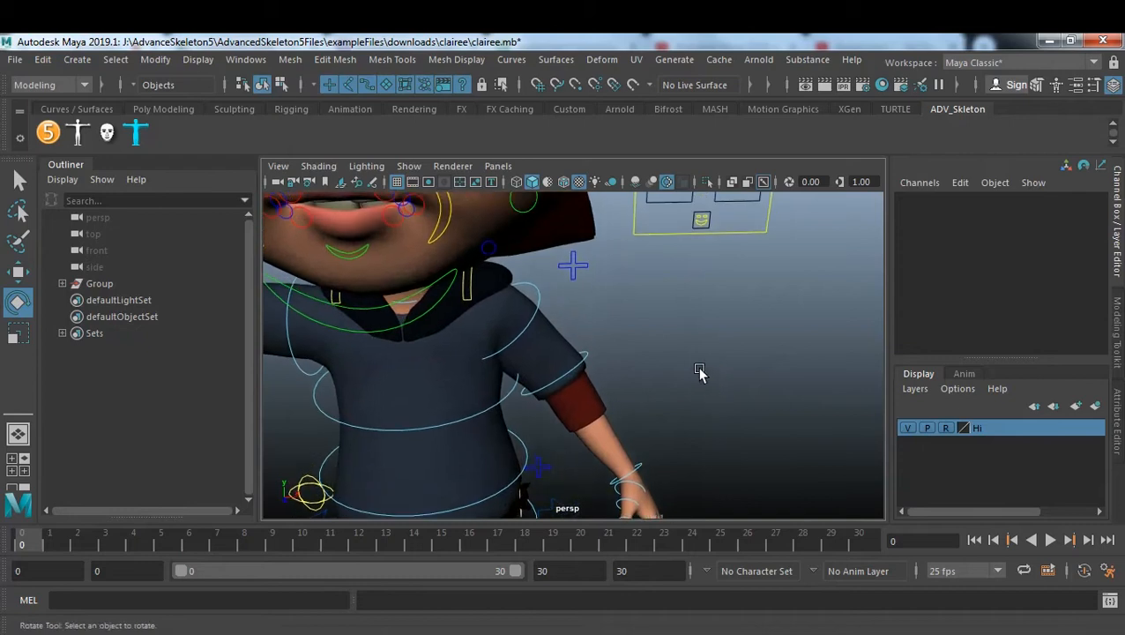
click(575, 266)
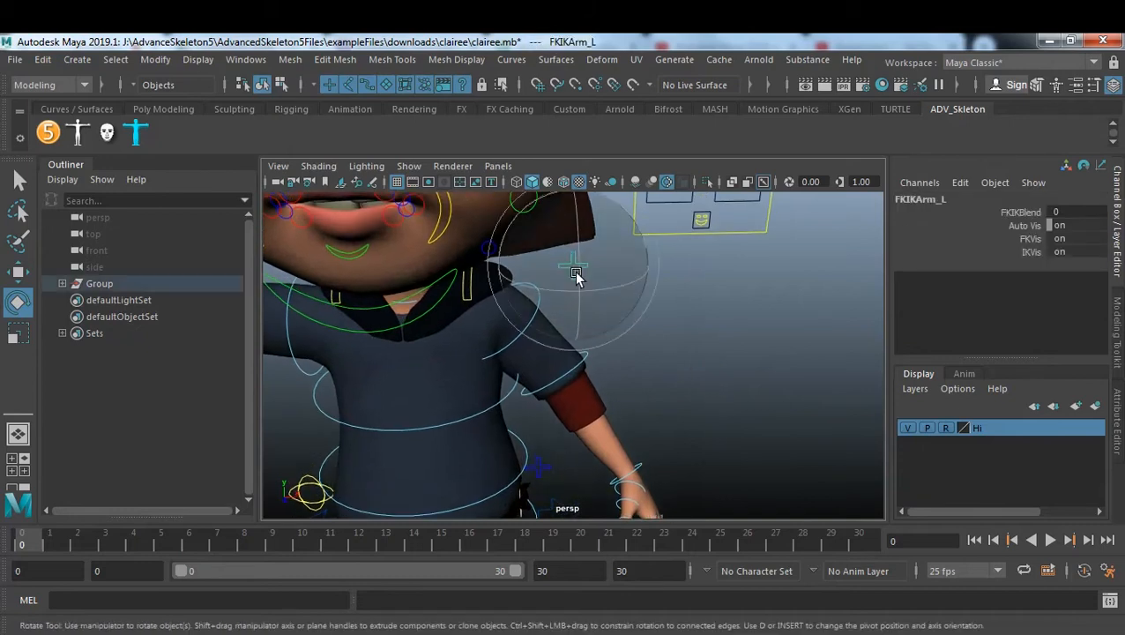
click(1014, 212)
middle_drag(749, 322, 871, 326)
Move the left arm's IK wrist control to about -0.9, -1.2, 0.53 in X, Y and Z.
click(765, 287)
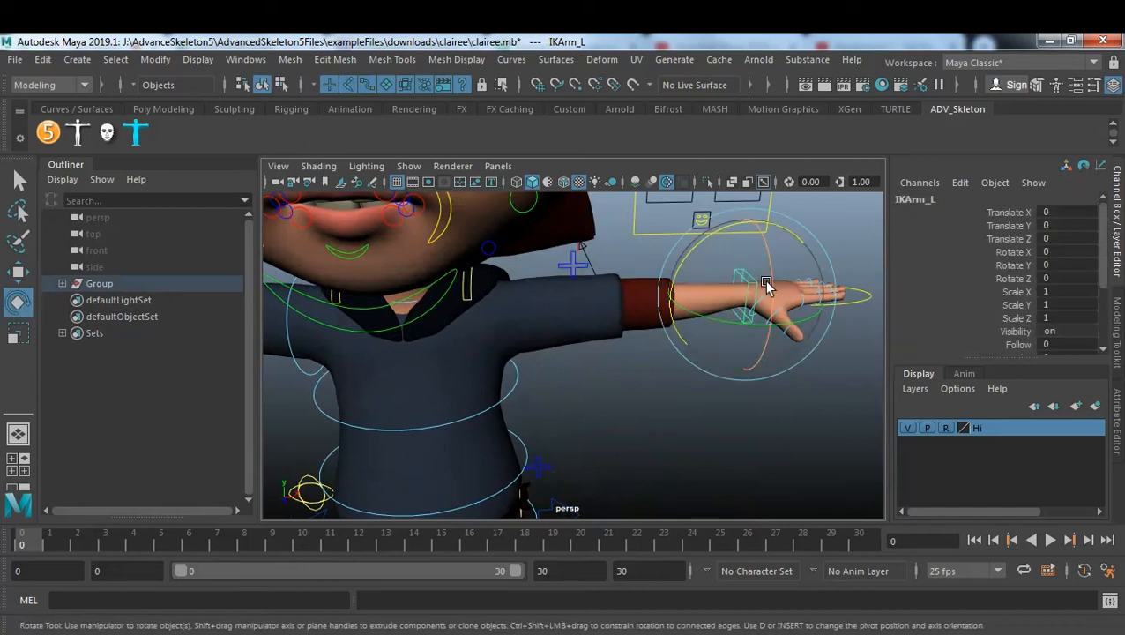
key(w)
drag(751, 296, 779, 345)
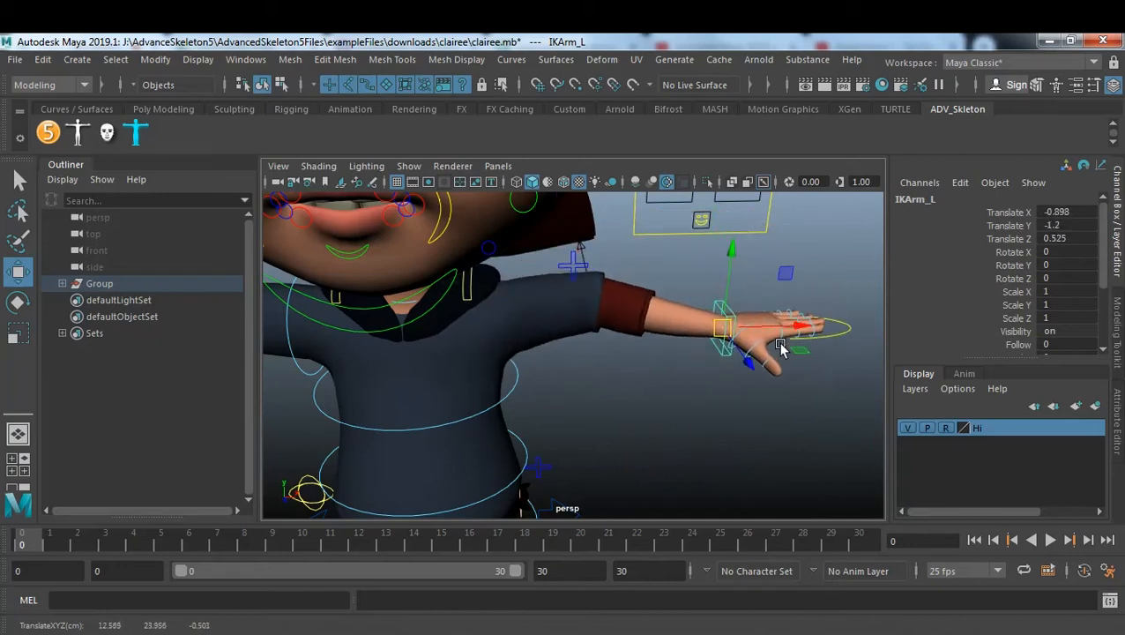
Rotate the left IK wrist control about 87 degrees in Z and move it to about 0.58 in X.
key(e)
drag(716, 276, 610, 386)
key(w)
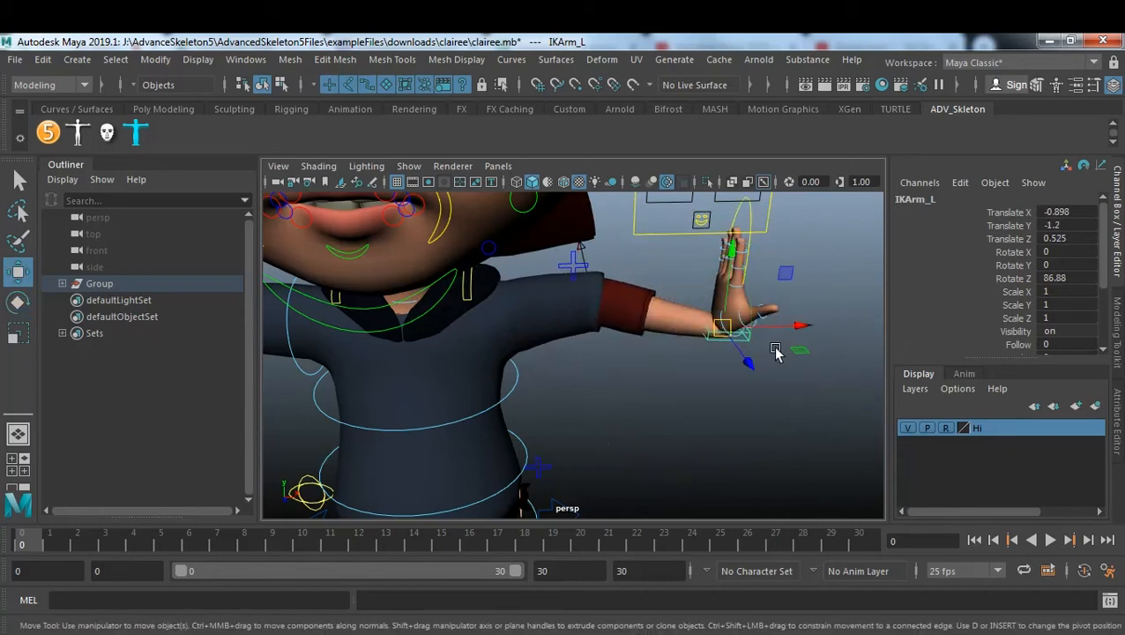
drag(804, 329, 840, 373)
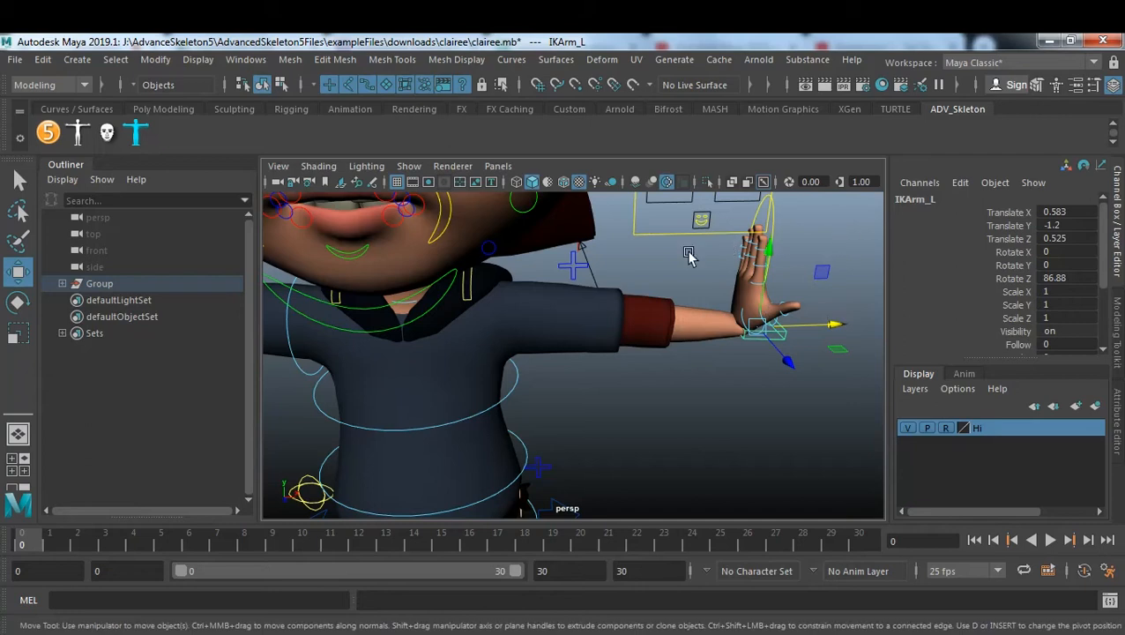
Set the left arm's FKIKBlend back to 0 to return it to FK.
click(574, 265)
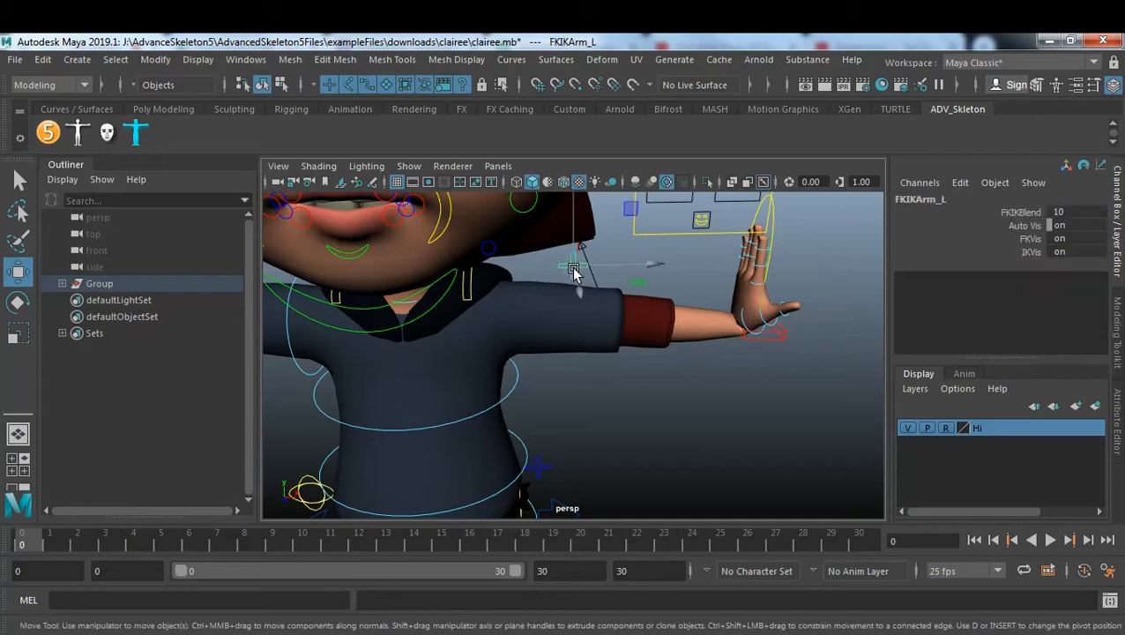
click(1014, 213)
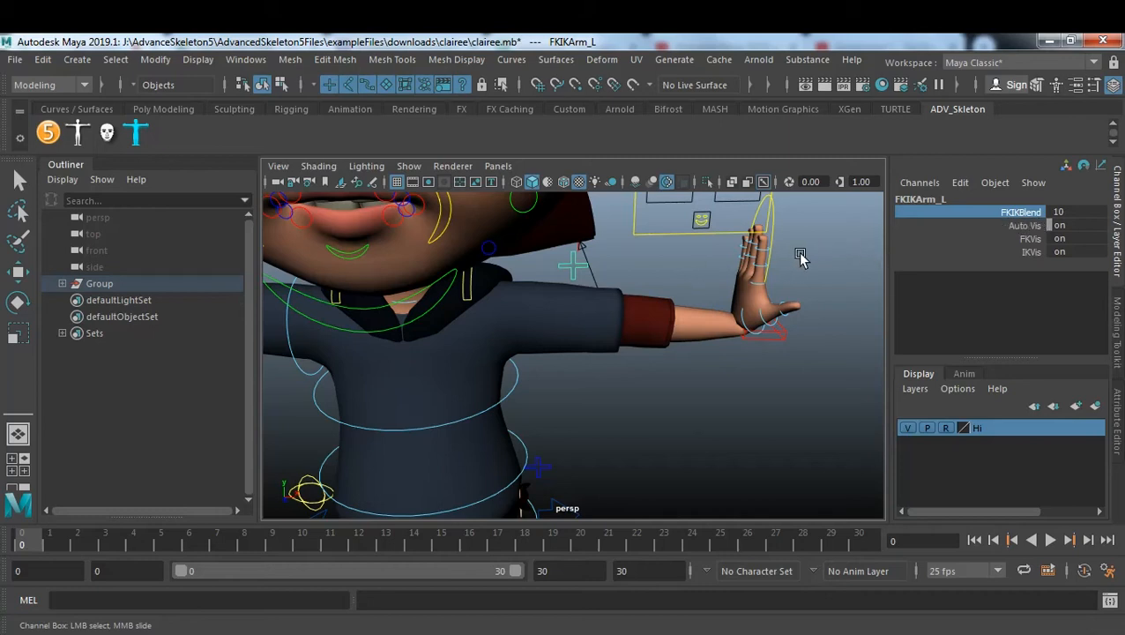
middle_drag(855, 262, 666, 295)
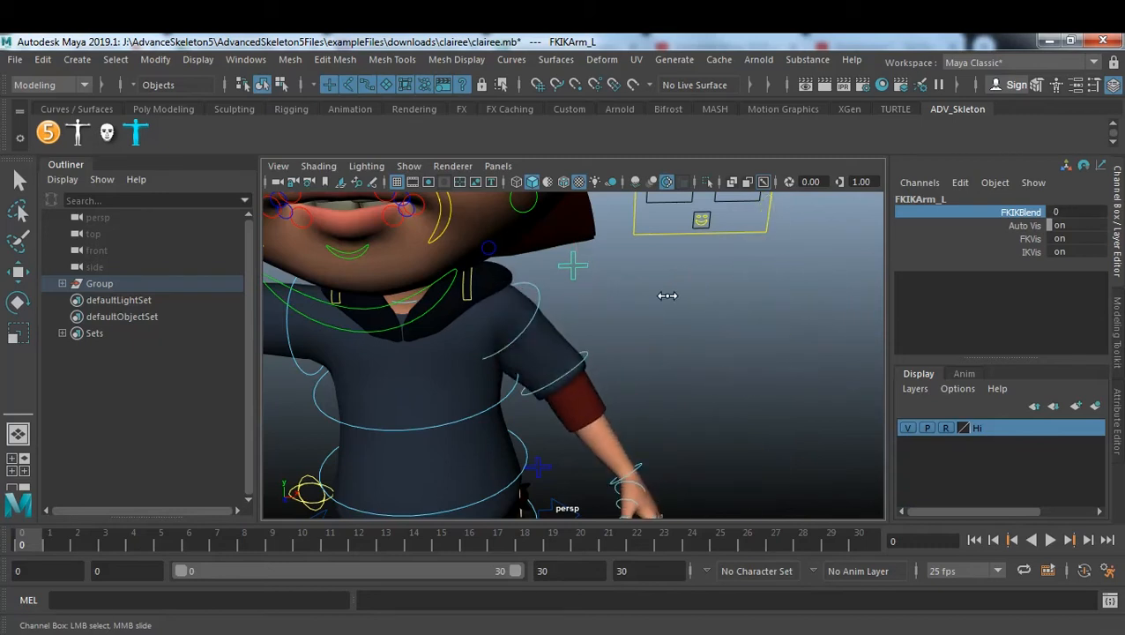
In the 14thAug-Character scene, group all the character meshes, from geoGeometryGroup through the last GroupFaceFitSkeletonFace object.
scroll(663, 296, up, 3)
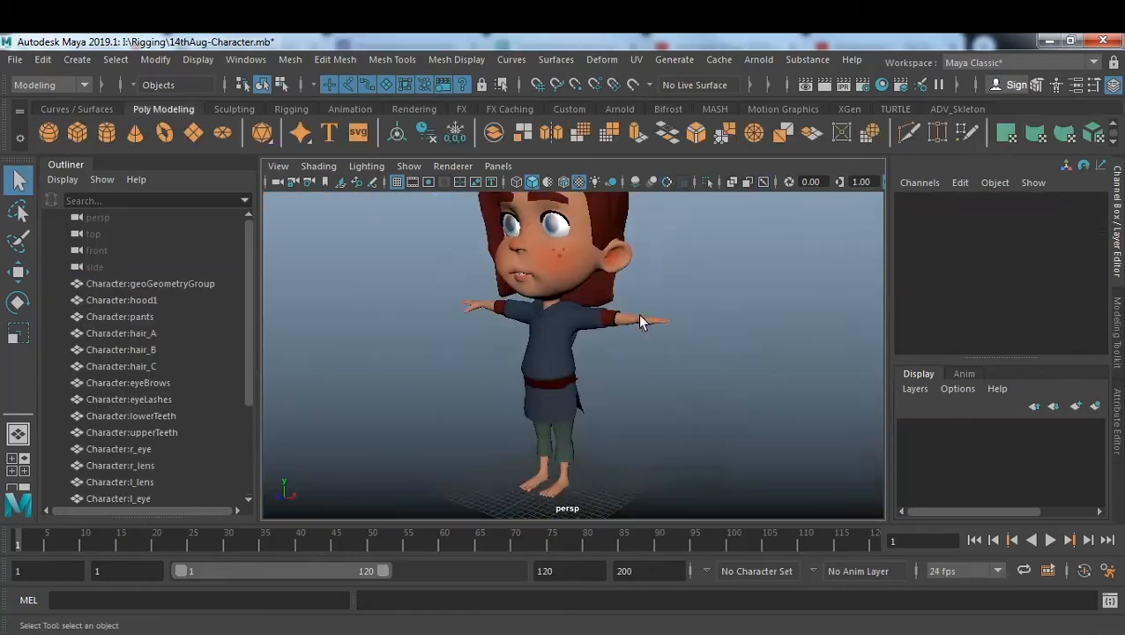
alt+drag(645, 319, 631, 347)
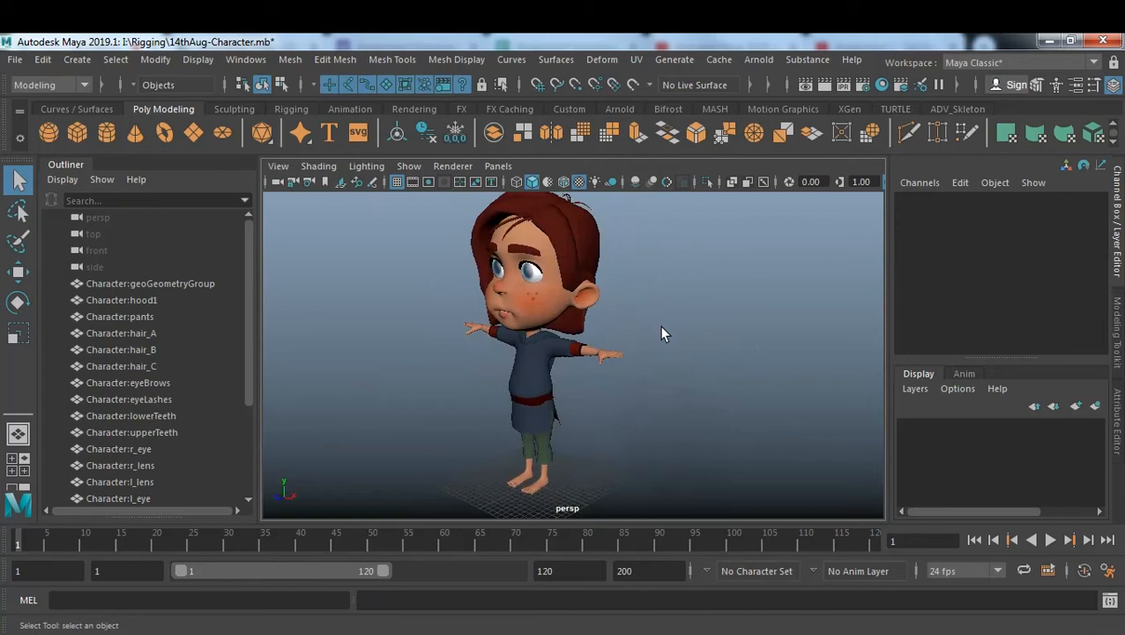
alt+drag(663, 333, 651, 359)
alt+right_drag(650, 360, 598, 344)
alt+drag(598, 344, 468, 318)
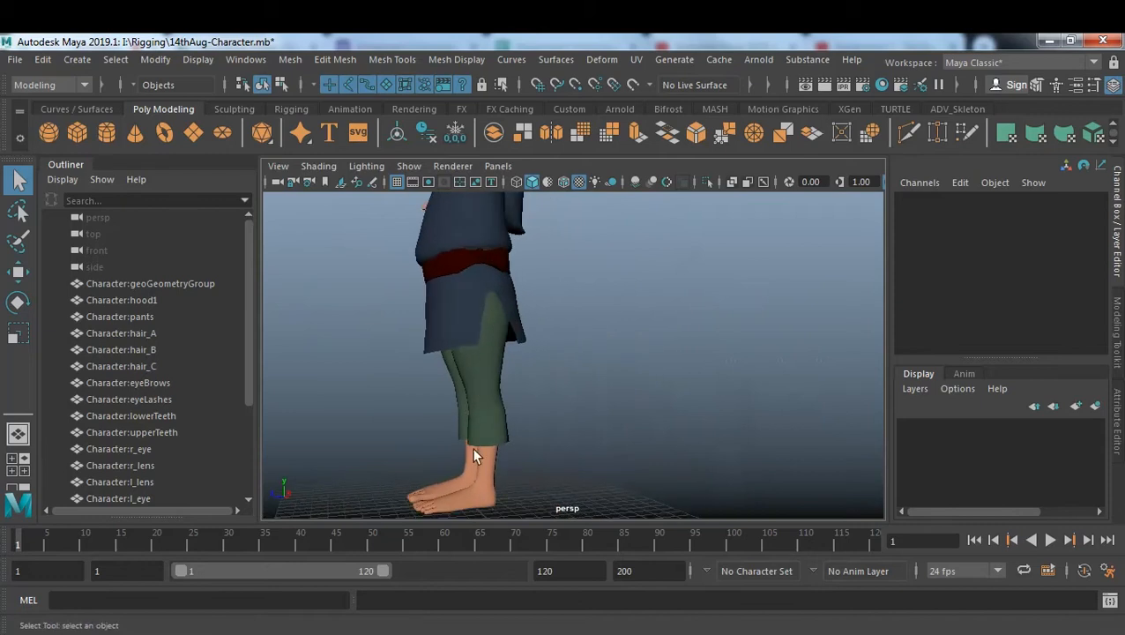
alt+drag(459, 514, 589, 432)
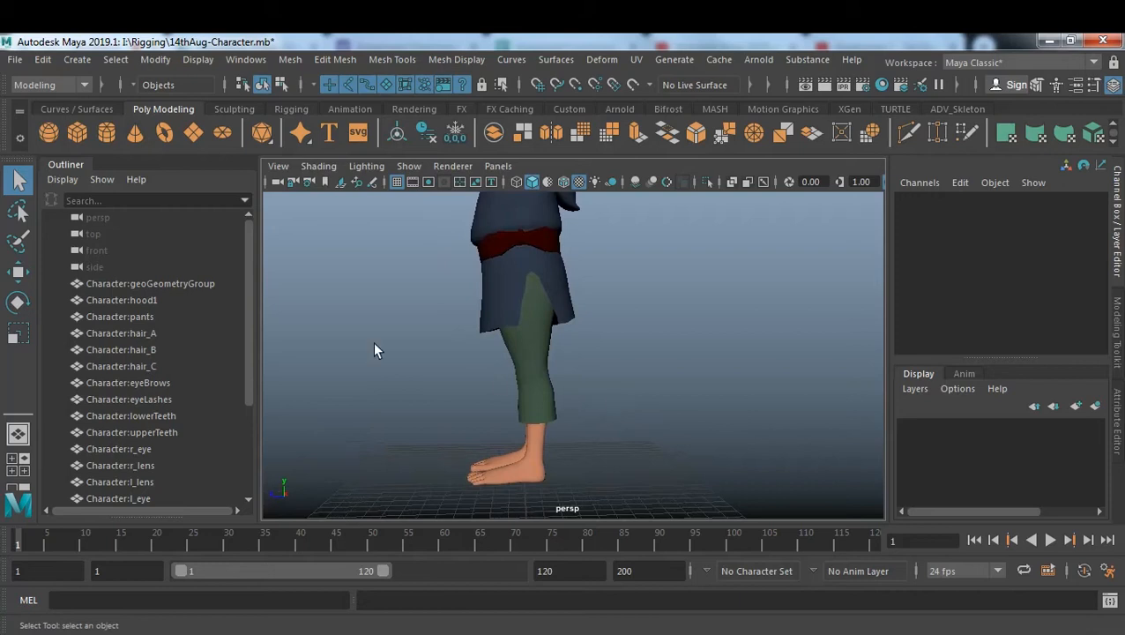
click(197, 283)
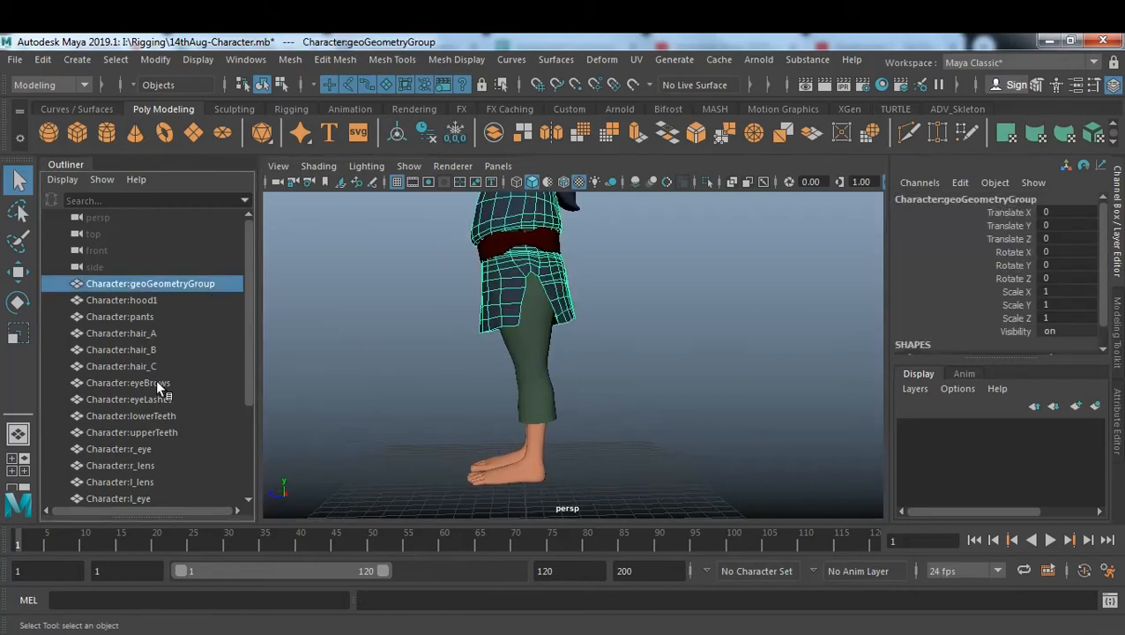
scroll(149, 409, down, 3)
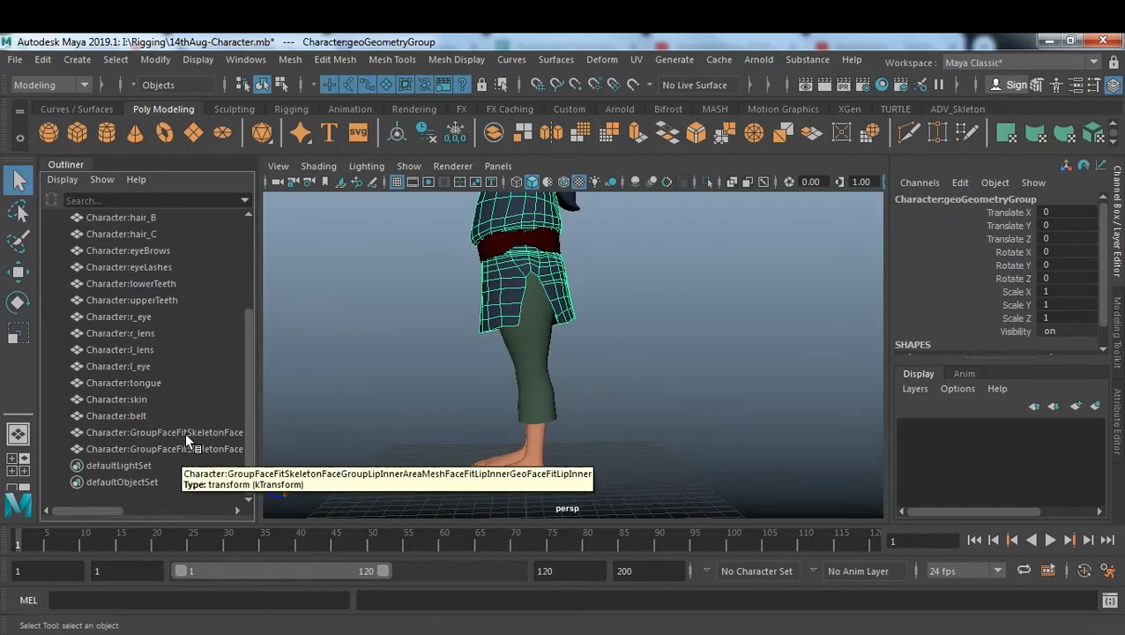
shift+click(181, 444)
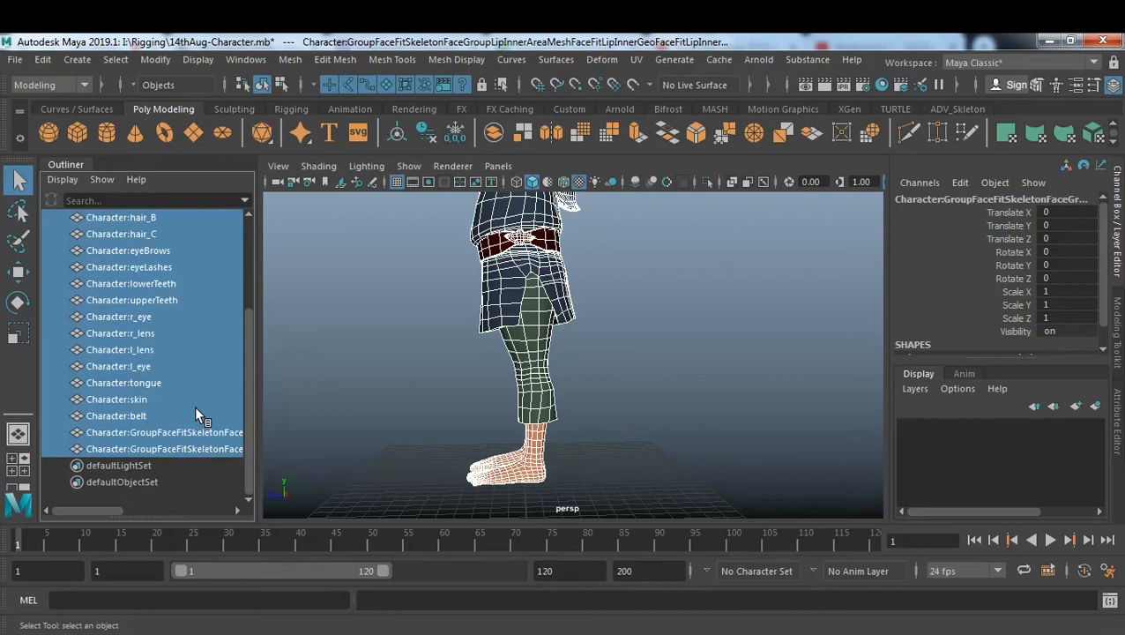
key(ctrl+g)
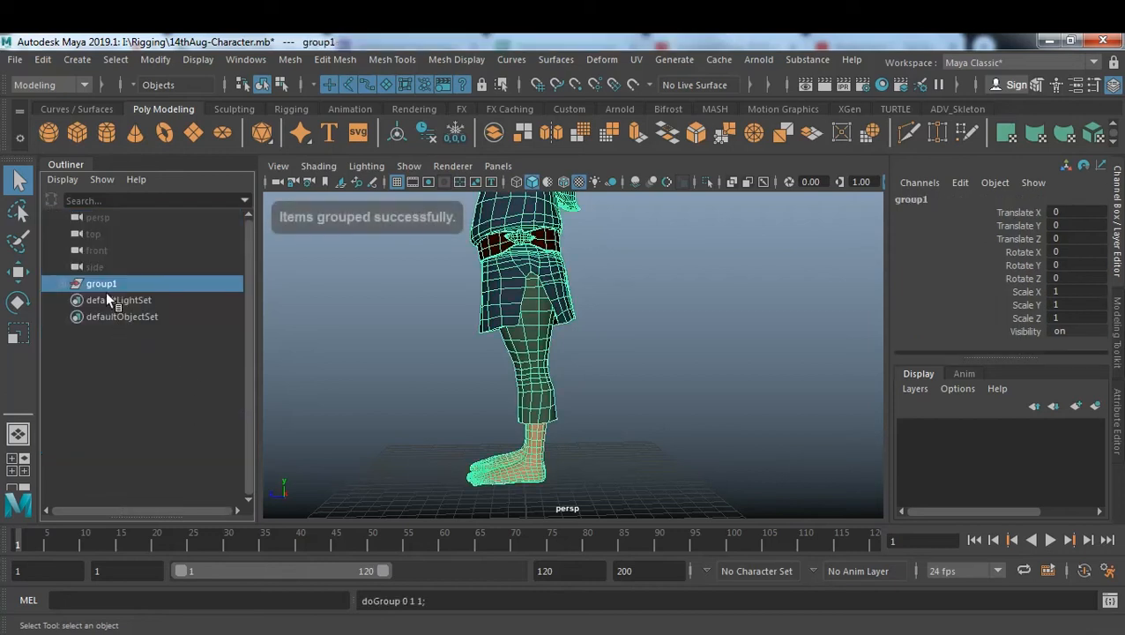
Rename the new mesh group to GeoGroup.
double_click(102, 284)
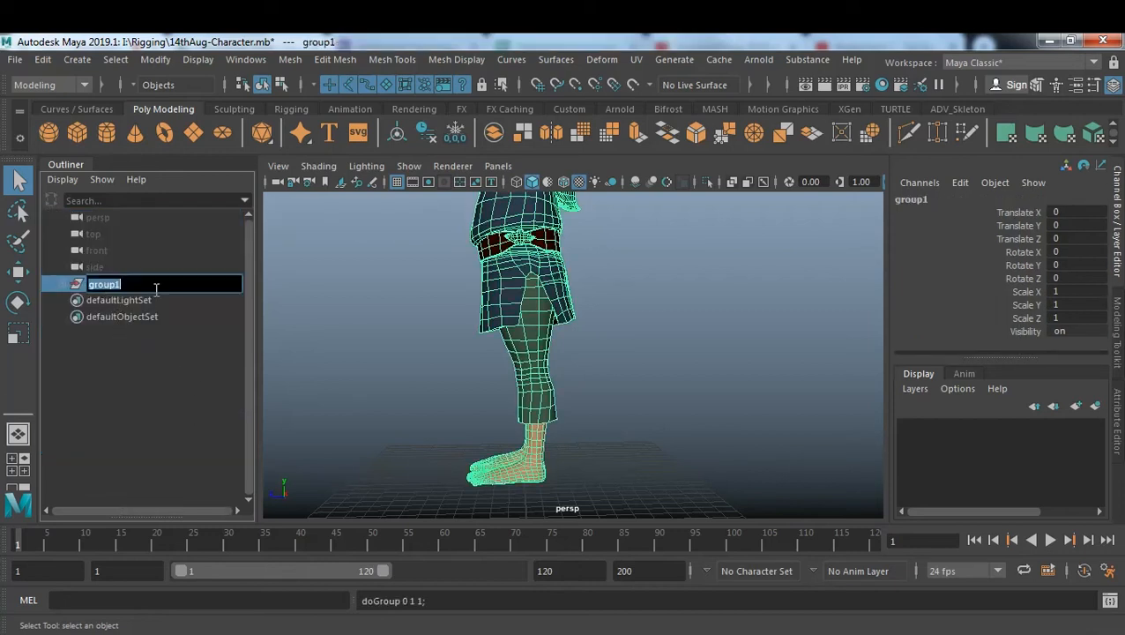
text(GeoG)
key(Return)
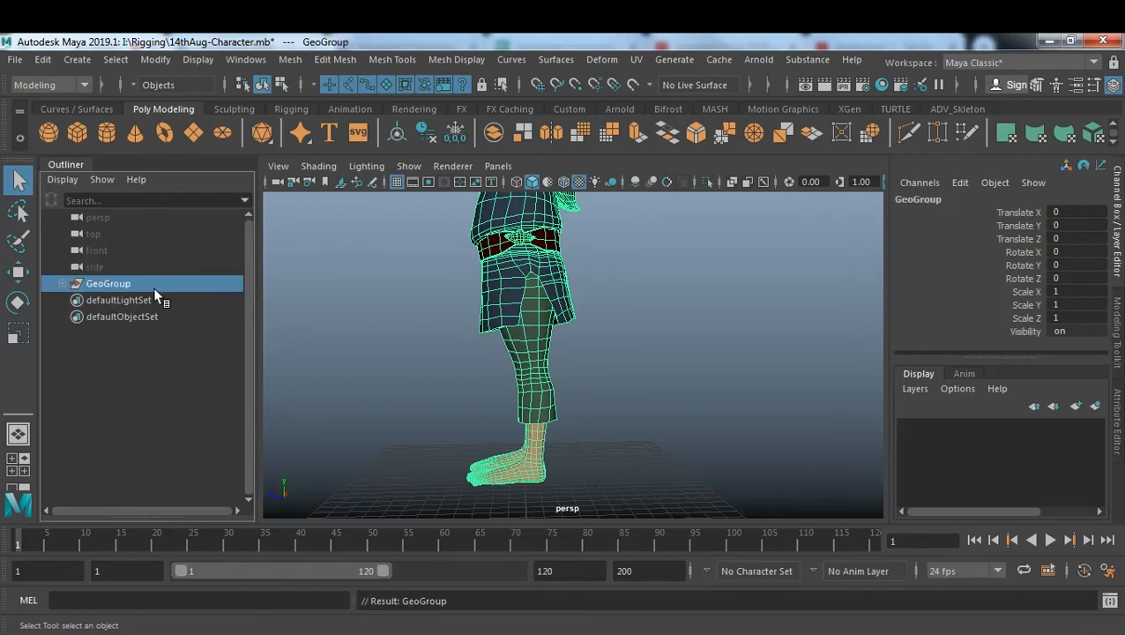
Create a display layer from the selected GeoGroup.
click(1096, 406)
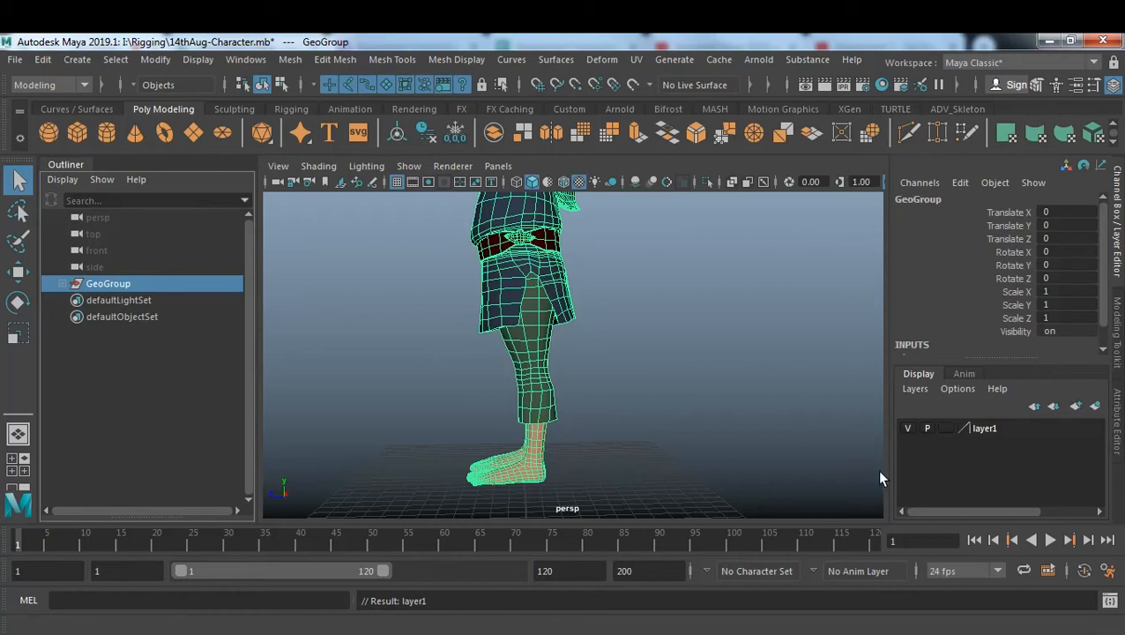
Set layer1 to Template display and test with a marquee over the legs whether the meshes can be selected.
click(945, 428)
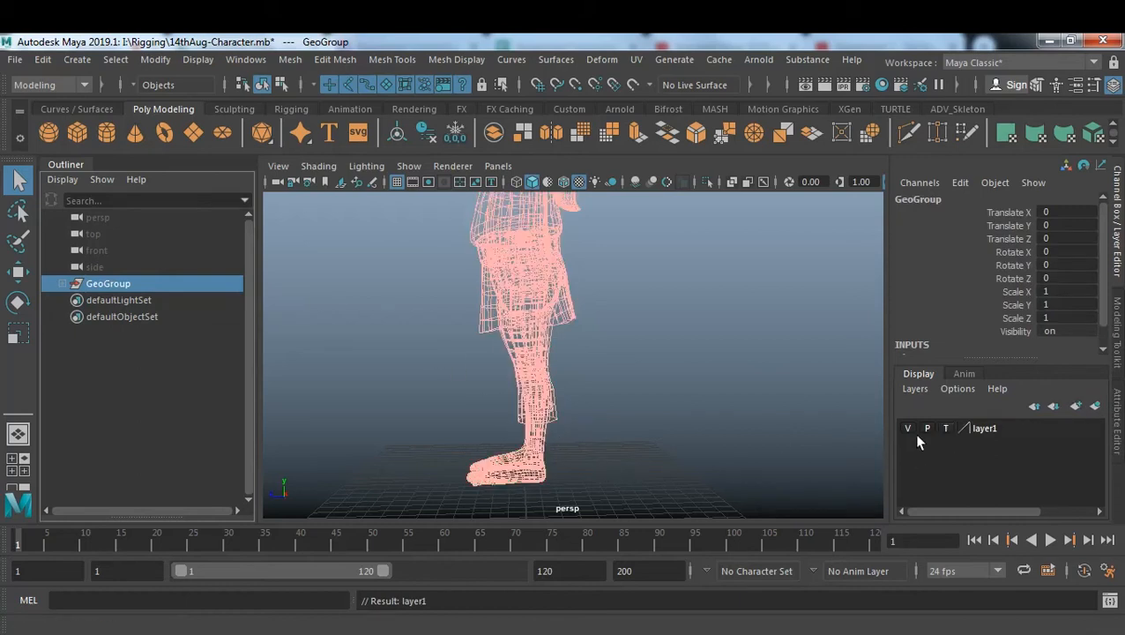
click(619, 434)
alt+drag(547, 418, 562, 379)
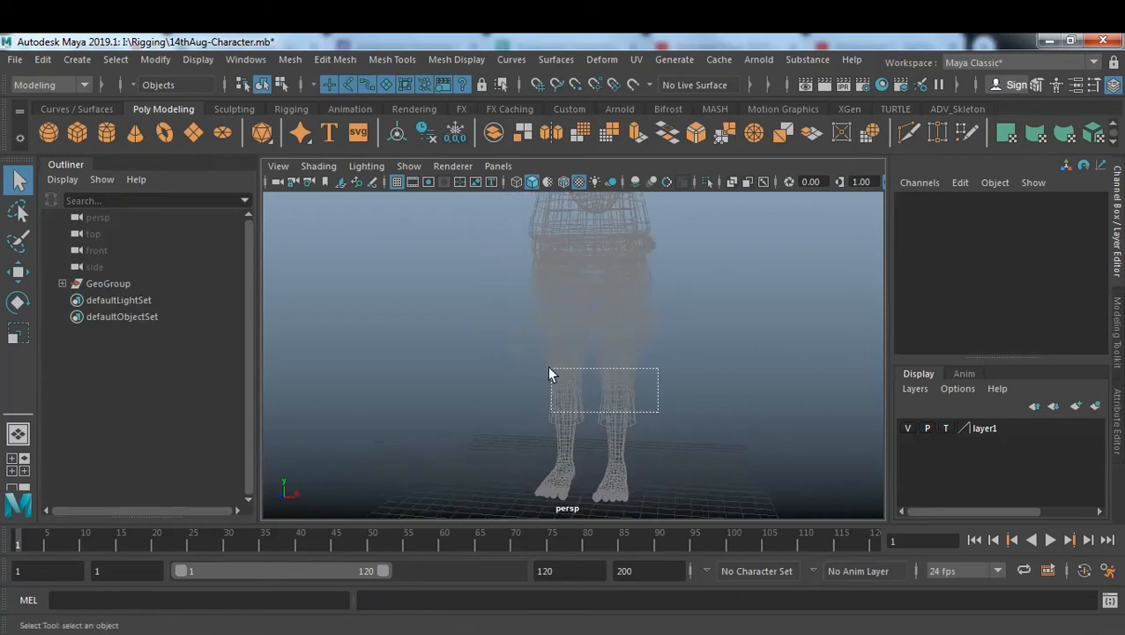
drag(545, 344, 653, 394)
alt+middle_drag(652, 394, 653, 366)
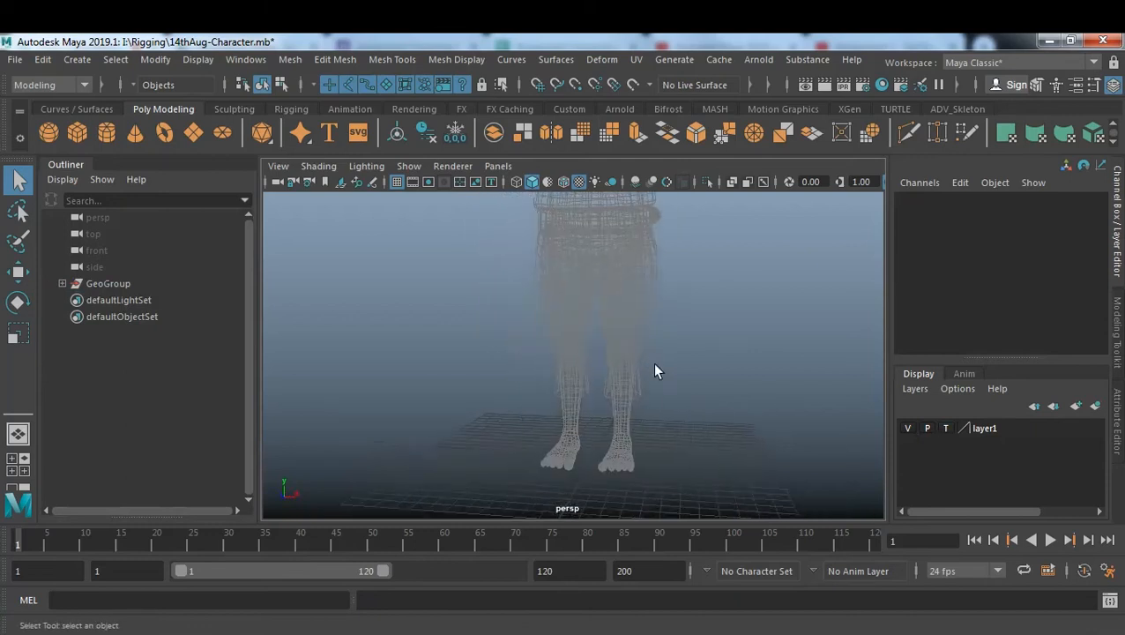
Examine the templated character's wireframe legs from the front round to the side.
scroll(653, 366, down, 5)
alt+drag(683, 389, 557, 359)
alt+right_drag(557, 359, 623, 388)
alt+middle_drag(623, 388, 603, 368)
mouse_move(587, 338)
alt+mouse_down()
mouse_move(646, 319)
mouse_move(622, 354)
mouse_move(731, 366)
mouse_move(569, 349)
alt+mouse_up()
alt+right_drag(569, 349, 572, 363)
alt+drag(572, 364, 661, 361)
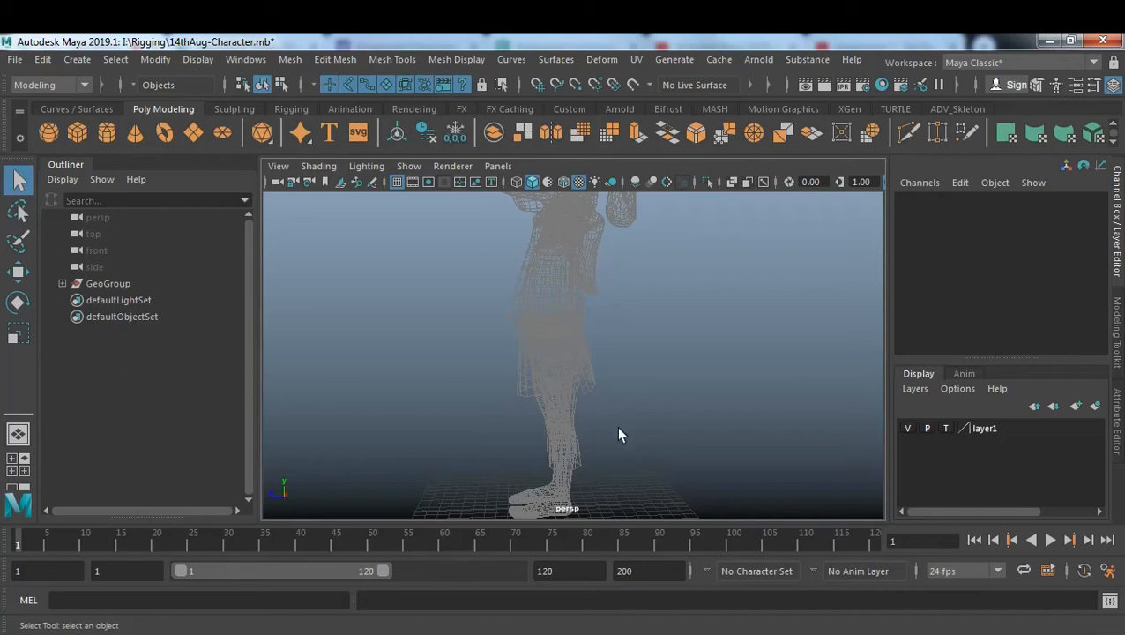
Switch the workspace to the Rigging shelf and the Rigging menu set, and look over the Skeleton commands.
click(285, 109)
click(56, 85)
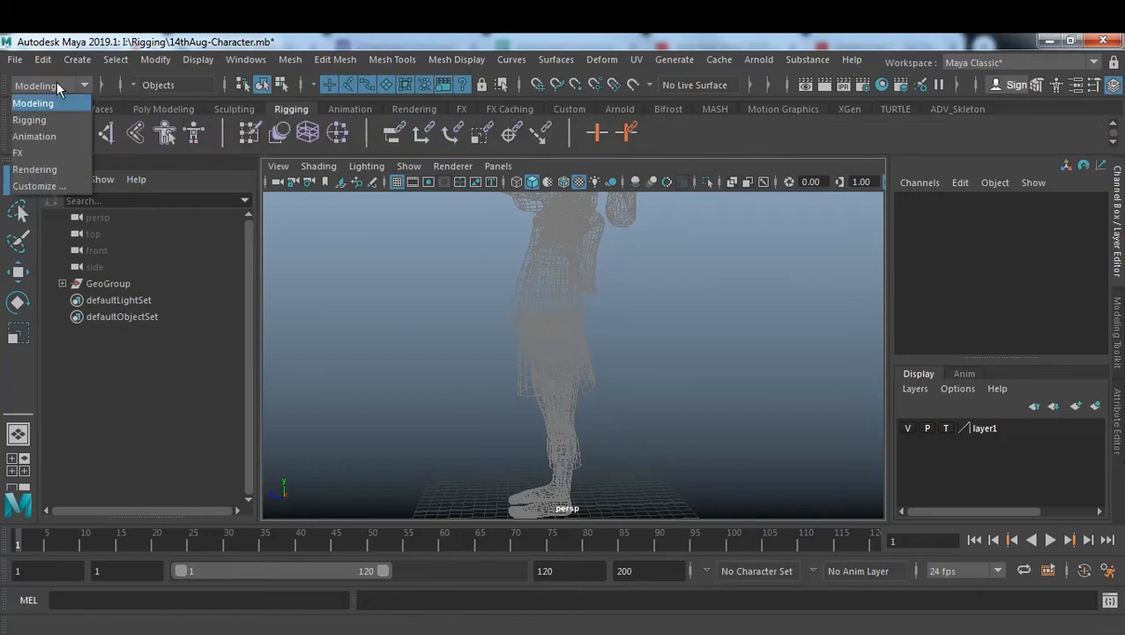
click(47, 119)
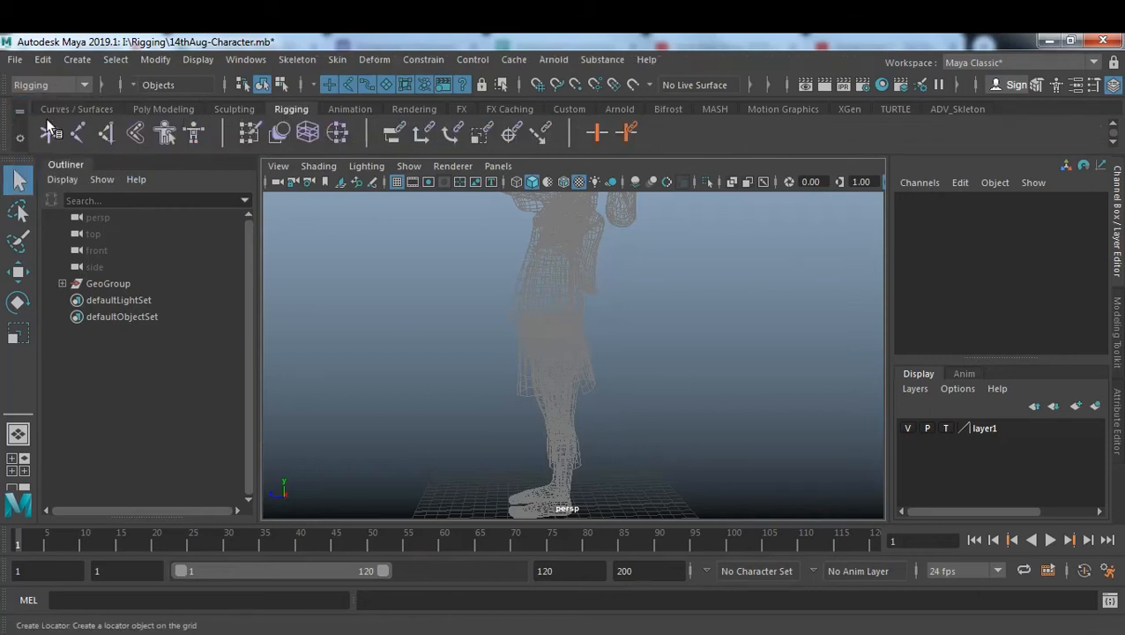
click(298, 59)
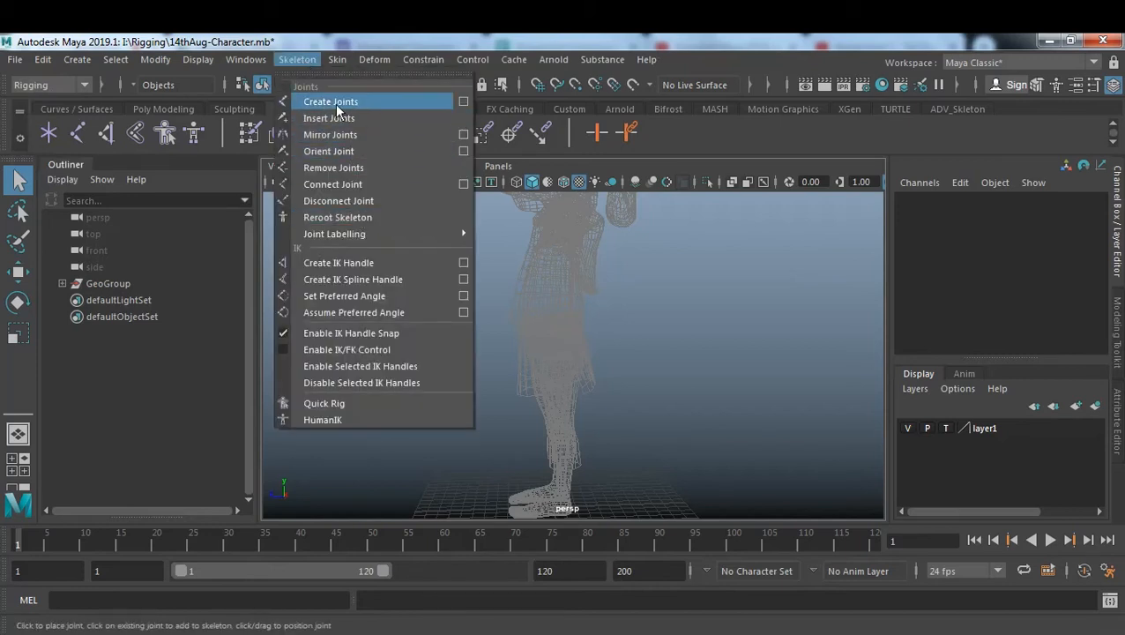
click(490, 34)
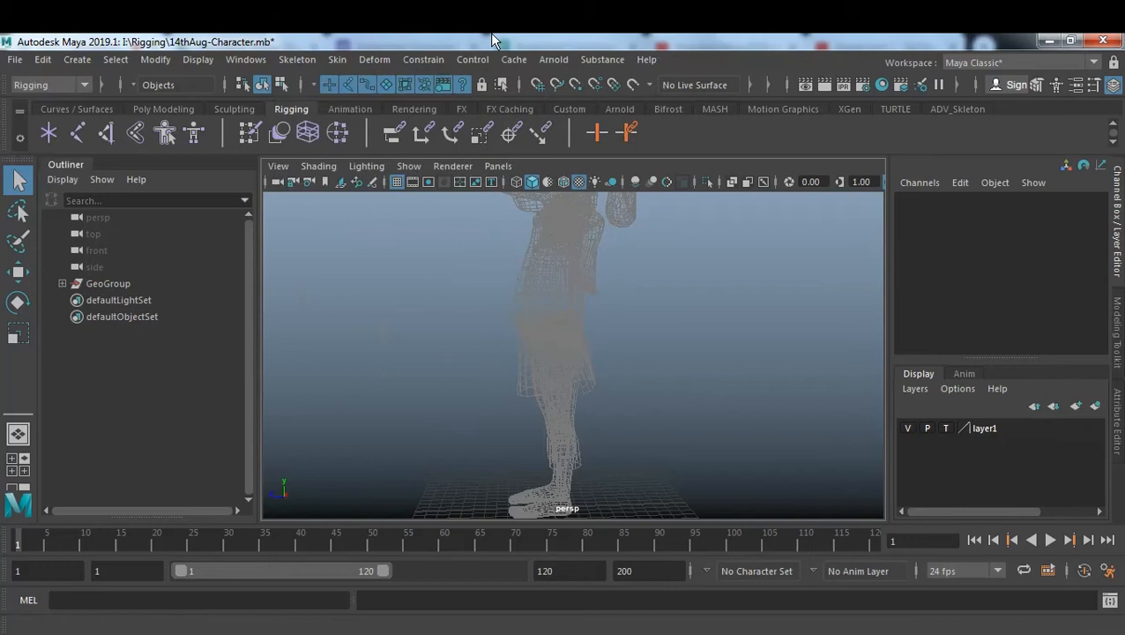
Activate the Joint Tool and review its tool settings.
click(77, 131)
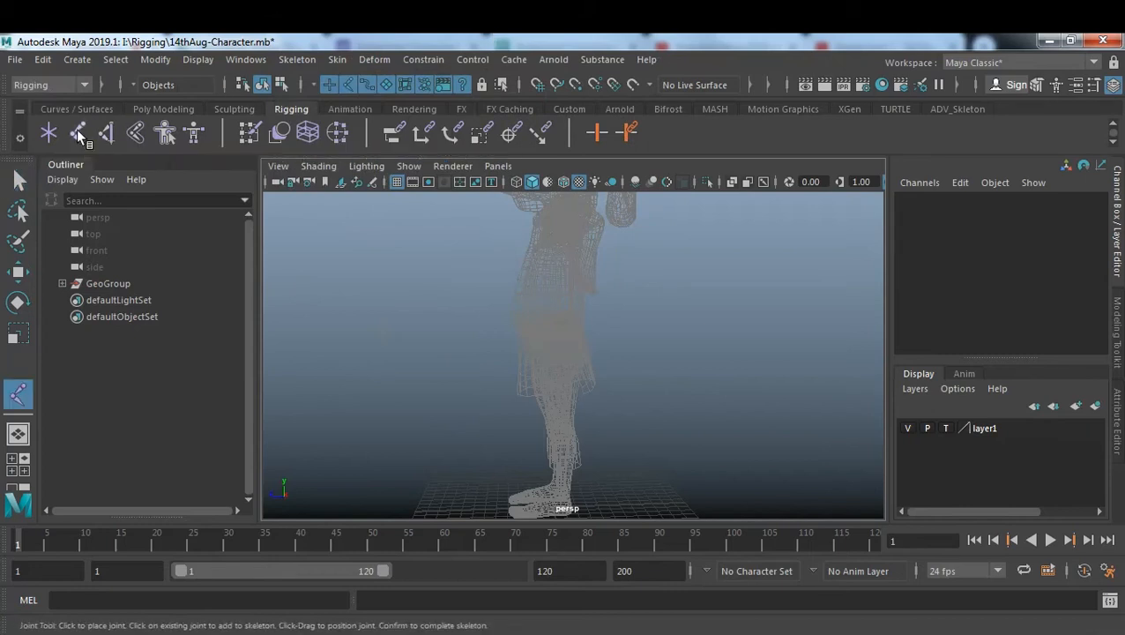
double_click(77, 130)
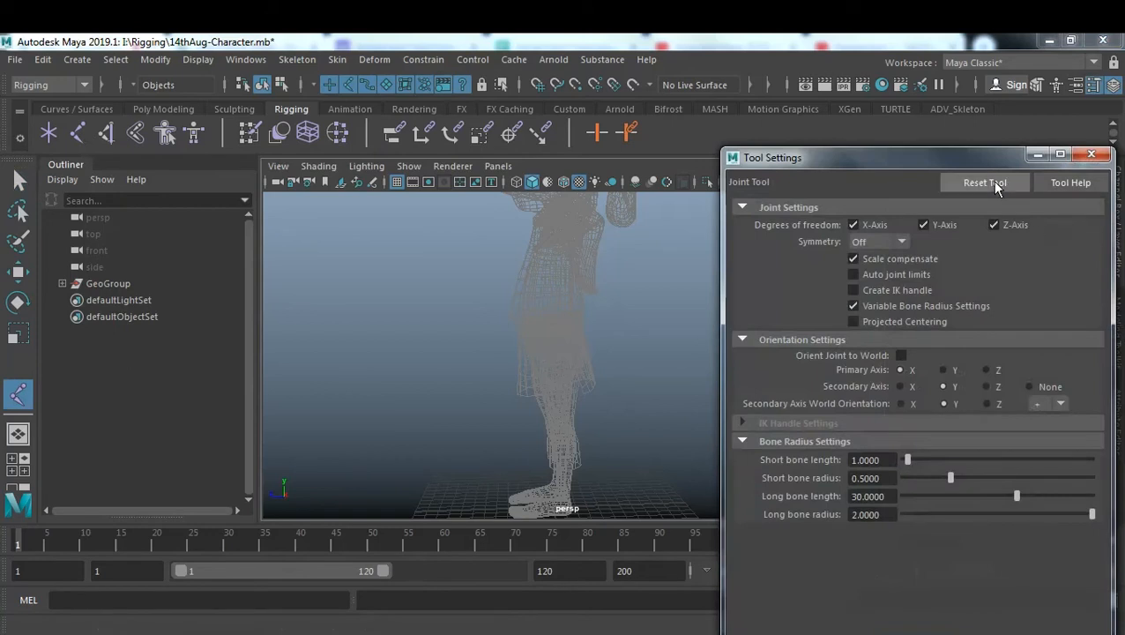
click(1091, 156)
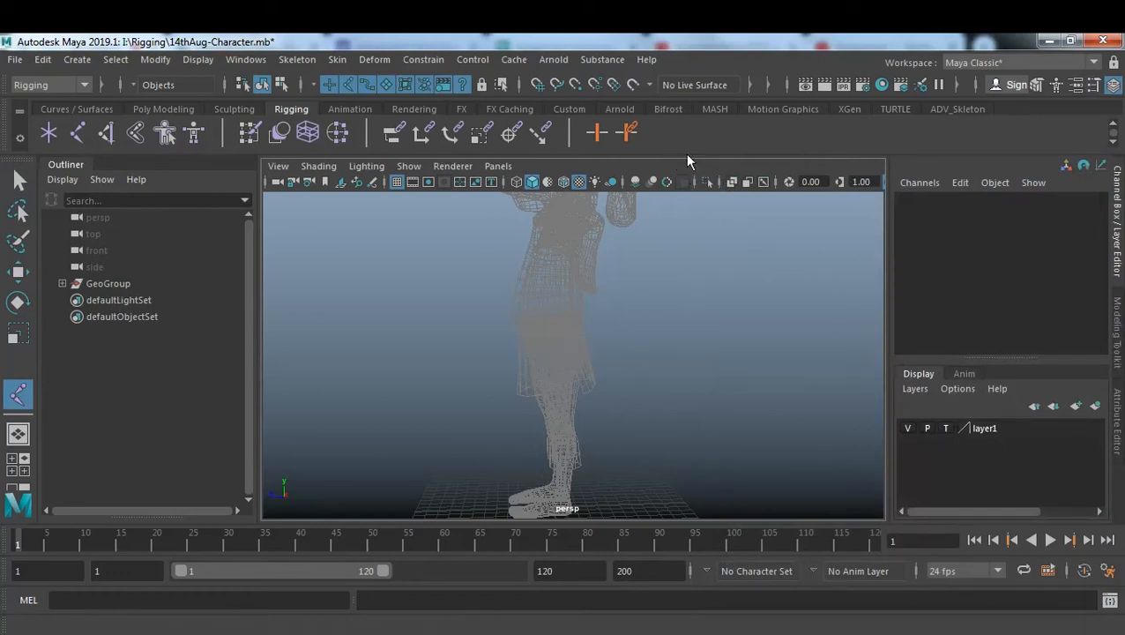
Show the side view full size, framed on the legs, and cycle the viewport background to solid grey.
key(space)
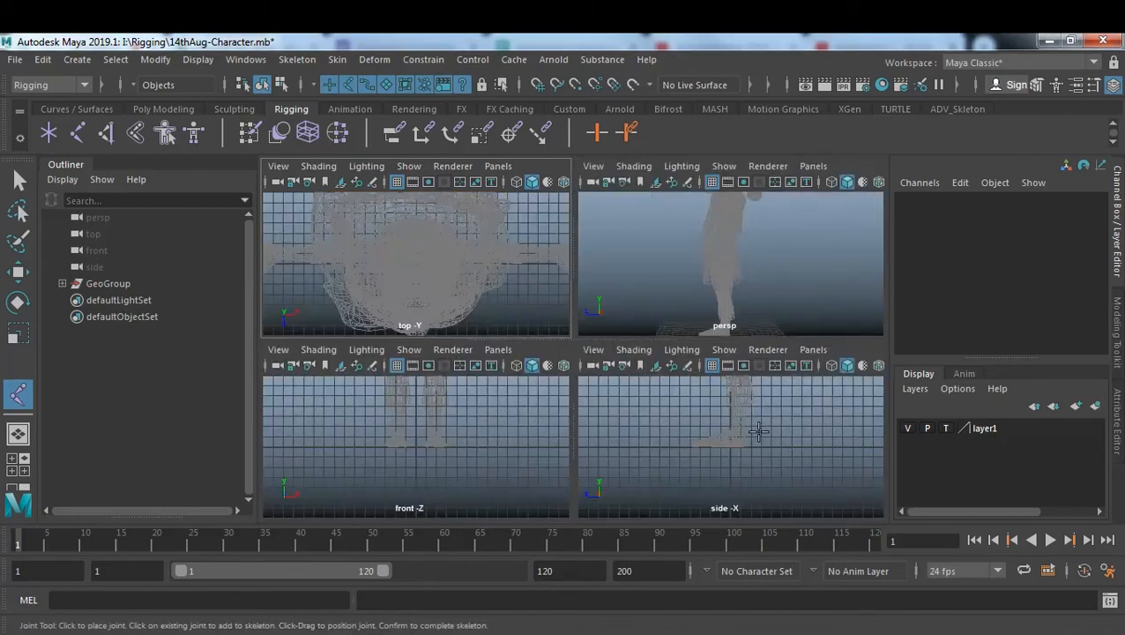
key(space)
alt+middle_drag(655, 284, 675, 445)
alt+right_drag(706, 409, 624, 393)
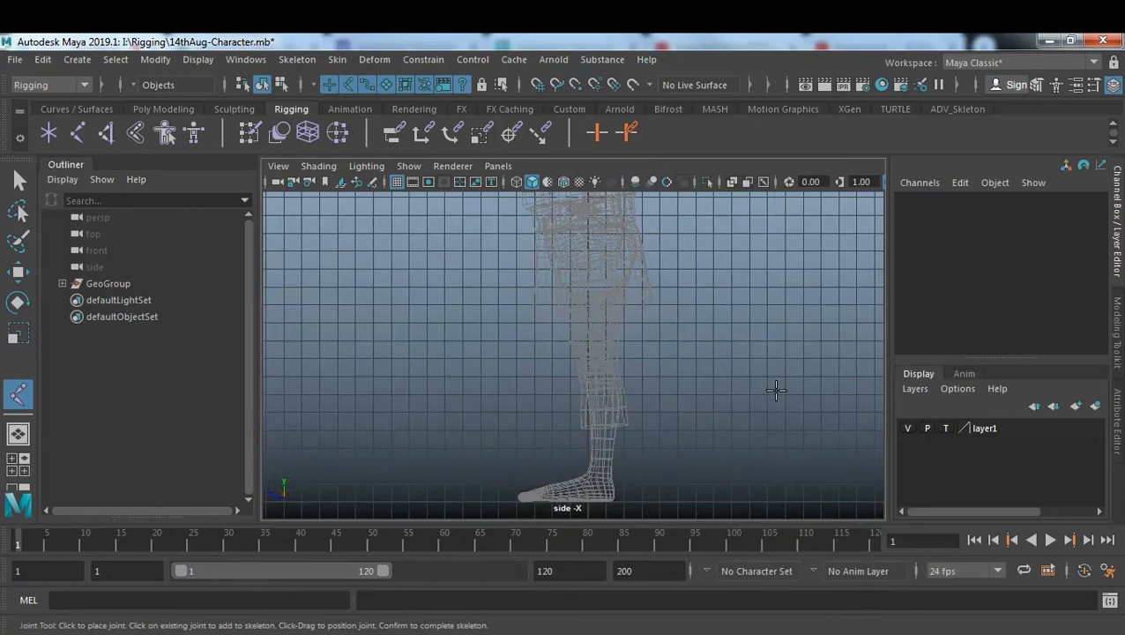
key(alt+b)
key(alt+b)
key(alt+b)
key(alt+b)
key(alt+b)
key(alt+b)
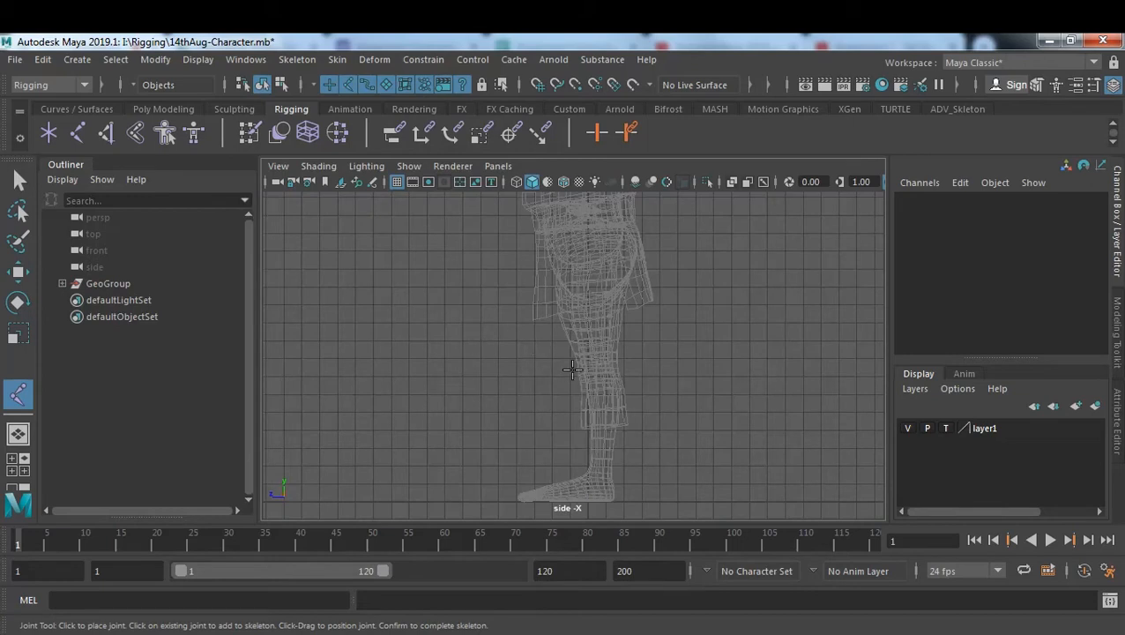
Draw a five-joint leg chain in the side view, from the hip through knee, ankle and ball to the toe.
alt+middle_drag(657, 409, 723, 444)
alt+right_drag(723, 444, 698, 435)
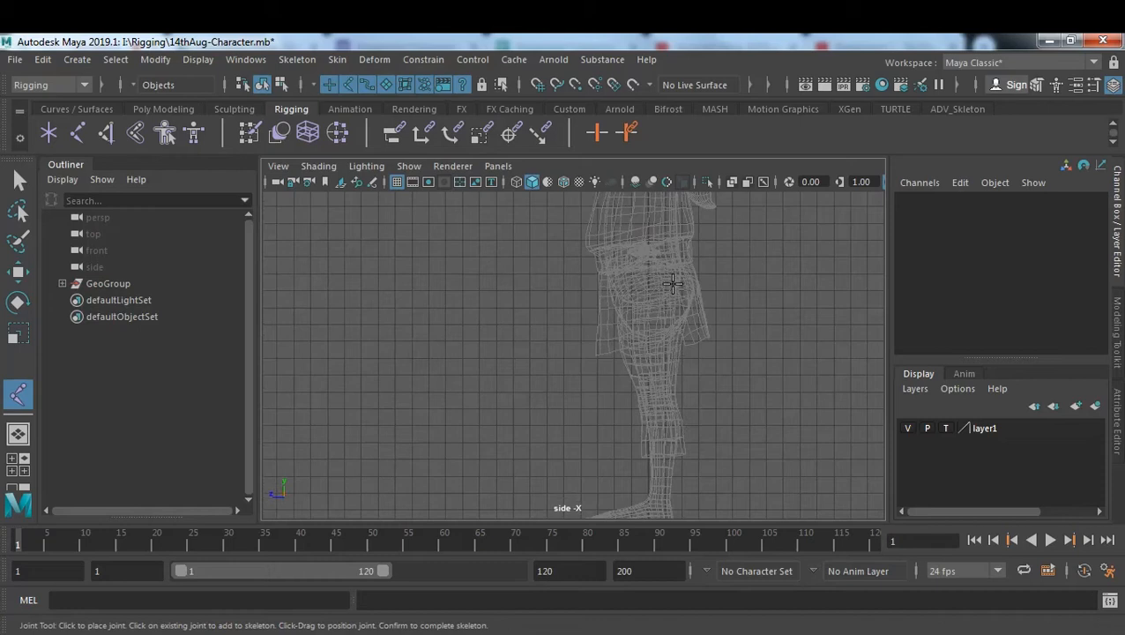
click(674, 280)
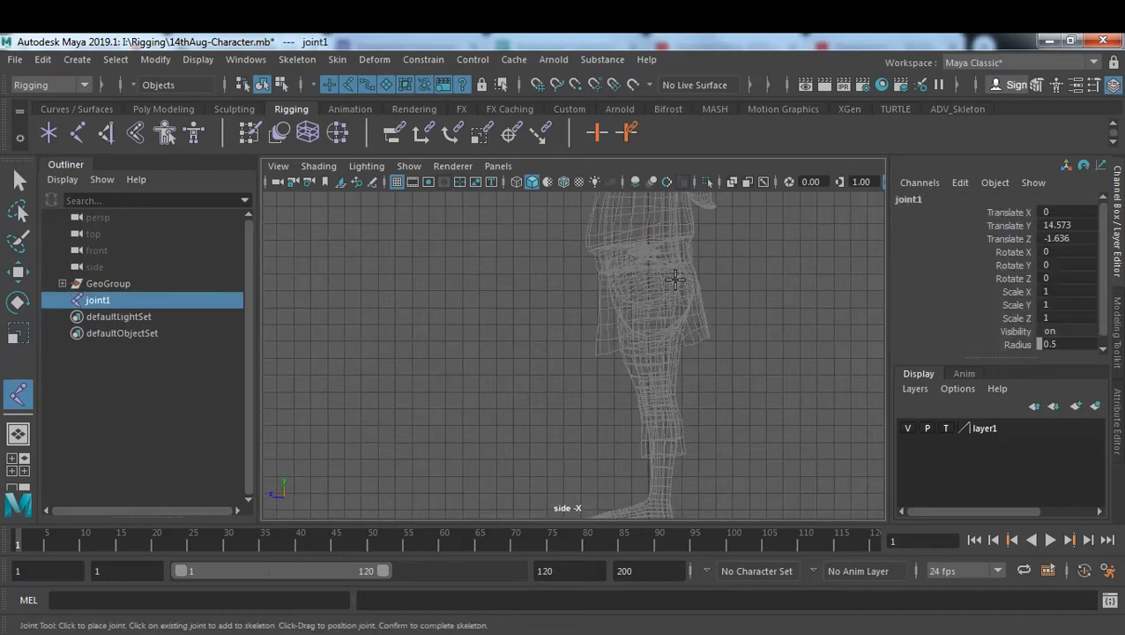
click(655, 401)
alt+middle_drag(713, 480, 705, 455)
click(655, 485)
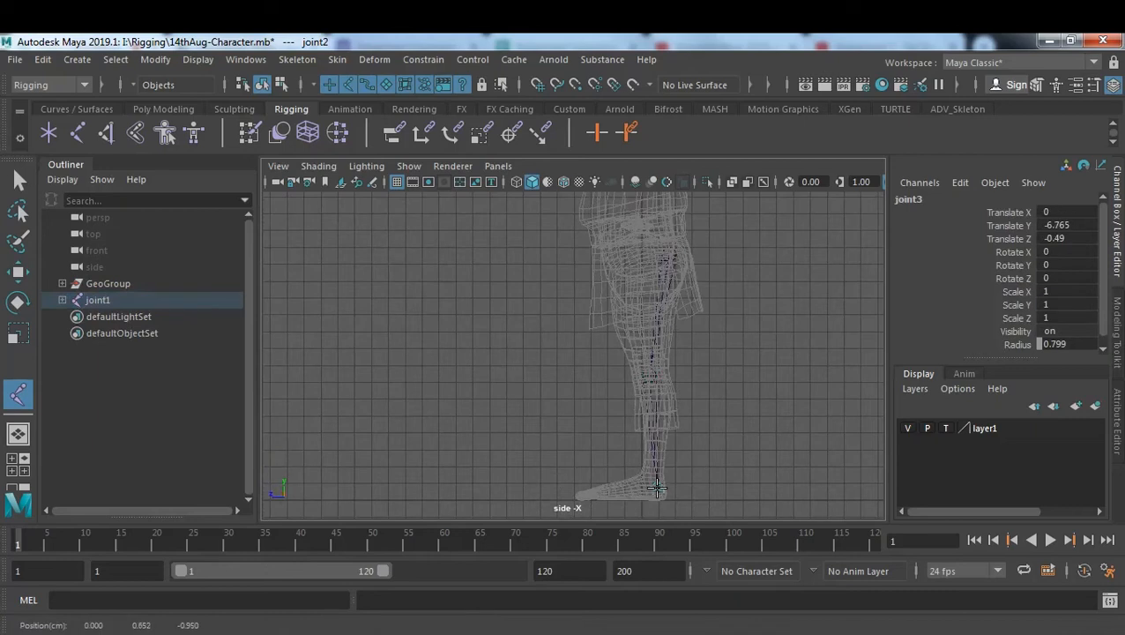
click(625, 492)
key(Return)
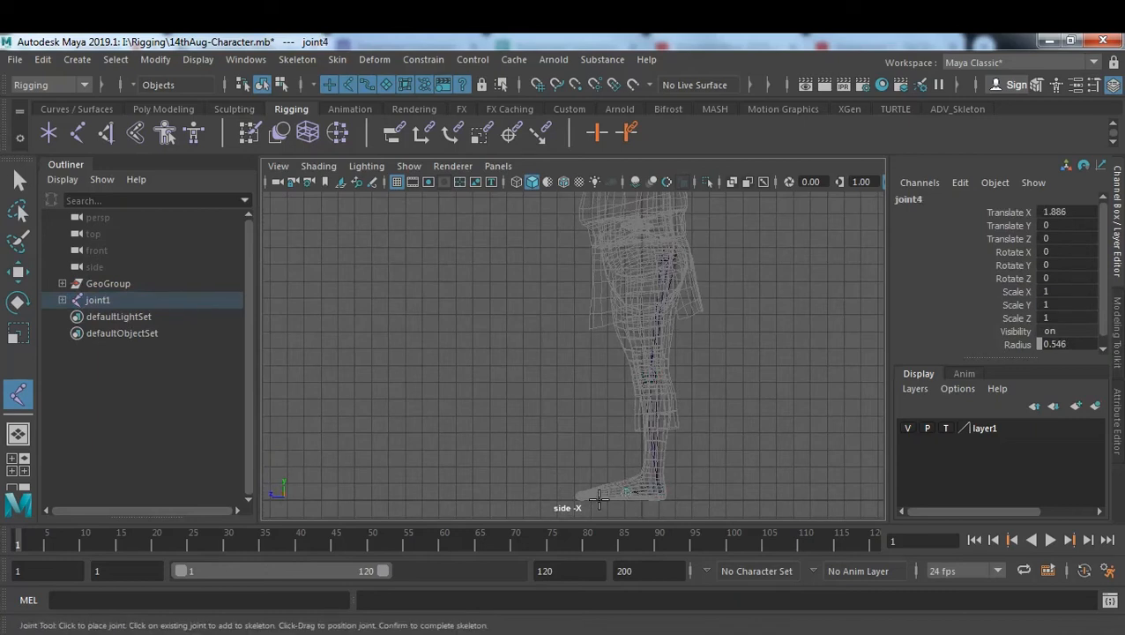
click(594, 494)
key(Return)
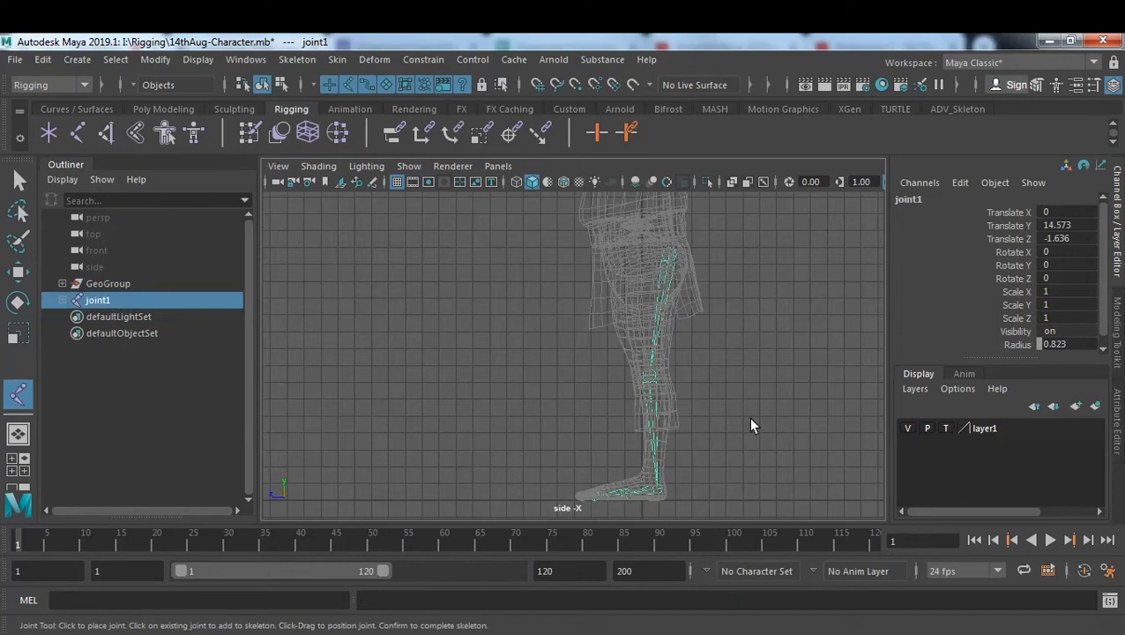
In the front view, move the whole joint chain sideways into one leg, to about 1.92 in Translate X.
scroll(748, 423, up, 2)
key(q)
key(space)
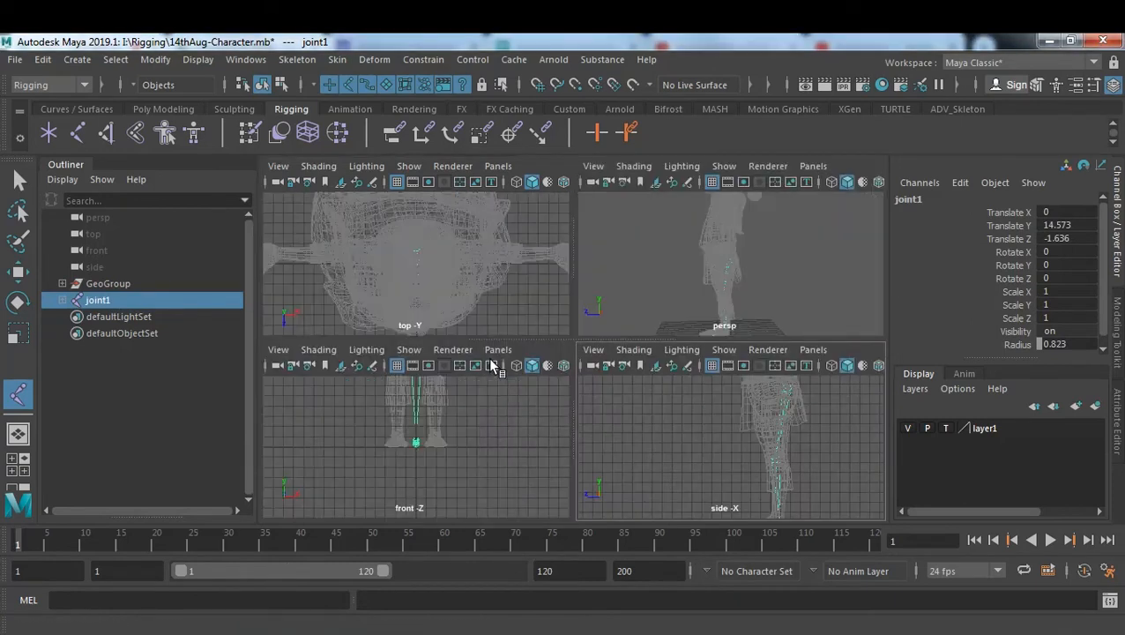
key(space)
alt+middle_drag(647, 288, 646, 455)
alt+right_drag(646, 455, 527, 394)
key(w)
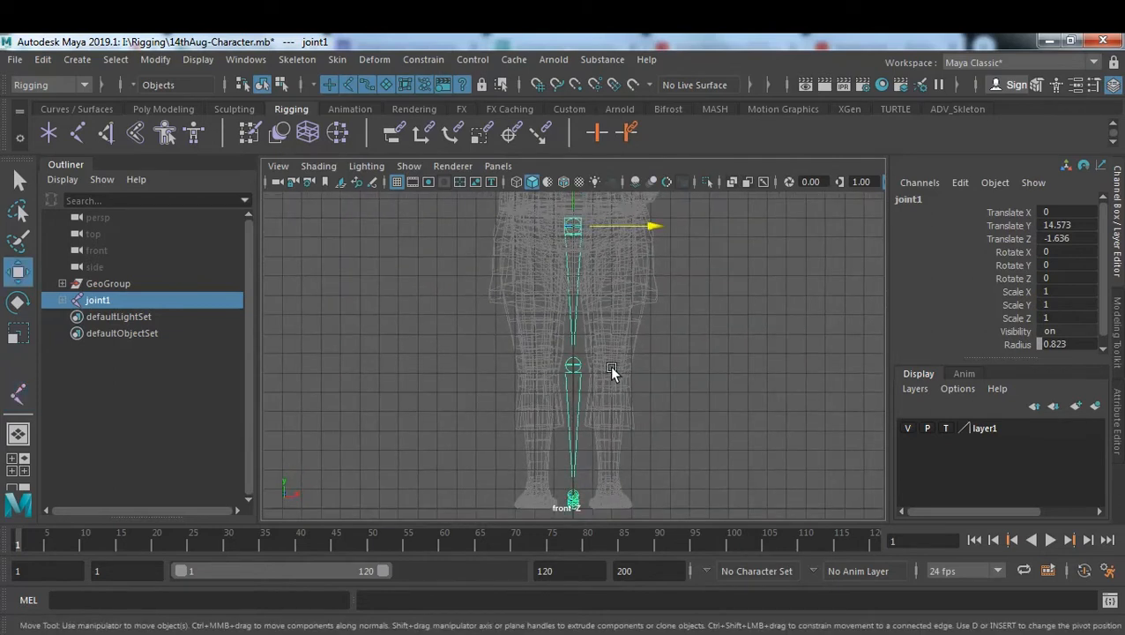
drag(648, 229, 684, 231)
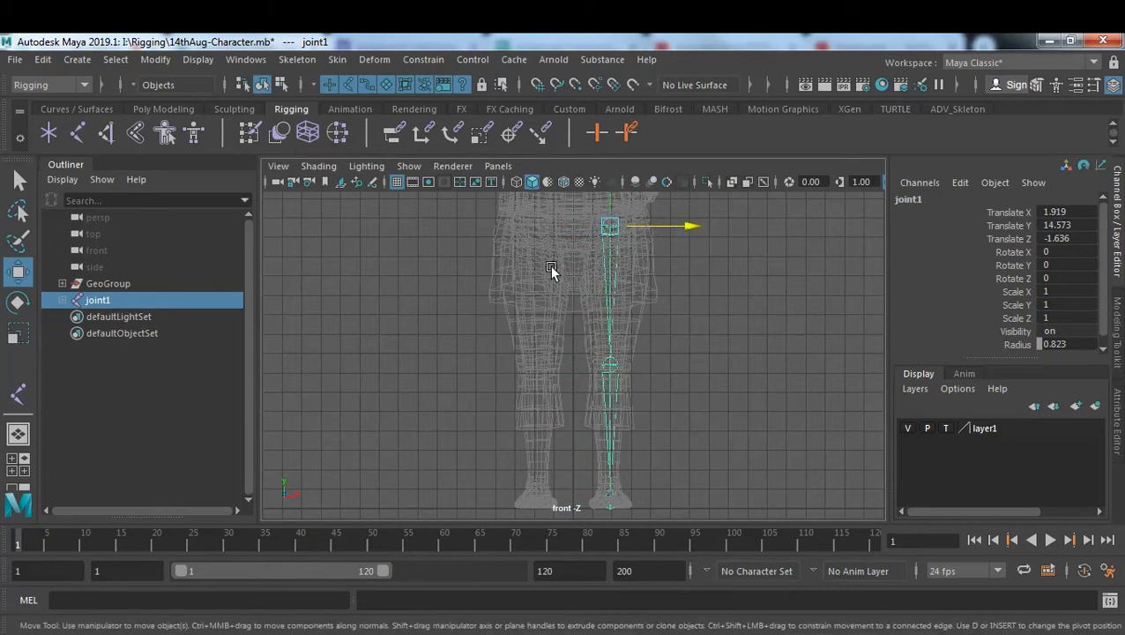
click(698, 327)
Examine in the perspective view how the joint chain sits inside the leg and foot.
key(space)
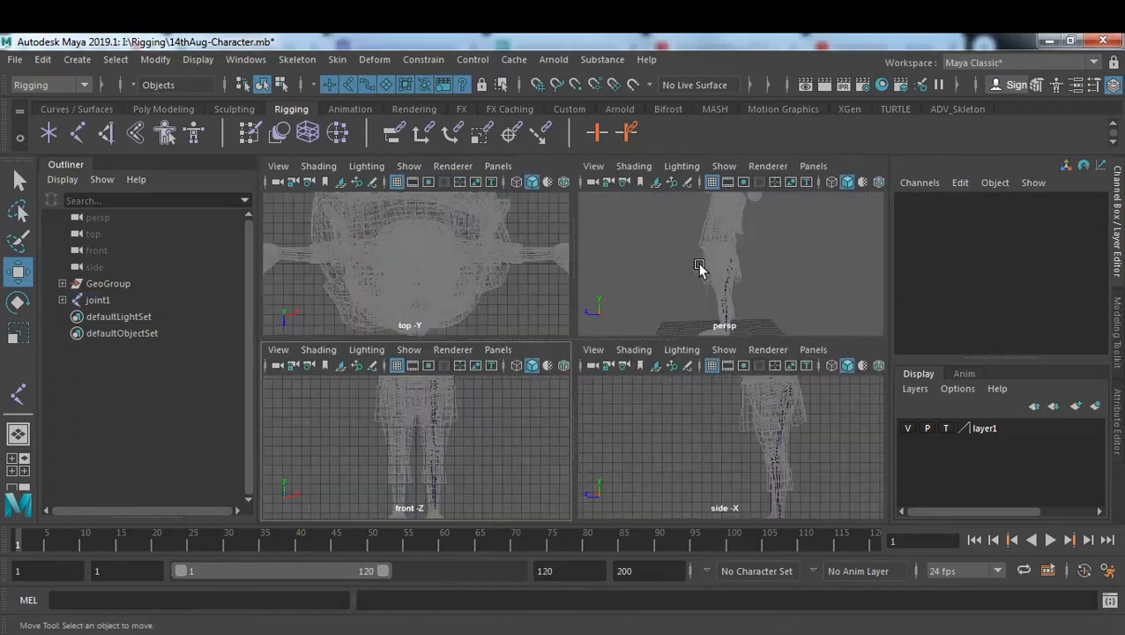
key(space)
alt+drag(610, 321, 643, 324)
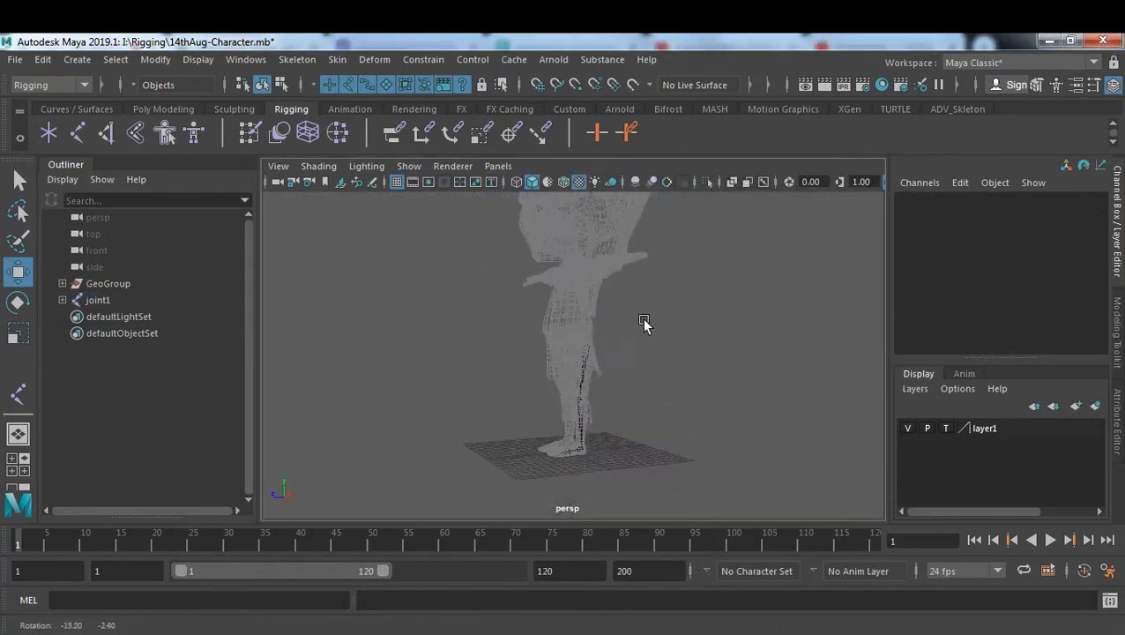
alt+right_drag(464, 349, 770, 382)
alt+middle_drag(670, 386, 666, 246)
alt+drag(665, 246, 642, 318)
alt+middle_drag(642, 318, 644, 293)
alt+drag(644, 295, 791, 356)
alt+middle_drag(790, 356, 755, 310)
alt+drag(756, 310, 638, 300)
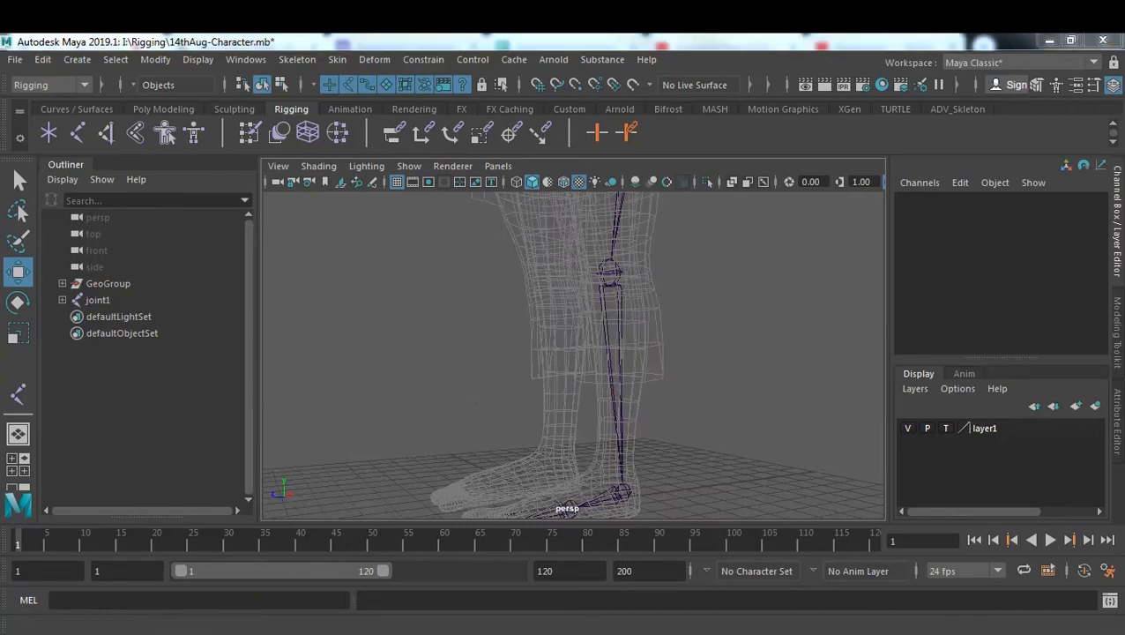
Switch to the Google Meet call, admit the waiting participant and read the latest chat messages.
mouse_move(189, 586)
click(139, 583)
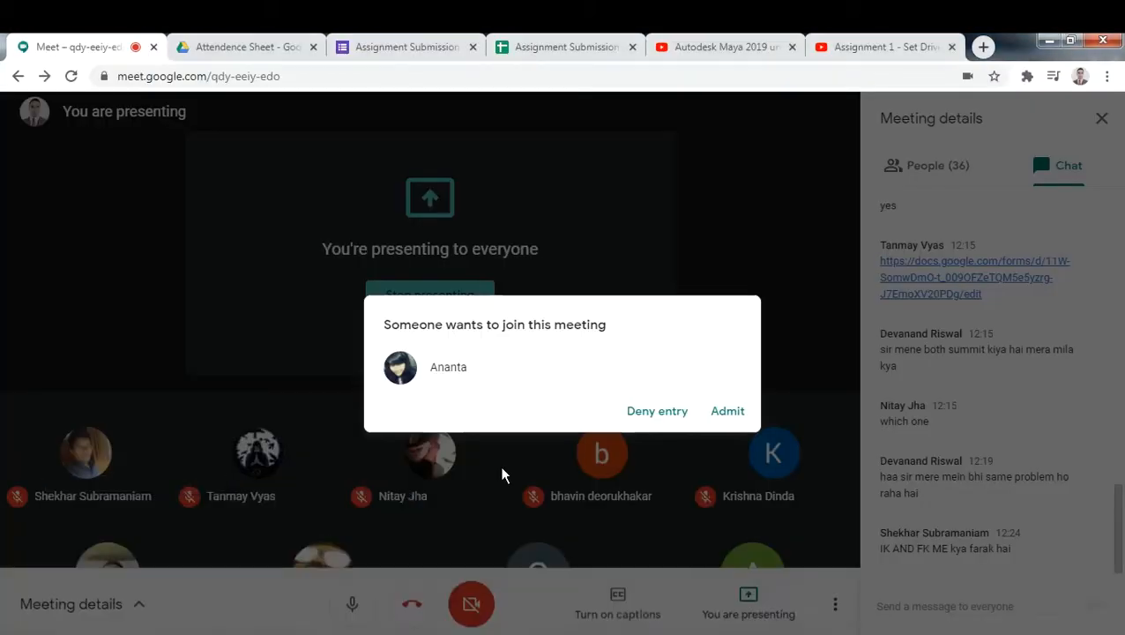
click(728, 411)
scroll(1001, 359, down, 3)
scroll(1002, 360, down, 8)
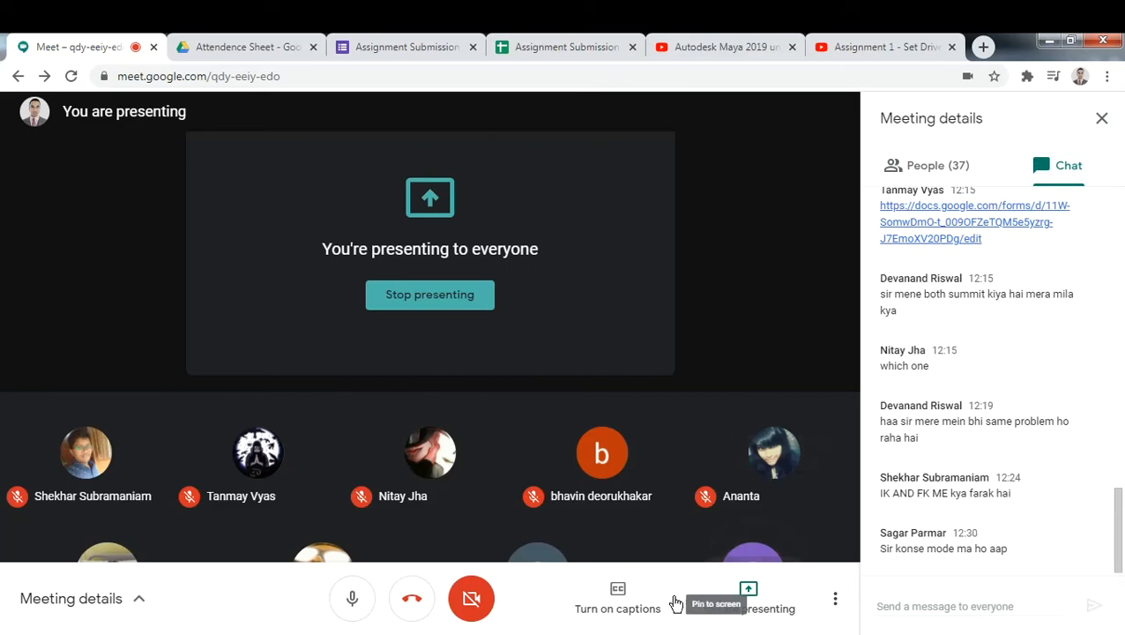
Switch back to Maya and examine the leg joint chain from hip to toe from several angles.
mouse_move(638, 632)
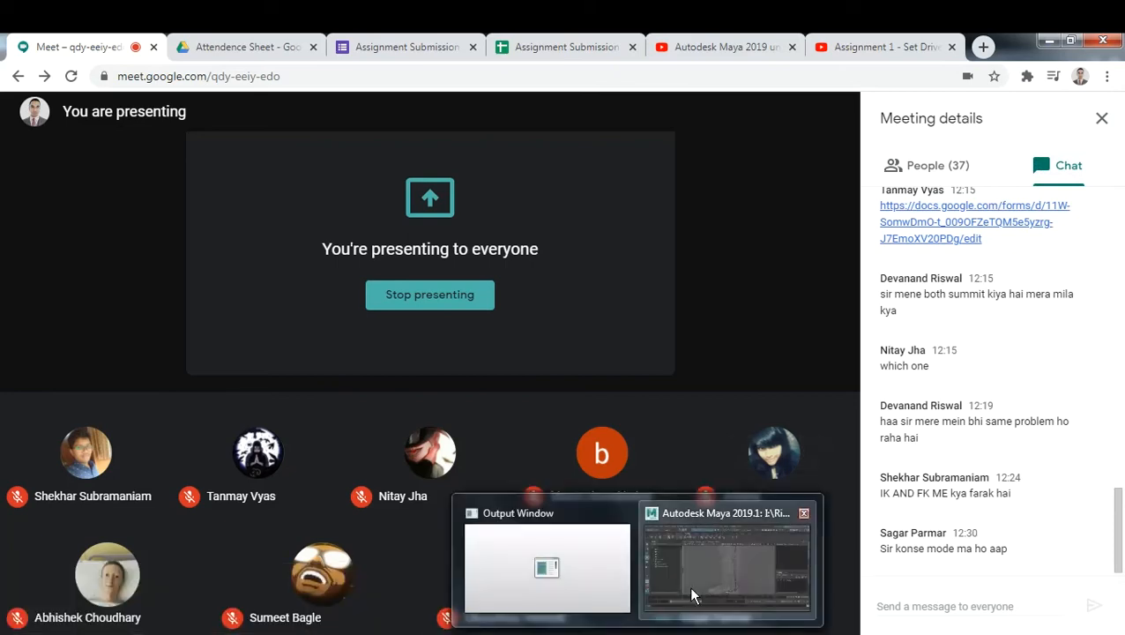
click(701, 582)
click(700, 584)
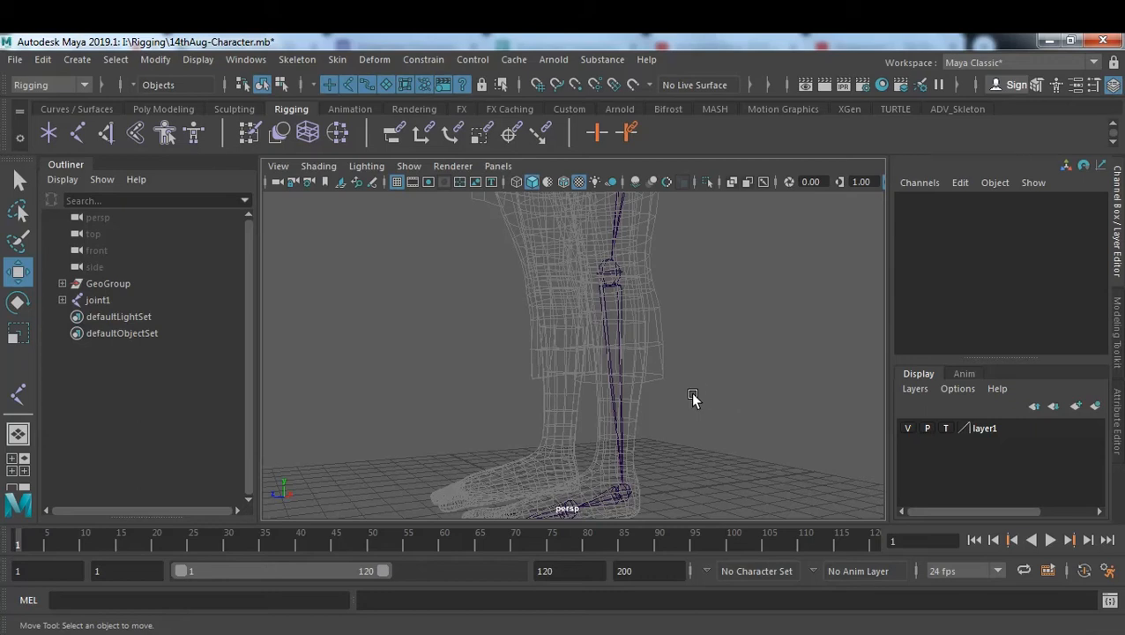
mouse_move(693, 365)
alt+mouse_down()
mouse_move(735, 382)
mouse_move(671, 351)
mouse_move(690, 354)
mouse_move(668, 387)
mouse_move(805, 391)
mouse_move(531, 365)
mouse_move(727, 376)
mouse_move(643, 366)
mouse_move(462, 369)
mouse_move(710, 368)
alt+mouse_up()
alt+drag(728, 370, 630, 371)
alt+right_drag(562, 373, 665, 355)
alt+drag(666, 354, 640, 343)
alt+right_drag(640, 344, 613, 323)
alt+drag(612, 324, 675, 342)
alt+right_drag(627, 351, 703, 381)
alt+middle_drag(703, 382, 701, 353)
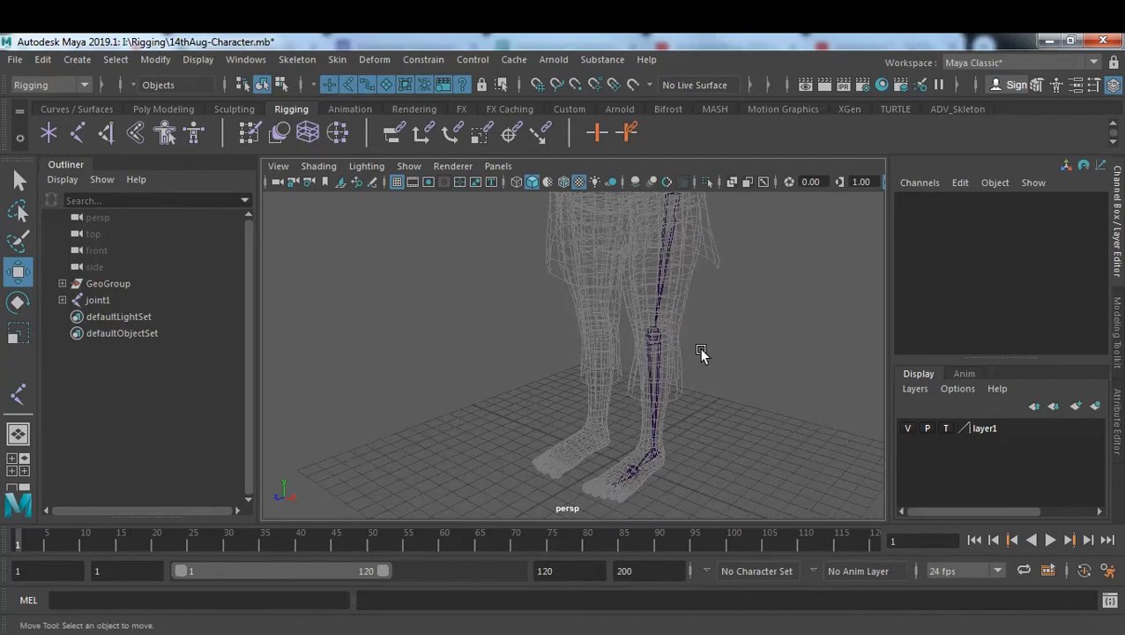
mouse_move(701, 353)
alt+mouse_down()
mouse_move(716, 374)
mouse_move(683, 369)
mouse_move(663, 349)
mouse_move(687, 367)
mouse_move(713, 354)
alt+mouse_up()
alt+right_drag(714, 354, 673, 375)
mouse_move(673, 374)
alt+mouse_down()
mouse_move(669, 385)
mouse_move(655, 361)
alt+mouse_up()
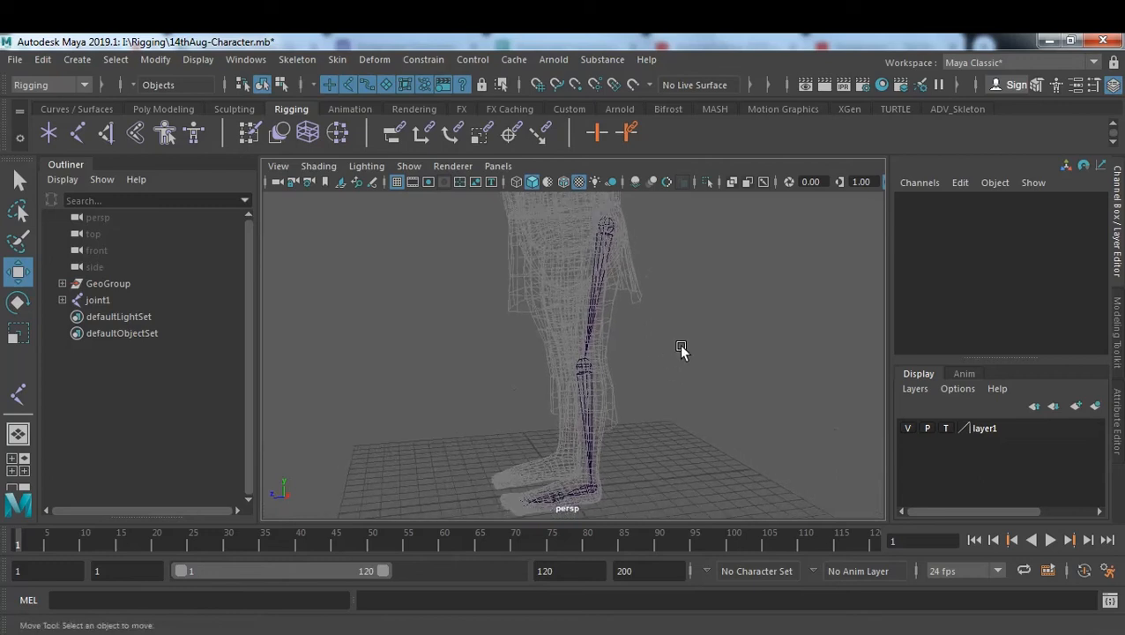
Rename the top hip joint of the leg chain as Hip_r_IK.
click(607, 228)
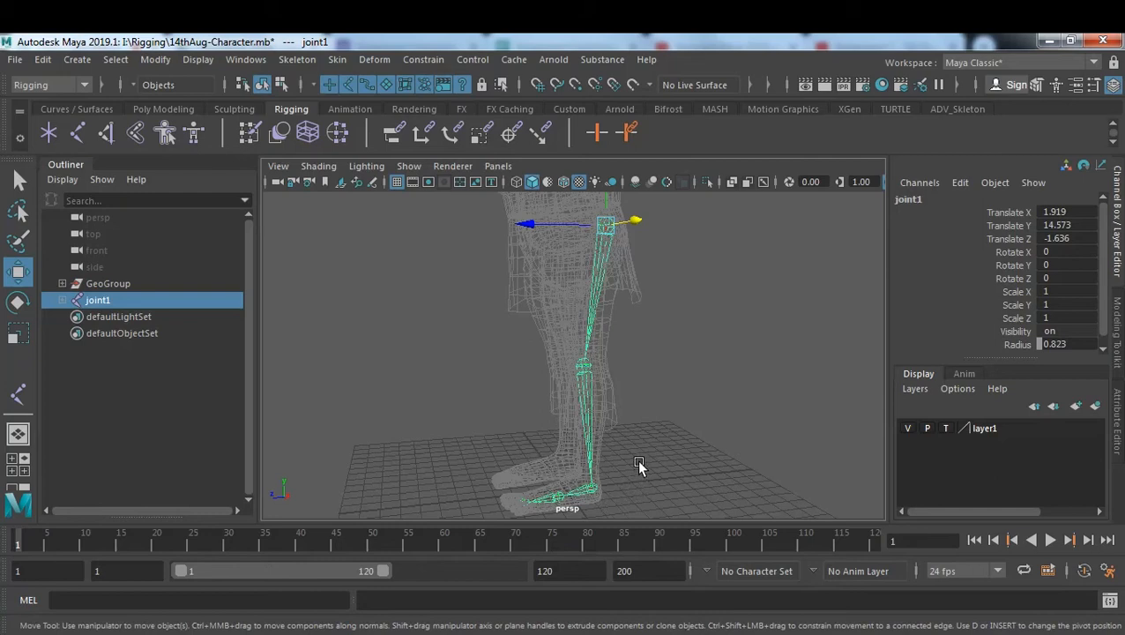
double_click(105, 299)
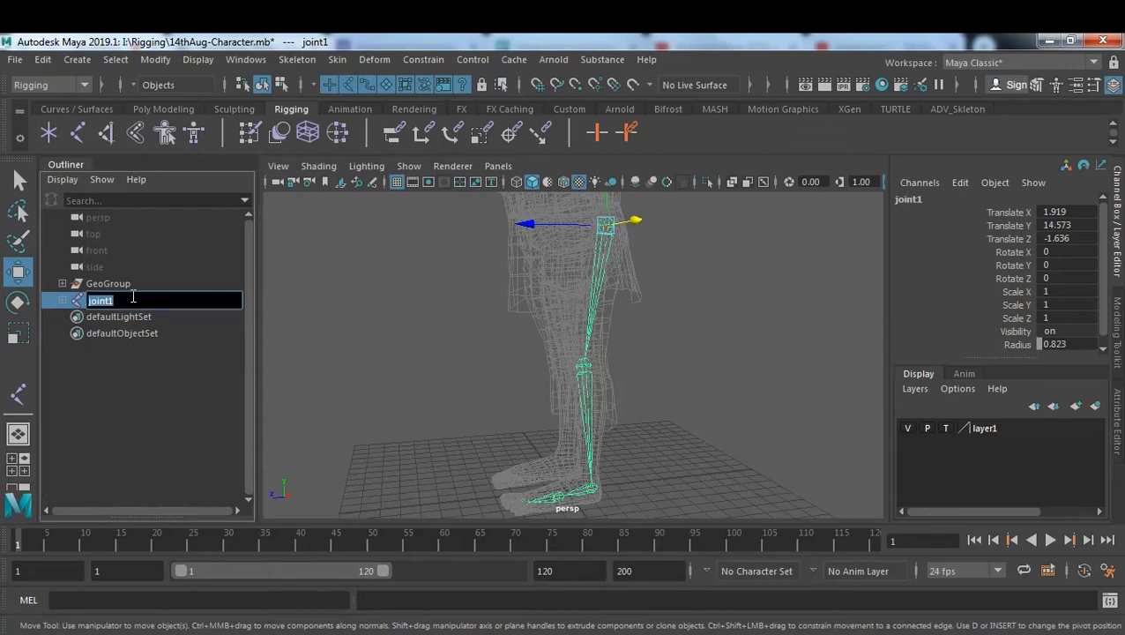
text(Hip)
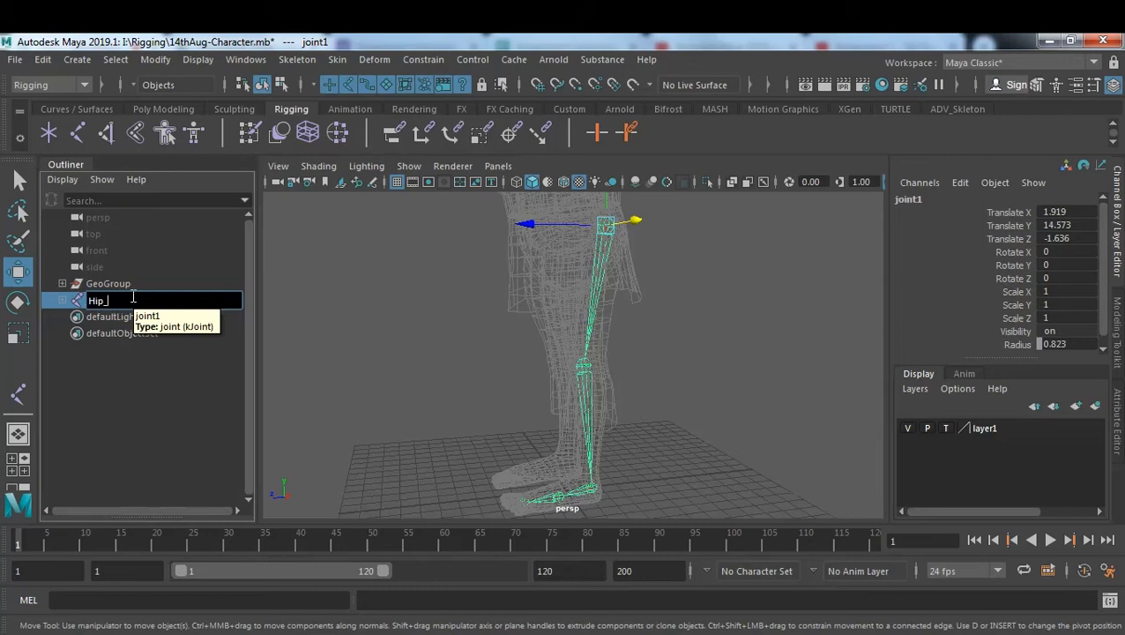
text(_r_)
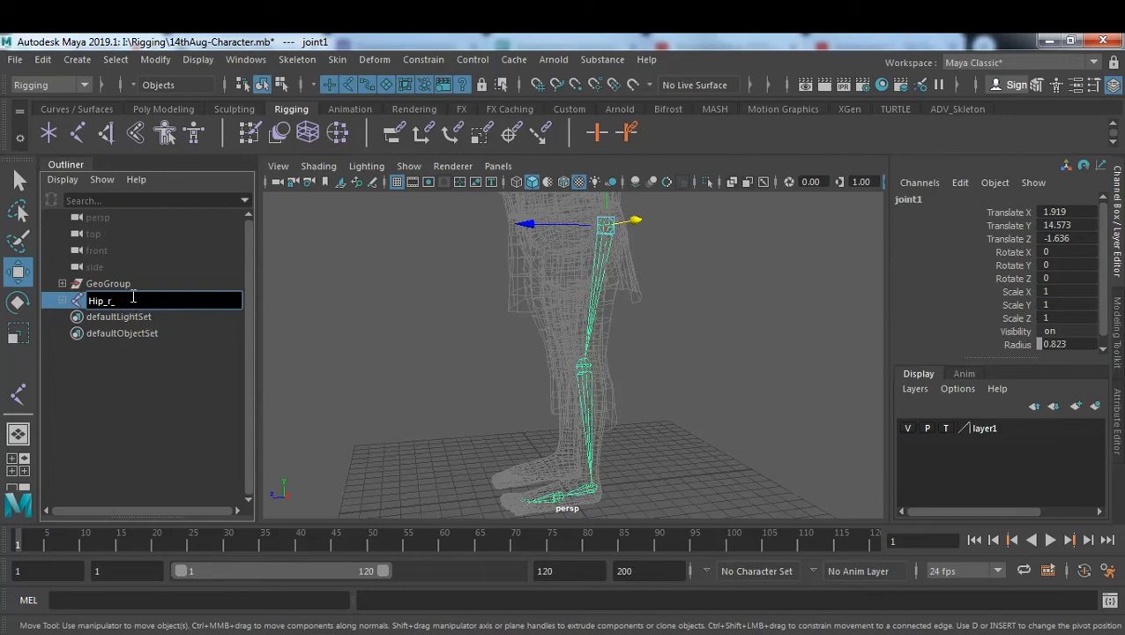
text(IK)
key(Return)
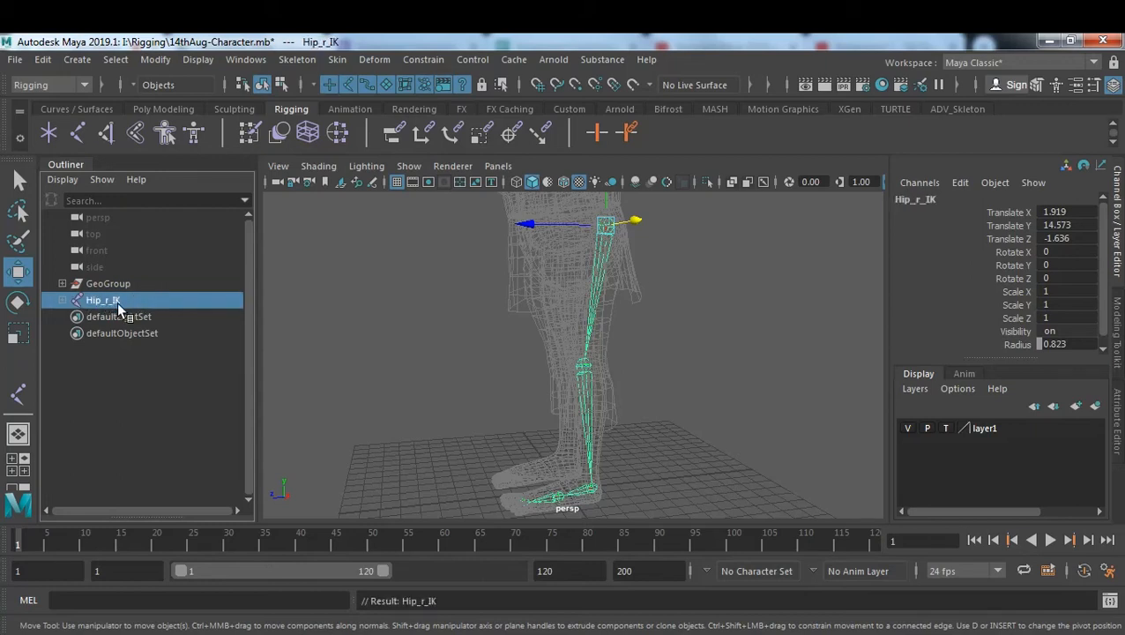
Change the suffix of the hip joint's name to make it Hip_r_FK.
double_click(118, 302)
key(BackSpace)
key(BackSpace)
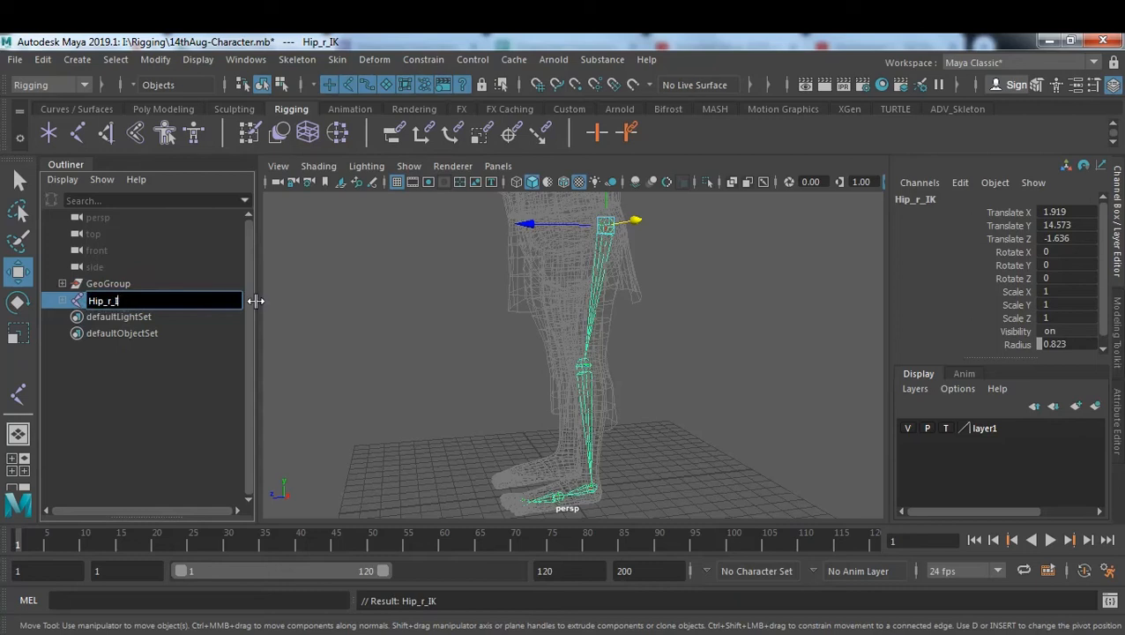
text(FK)
key(Return)
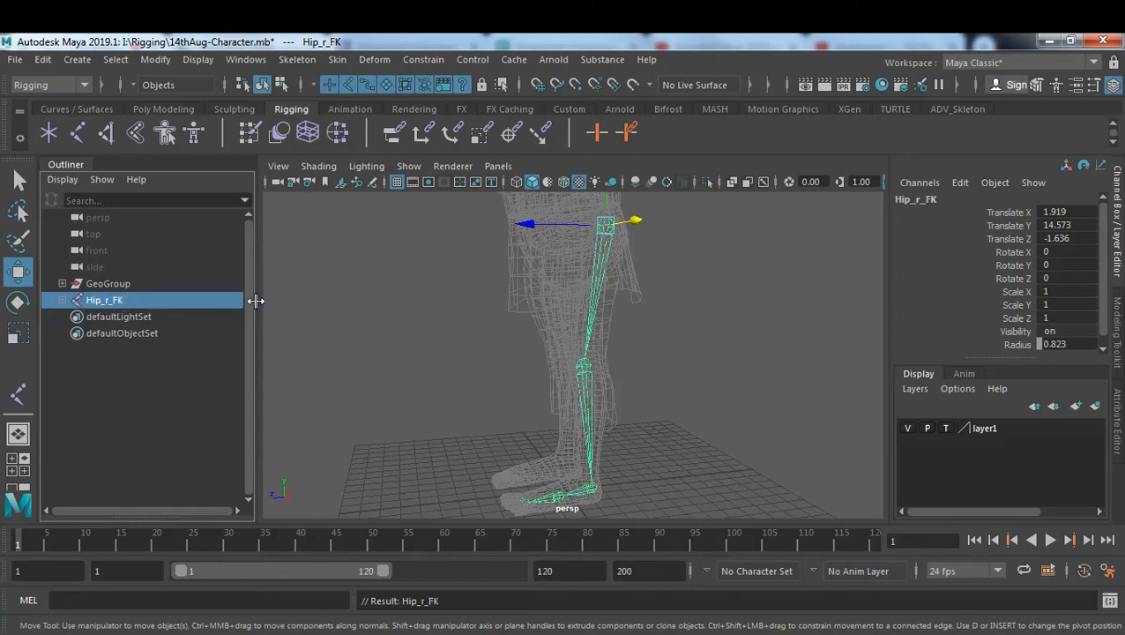
Expand the hierarchy under Hip_r_FK and go through its child joints one by one from joint2 to joint5.
click(63, 300)
click(74, 317)
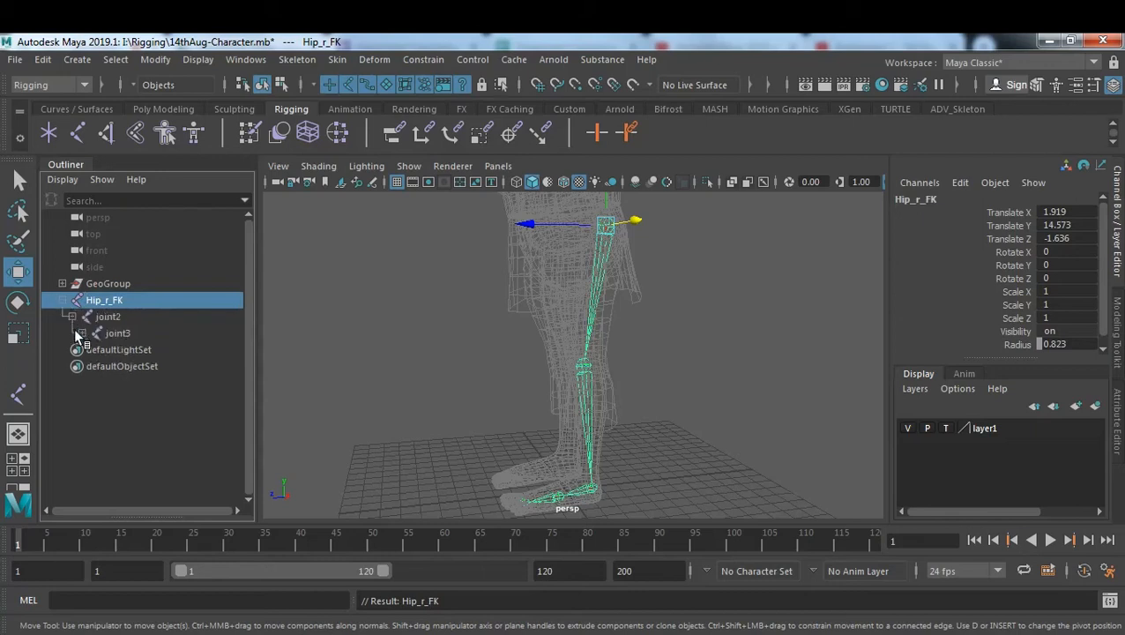
click(81, 333)
click(87, 348)
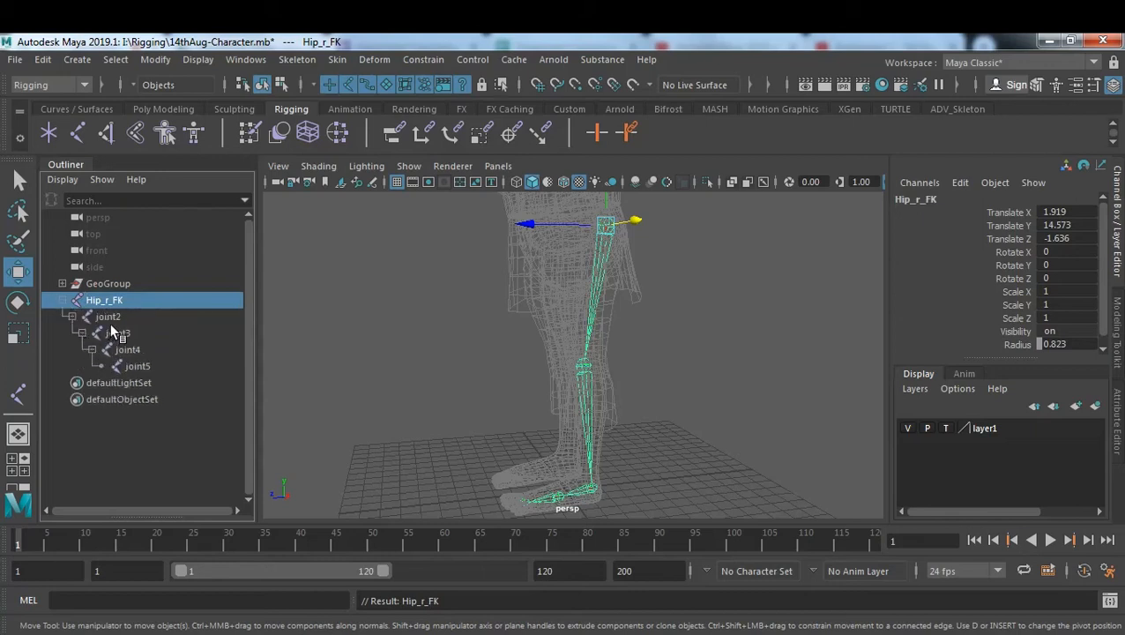
click(108, 317)
click(119, 333)
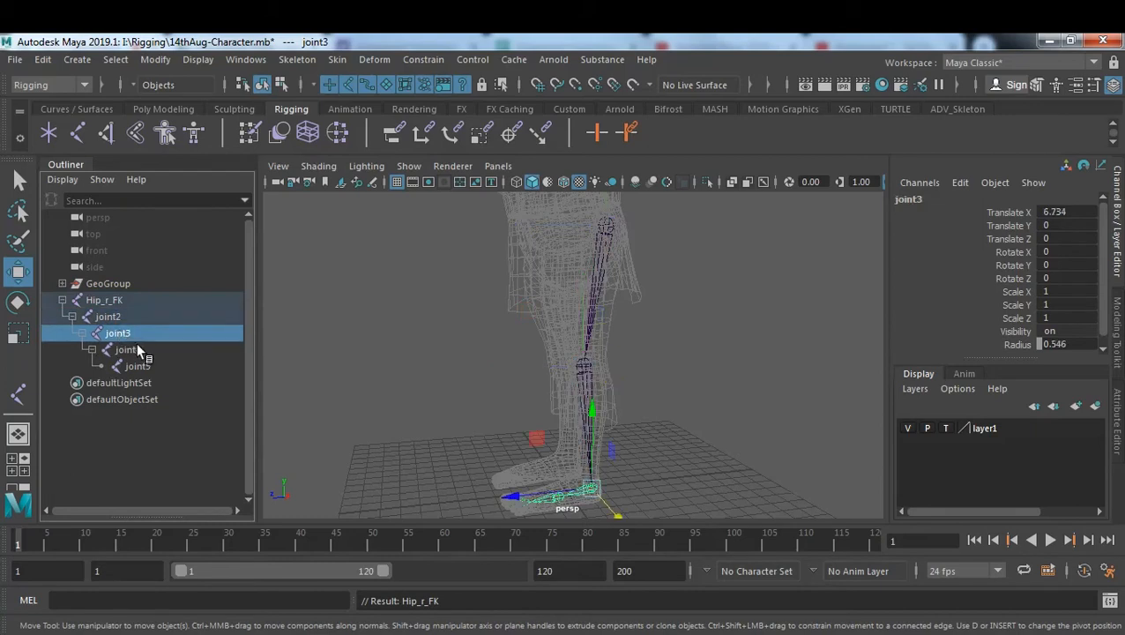
click(128, 350)
click(141, 365)
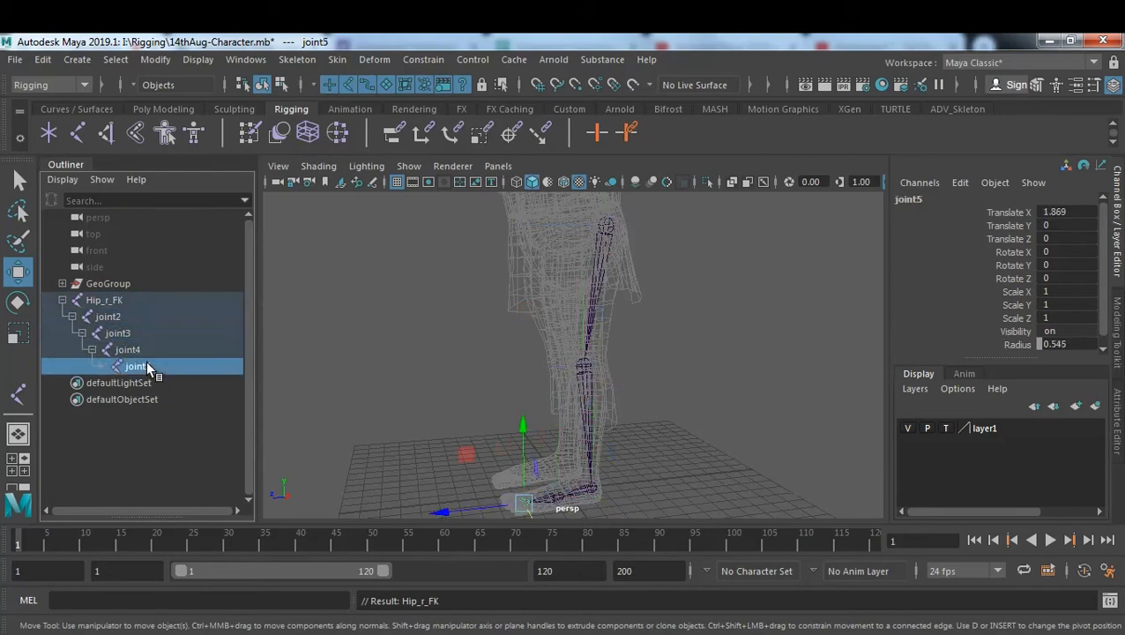
Switch to the Google Meet call, admit the waiting participant and check the latest chat messages.
mouse_move(210, 627)
click(171, 561)
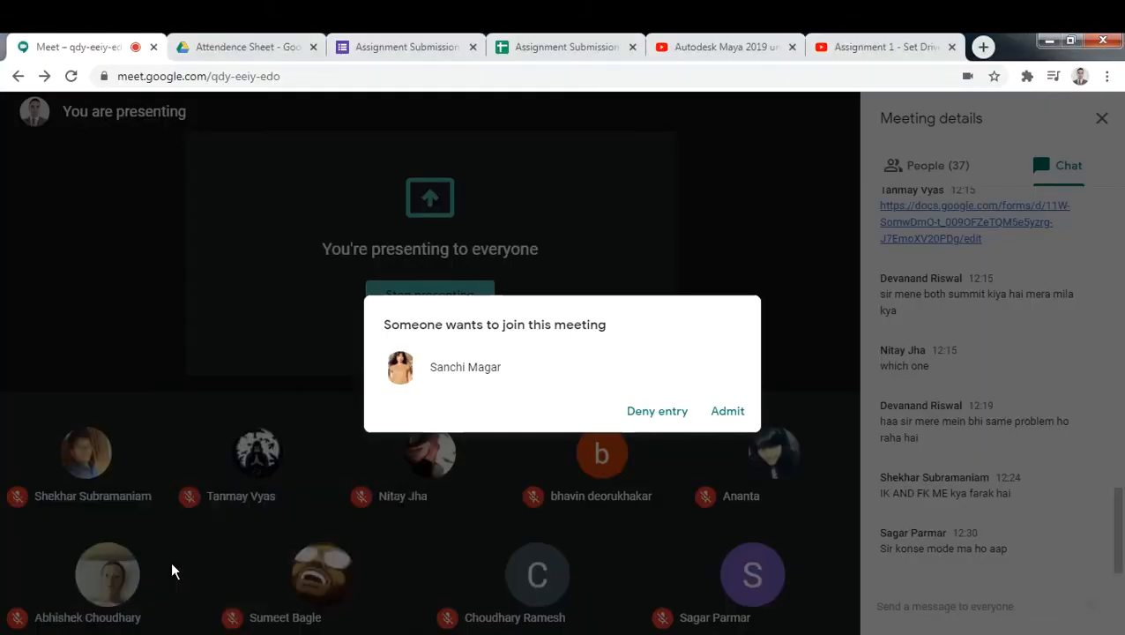
click(731, 413)
scroll(1023, 379, down, 3)
scroll(1023, 379, down, 5)
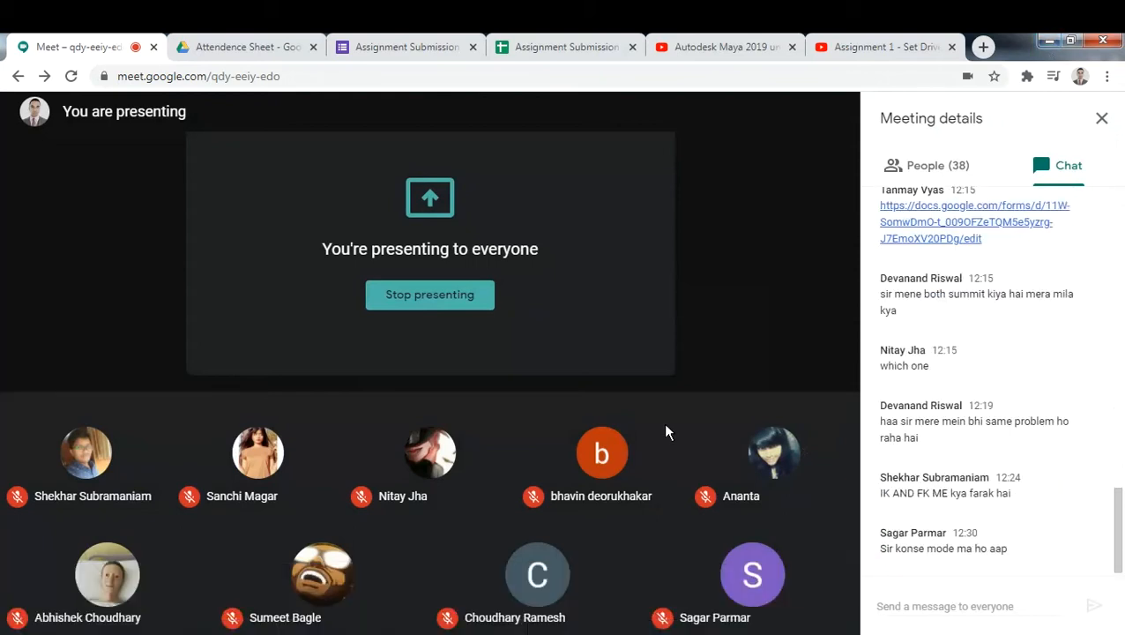
Switch back to Maya, clear the selection and view the leg joint chain from another angle.
mouse_move(696, 589)
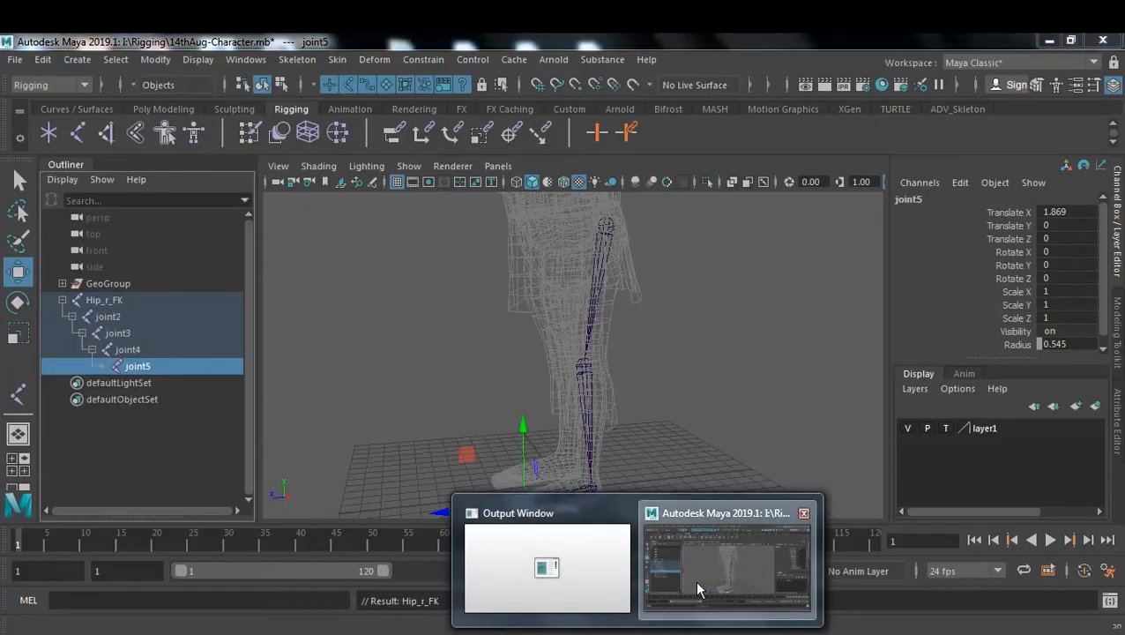
click(698, 583)
click(649, 364)
alt+drag(650, 384, 593, 367)
alt+drag(670, 374, 693, 402)
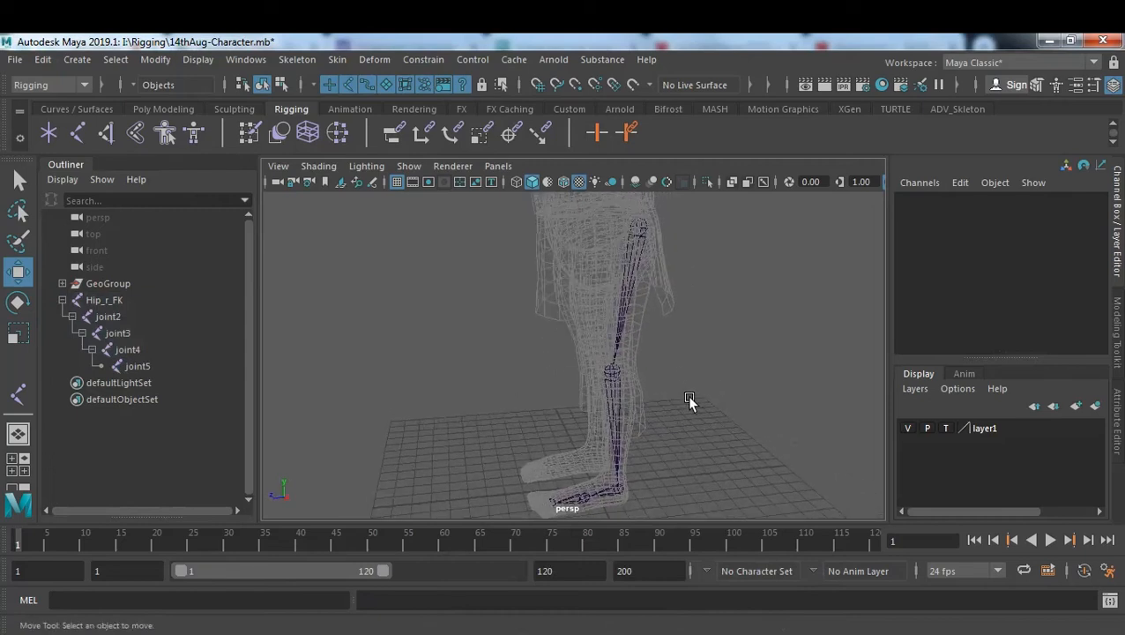
Show the local rotation axes on all five joints of the leg chain, from Hip_r_FK to joint5.
click(639, 230)
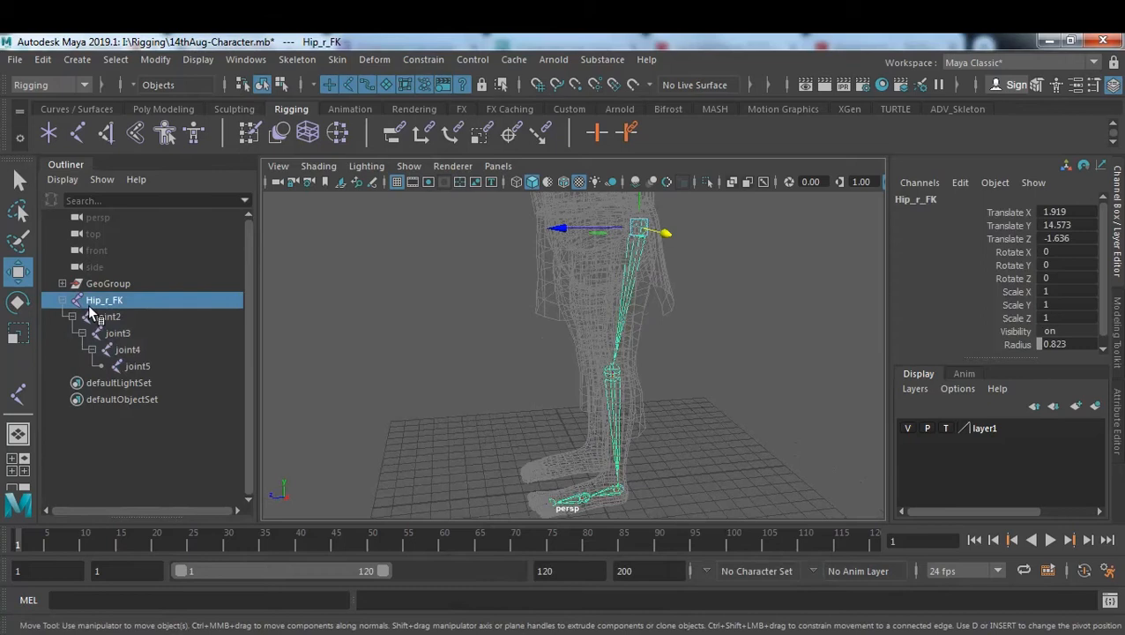
shift+click(140, 364)
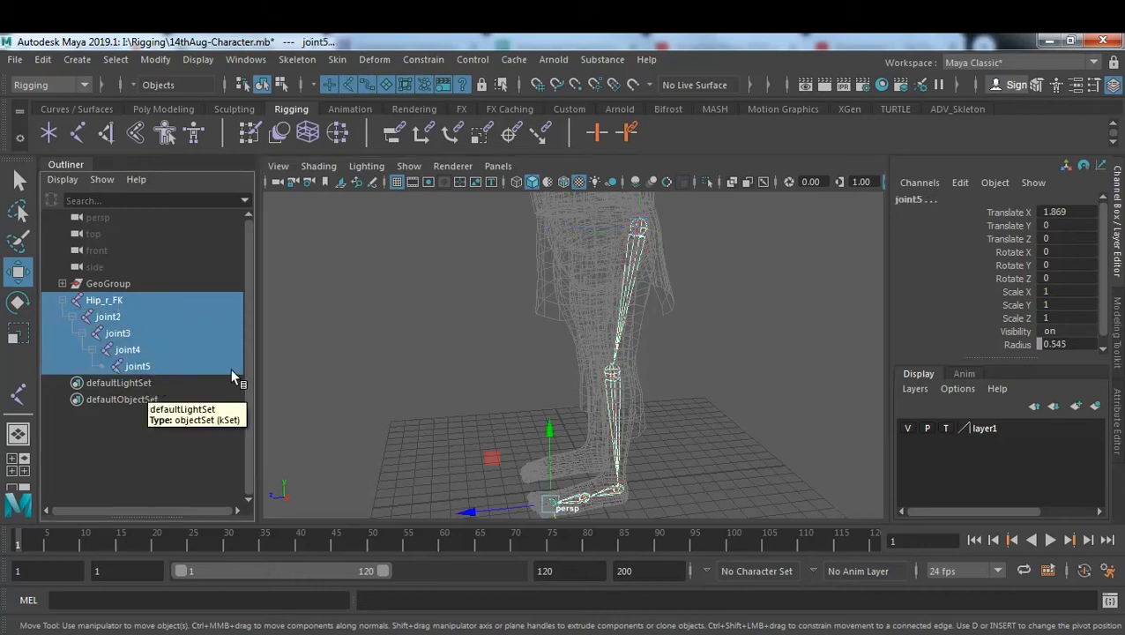
click(203, 62)
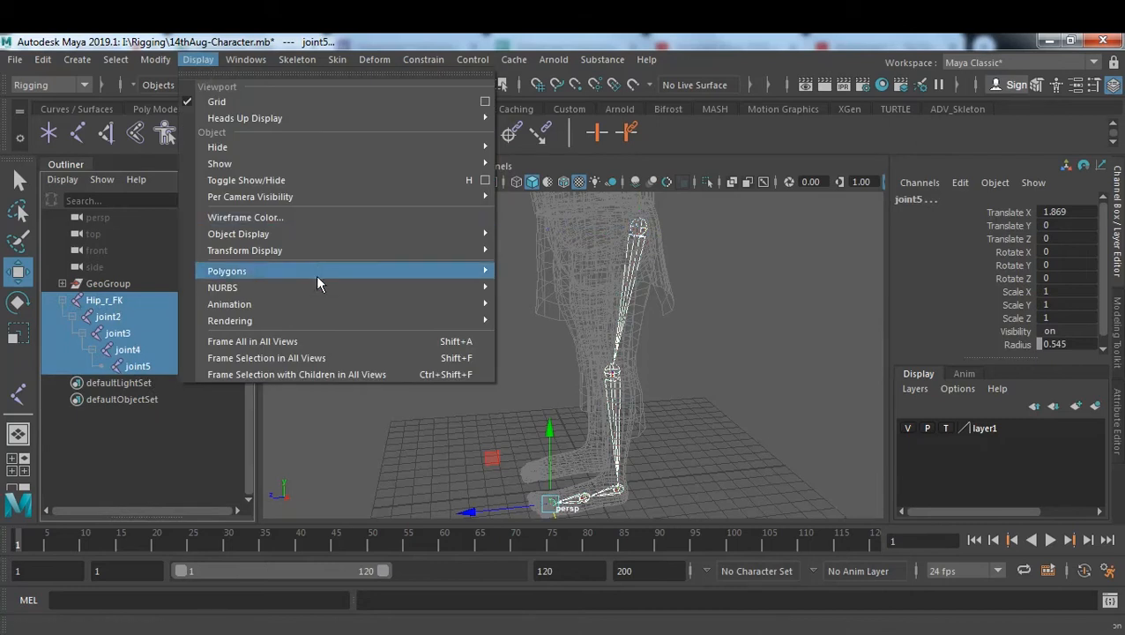
mouse_move(316, 263)
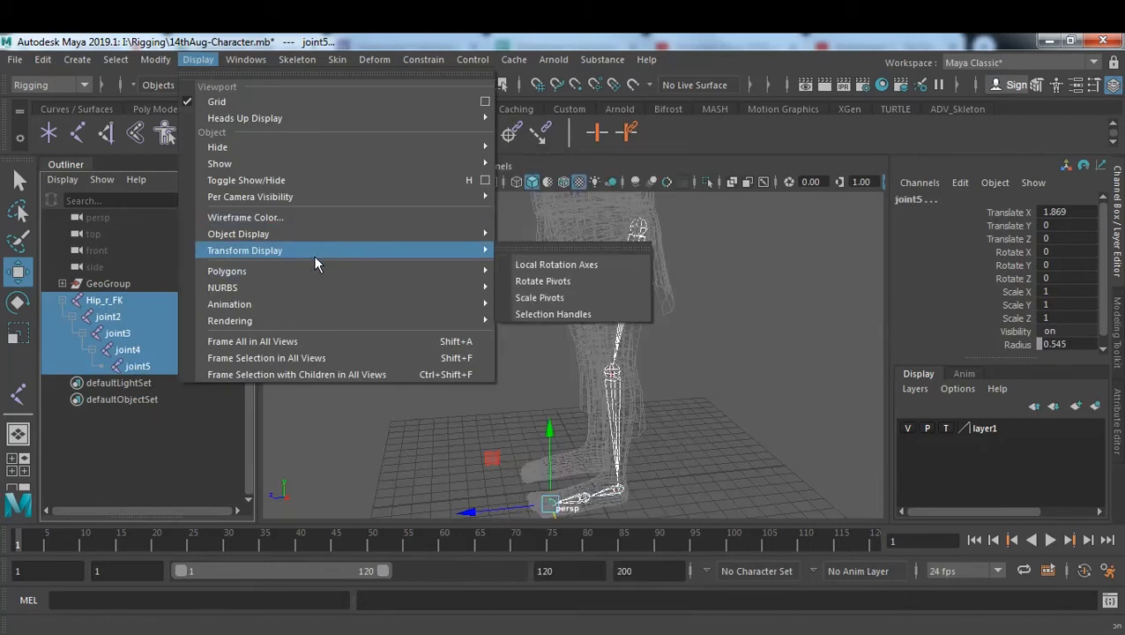
click(573, 268)
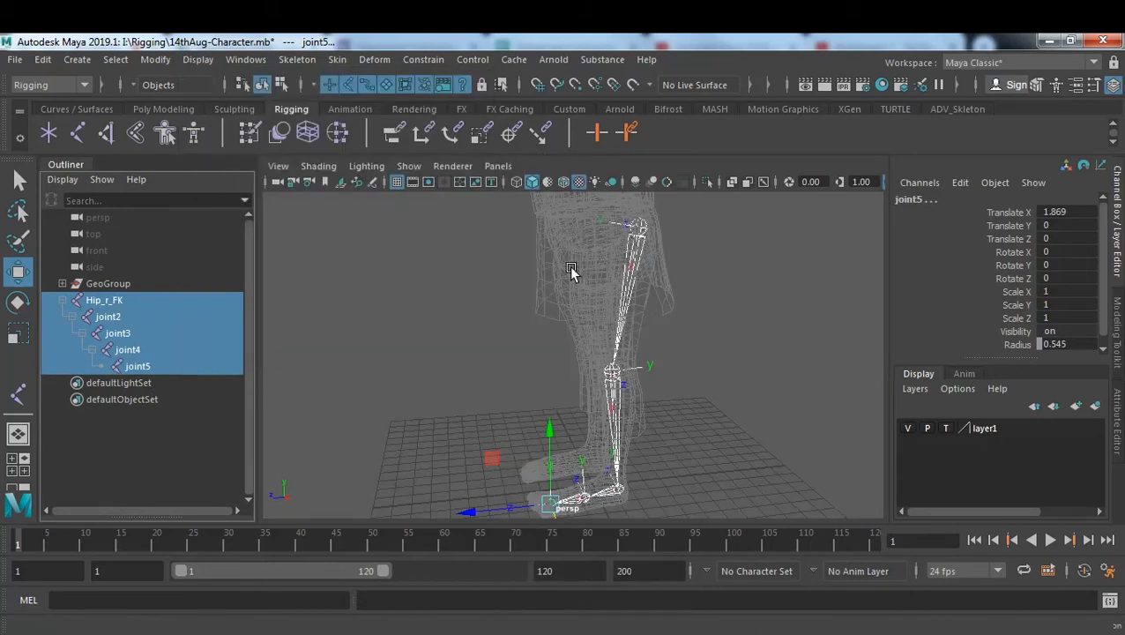
click(763, 319)
Hide the character mesh by turning off layer1's visibility and examine the local axes of the foot joints.
click(906, 427)
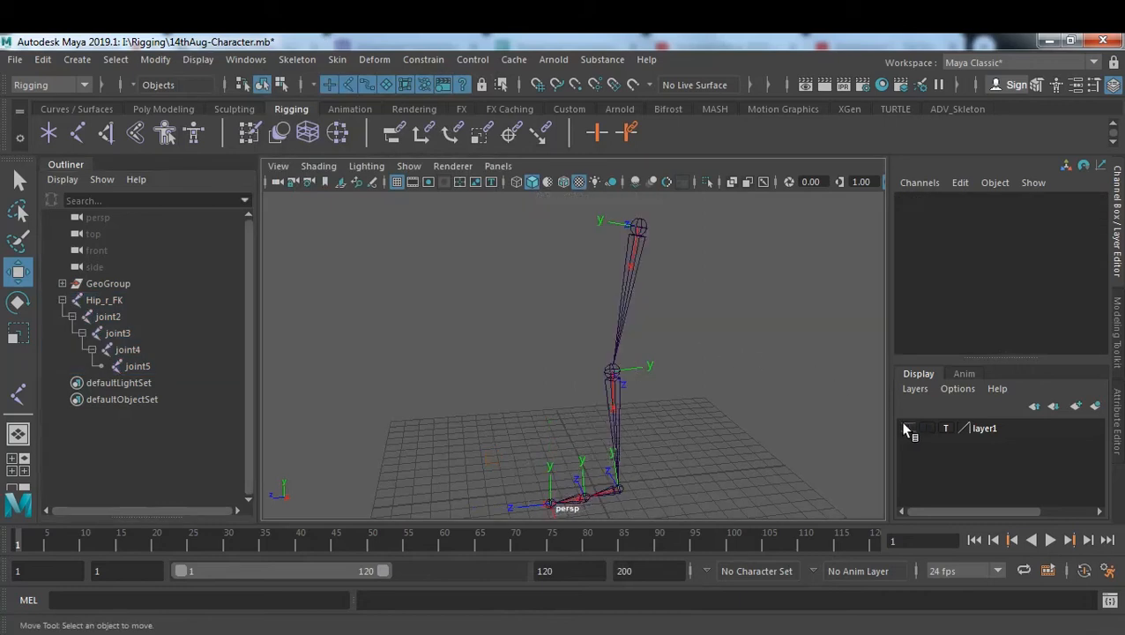
alt+drag(605, 377, 684, 278)
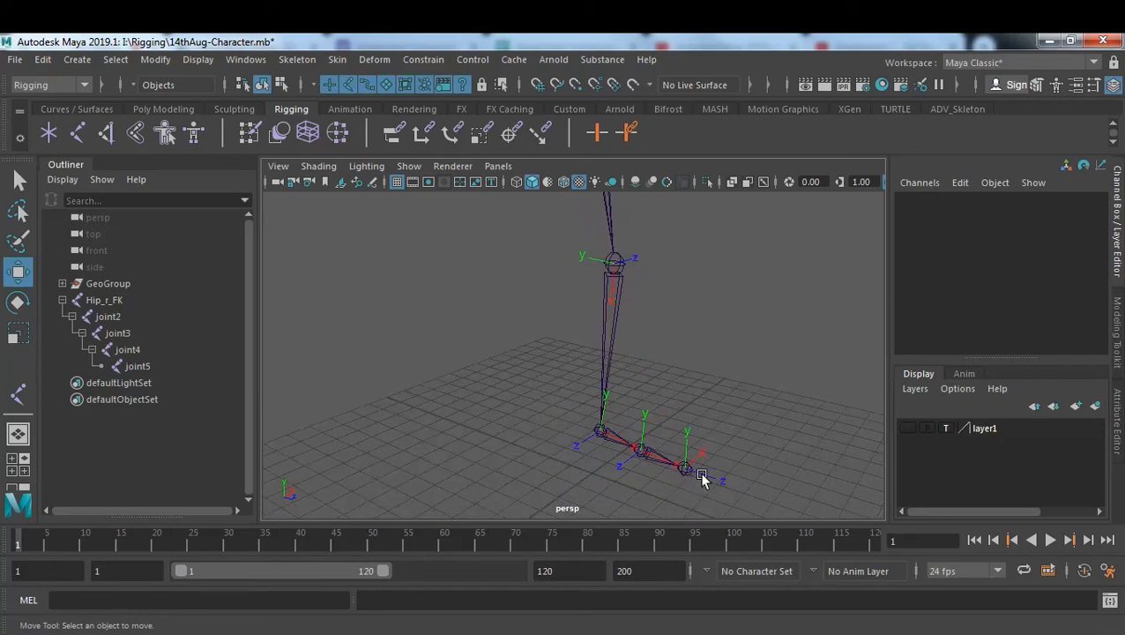
alt+right_drag(743, 418, 740, 368)
alt+drag(741, 368, 687, 364)
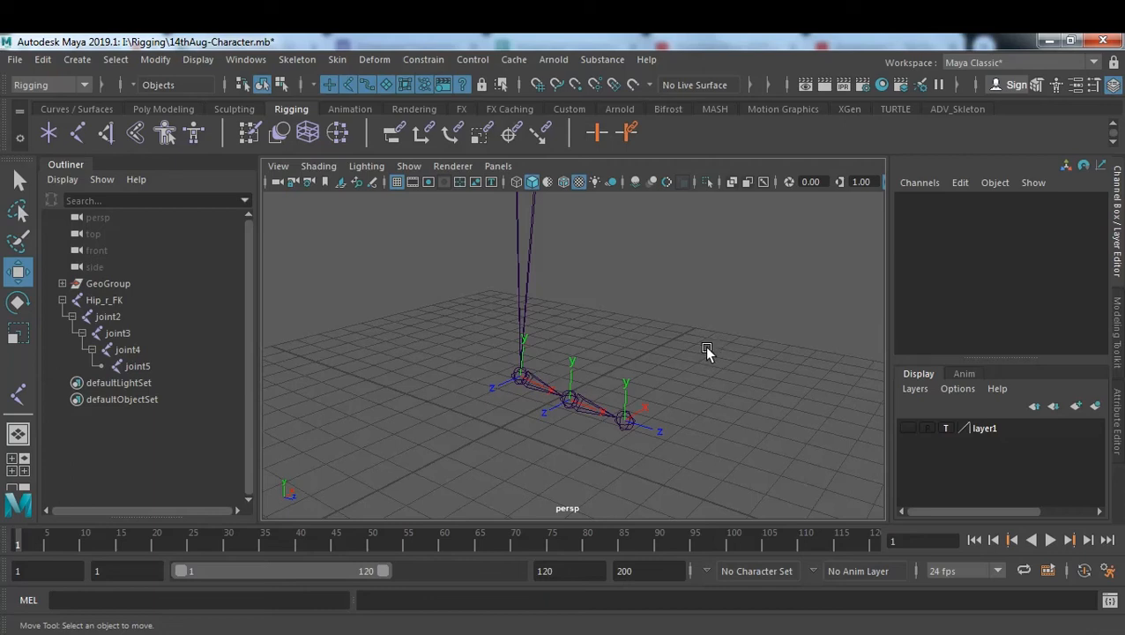
Set the Joint Orient X and Y of the end toe joint, joint5, to 0.
click(625, 422)
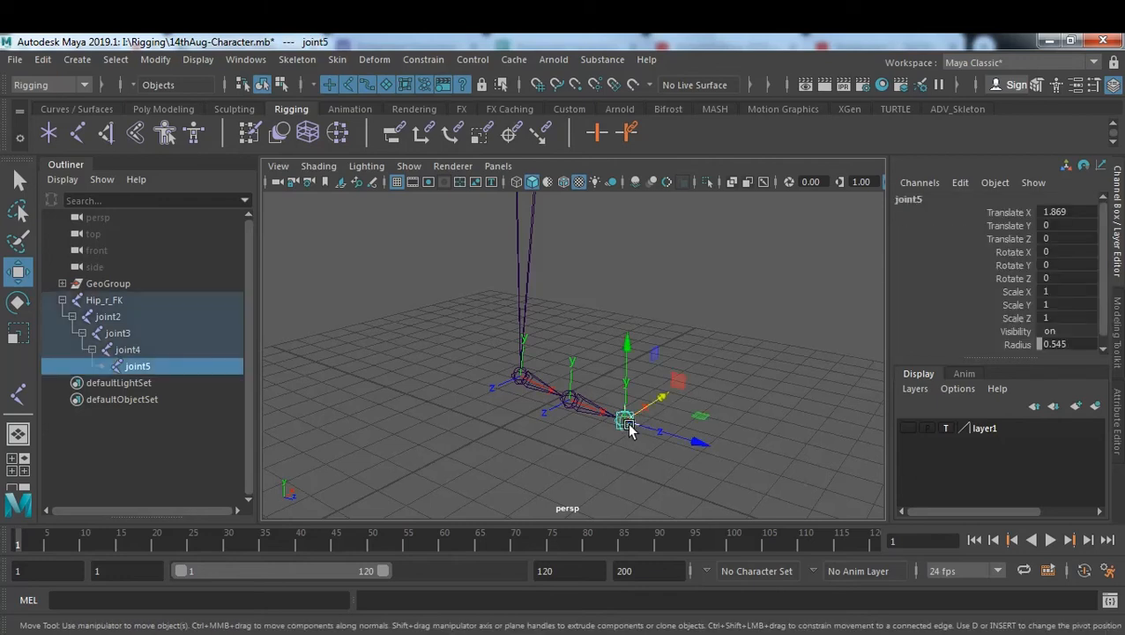
key(ctrl+a)
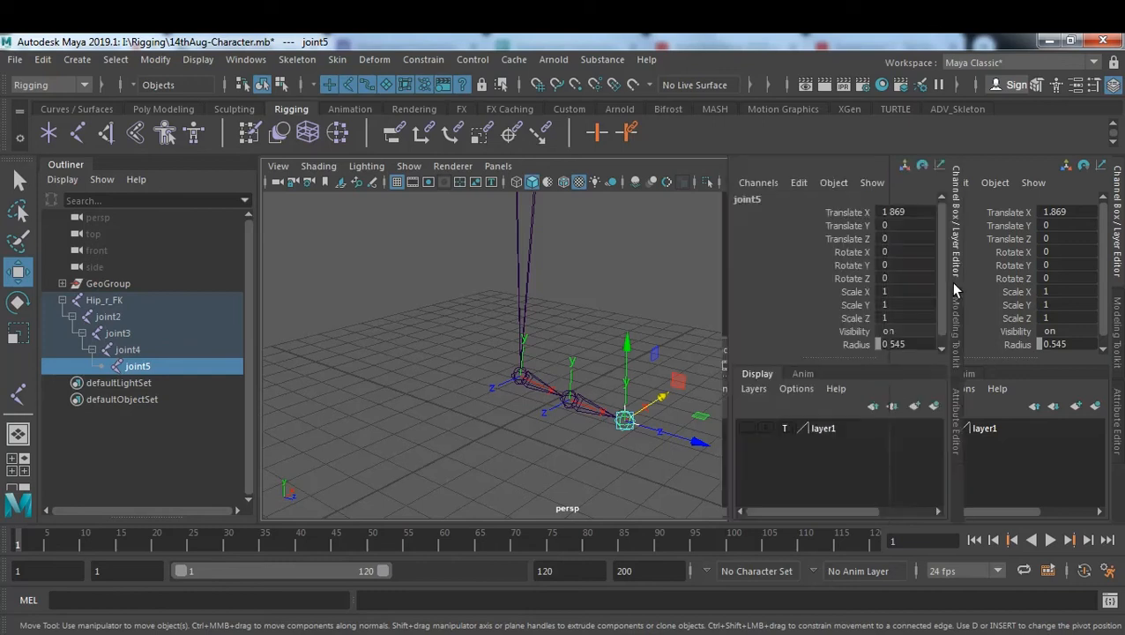
scroll(998, 383, down, 2)
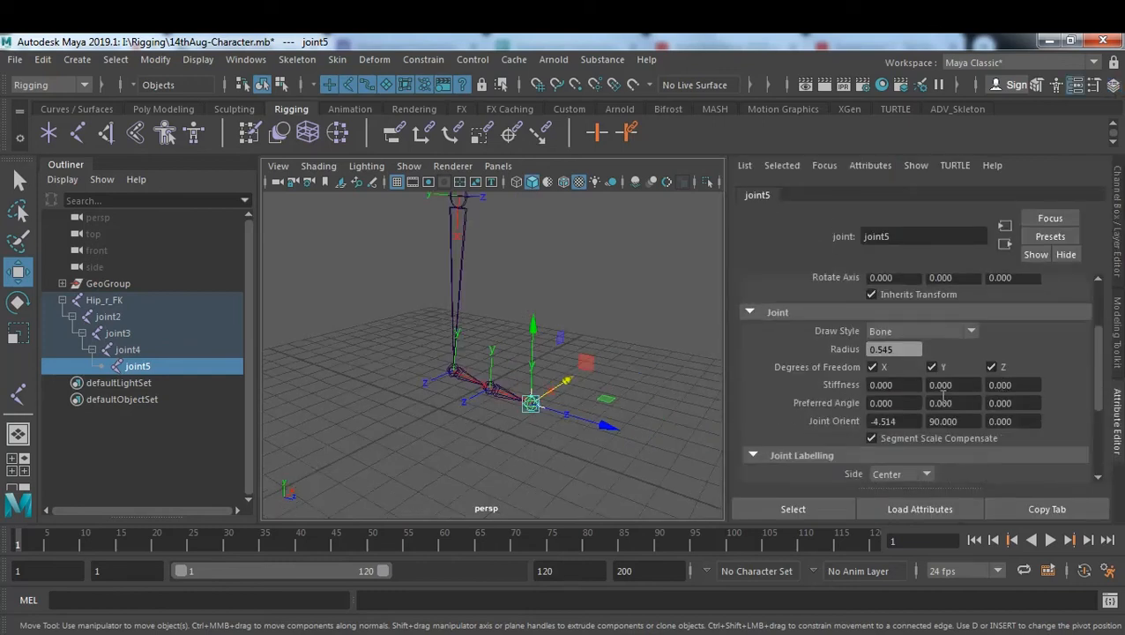
double_click(912, 422)
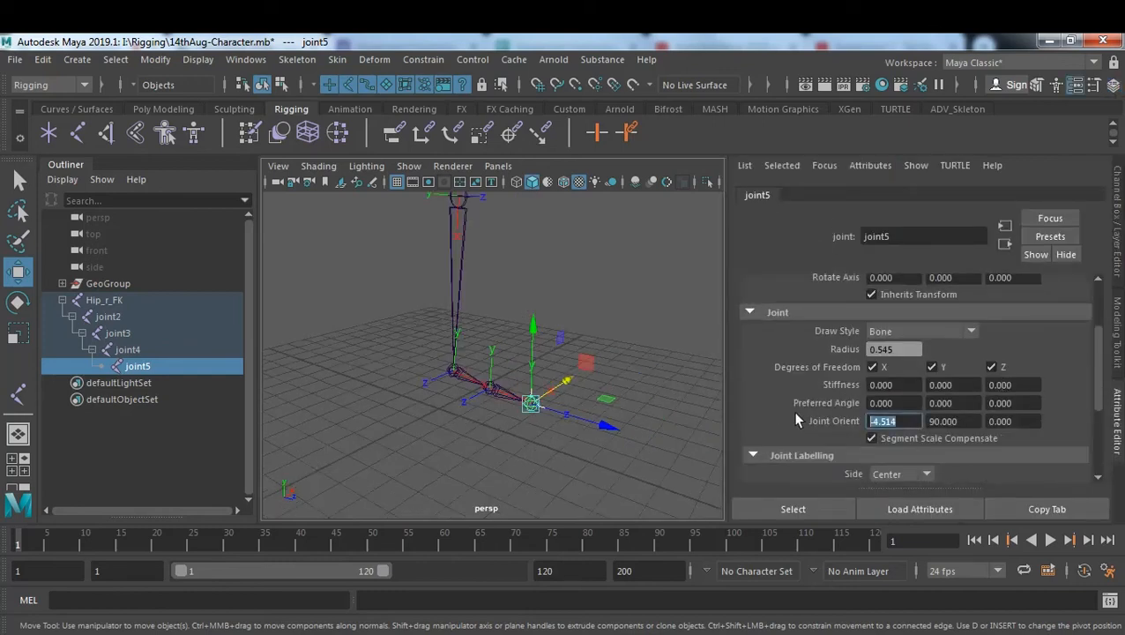
text(0)
key(Return)
click(969, 422)
double_click(969, 422)
text(0)
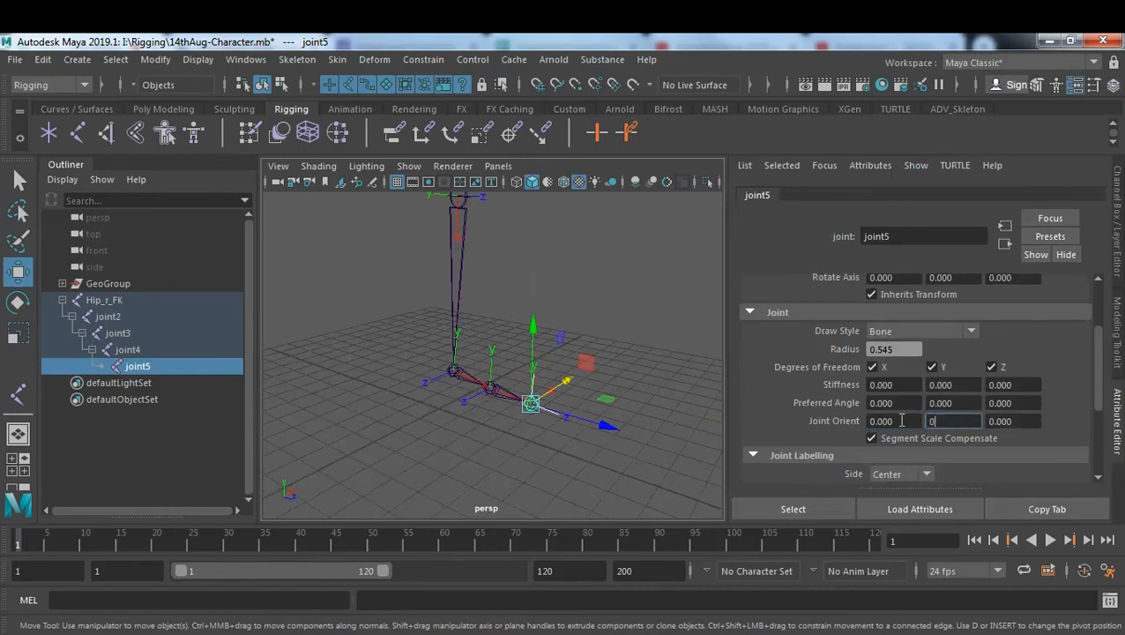
key(Return)
click(569, 457)
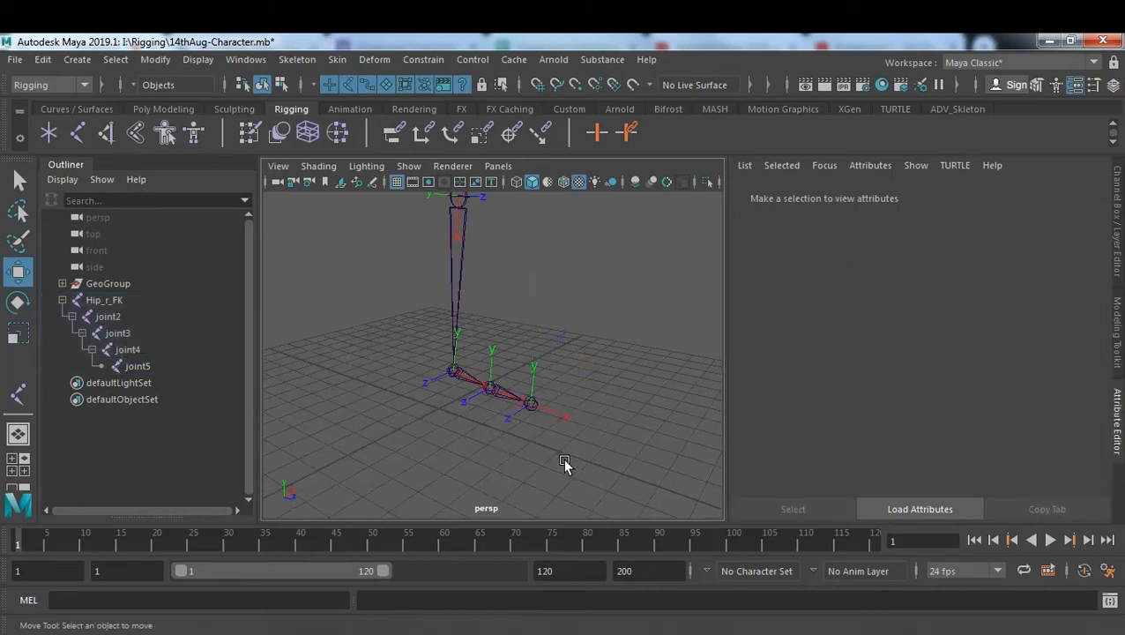
Select the knee joint, joint2, to examine its local axis orientation, and switch to the Rendering menu set.
alt+drag(509, 369, 552, 343)
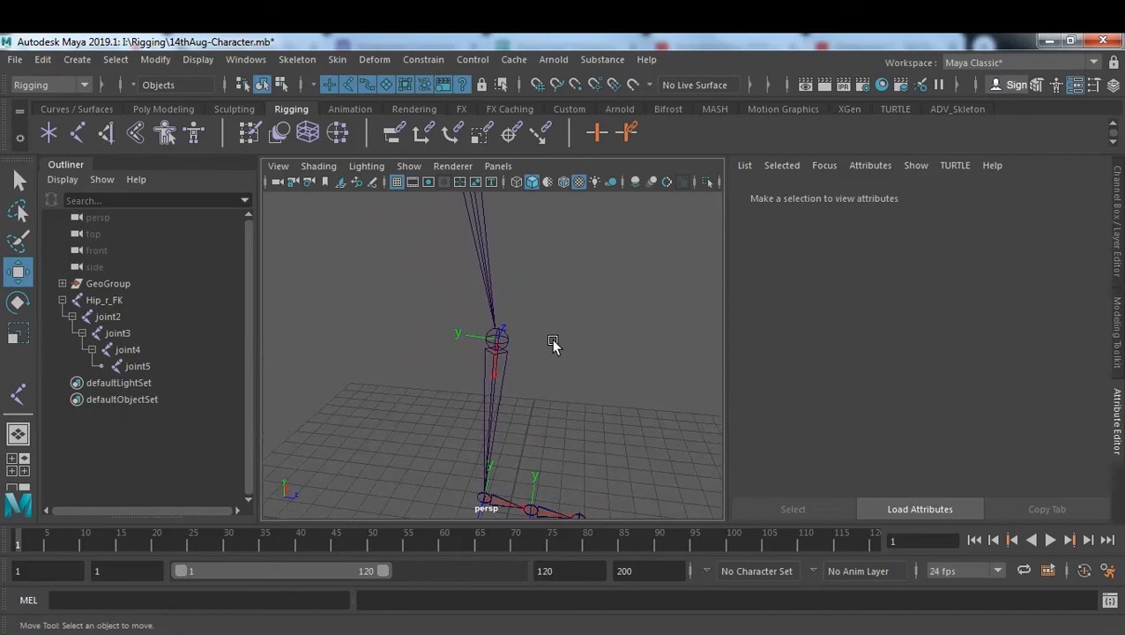
click(498, 340)
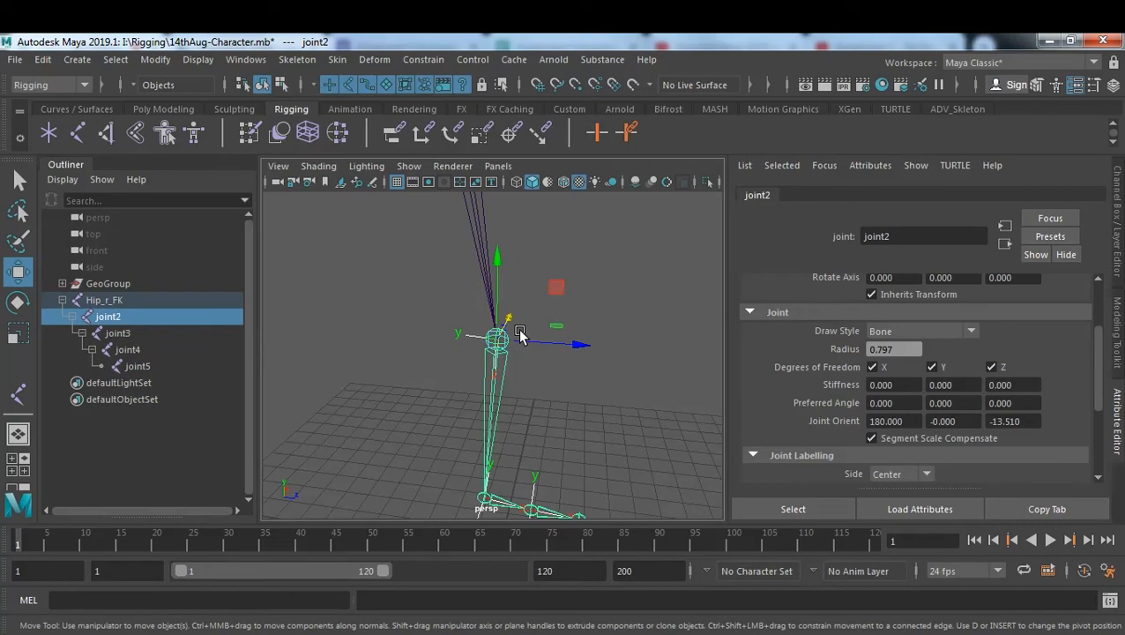
key(F6)
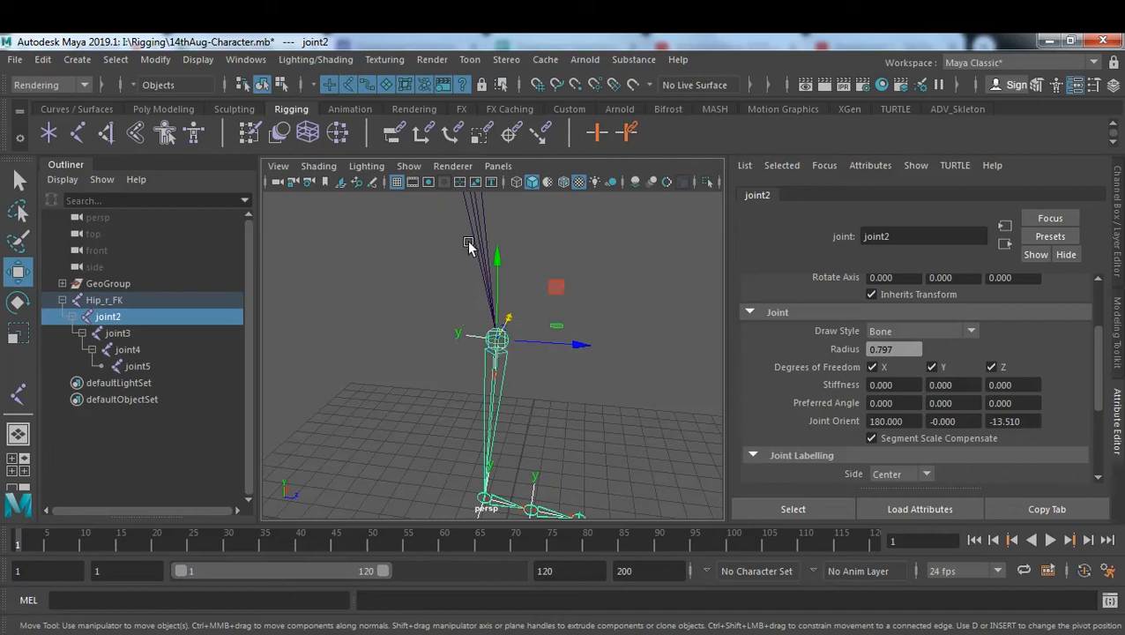
click(530, 362)
click(495, 339)
click(555, 381)
click(494, 349)
Toggle back and forth between object and component selection modes.
key(F8)
key(F8)
key(F8)
key(F8)
key(F8)
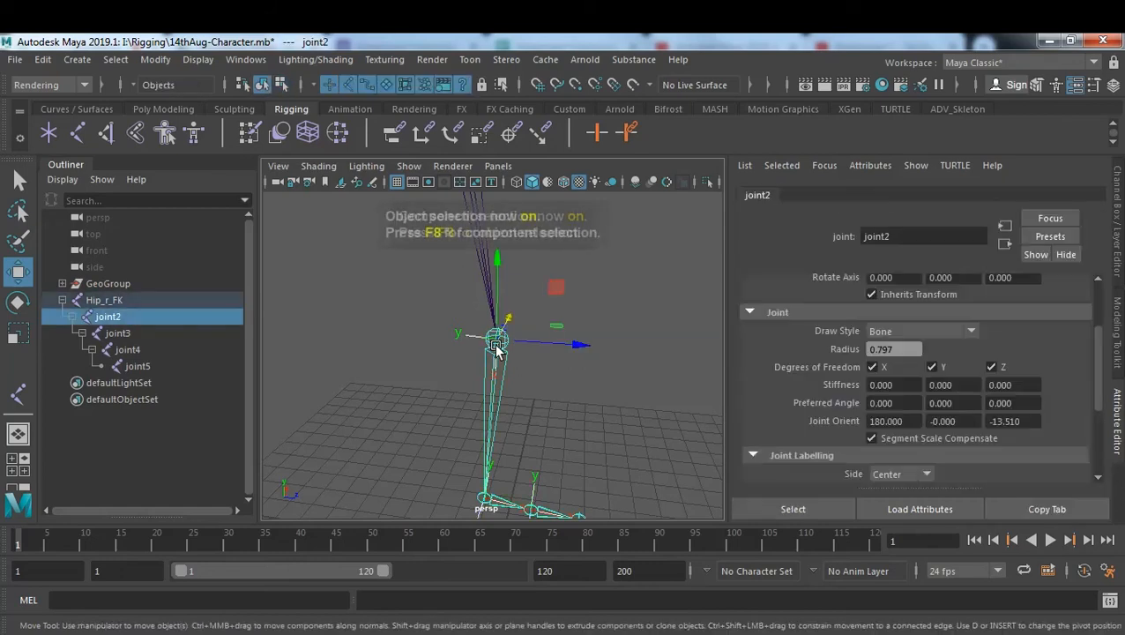
key(F8)
key(F8)
key(F8)
key(F8)
key(F8)
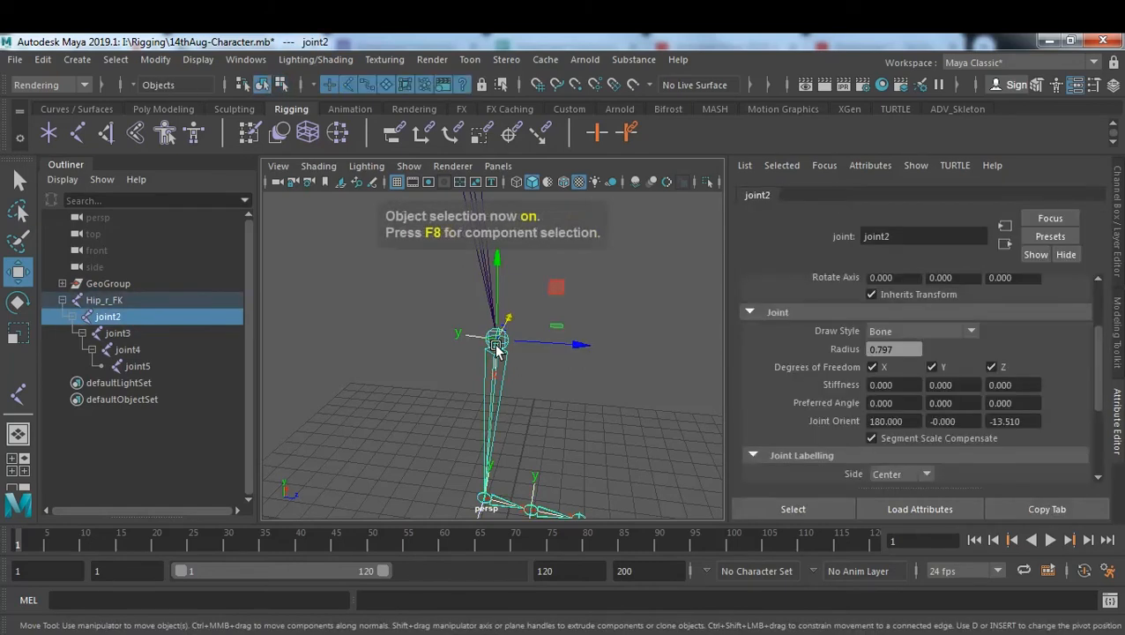
key(F8)
key(F8)
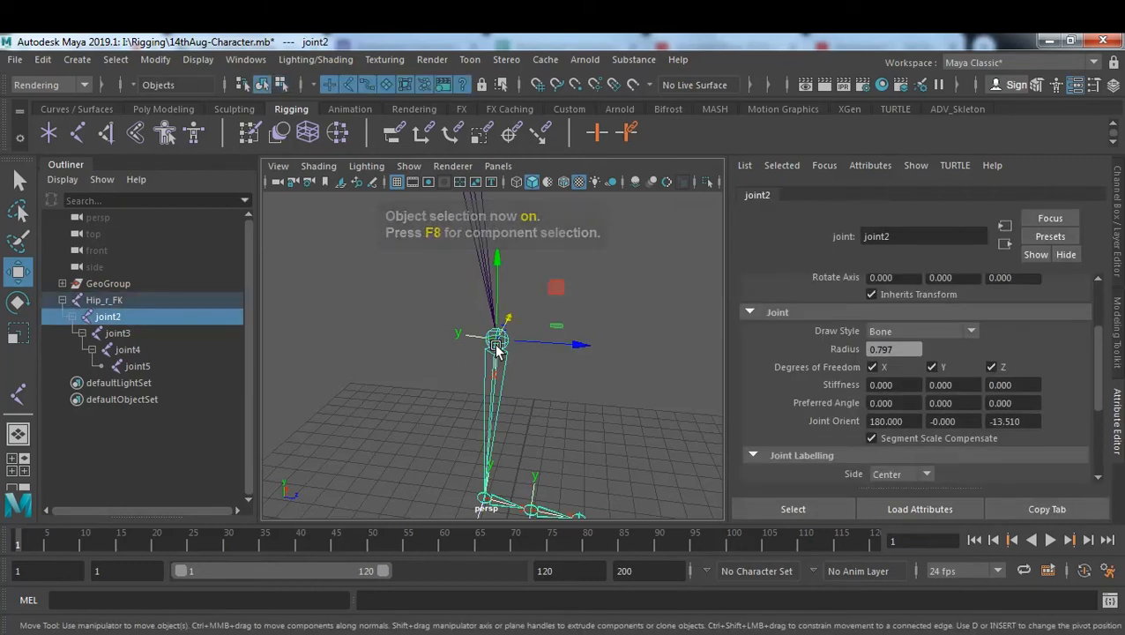
Switch to component selection, enable picking of miscellaneous components, and select the local rotation axis of the knee joint, joint2.
key(F8)
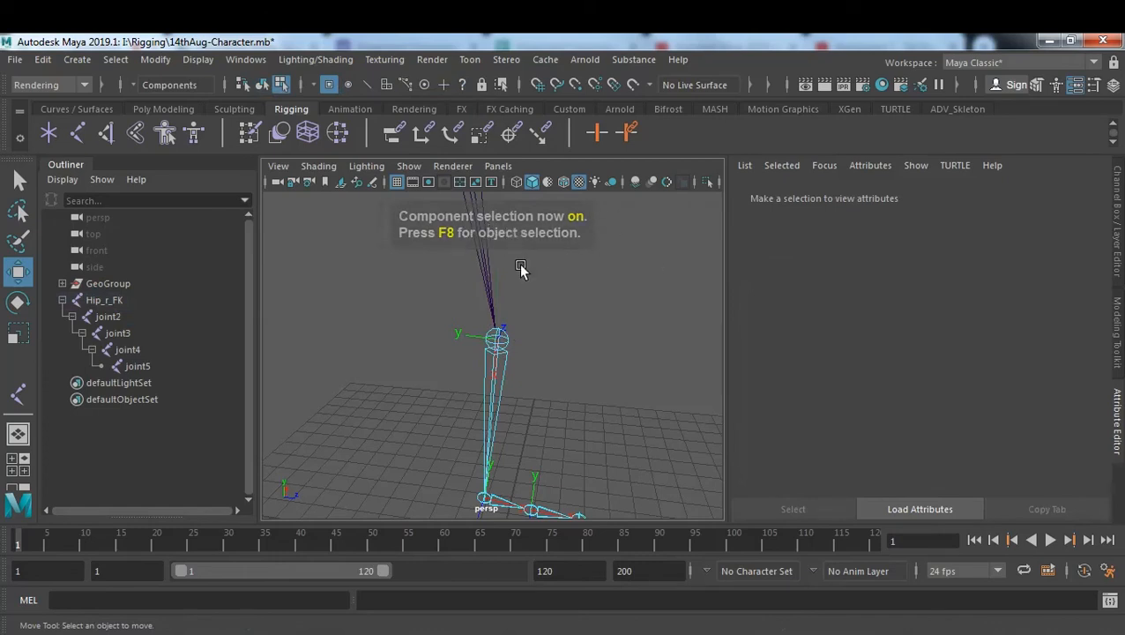
click(464, 82)
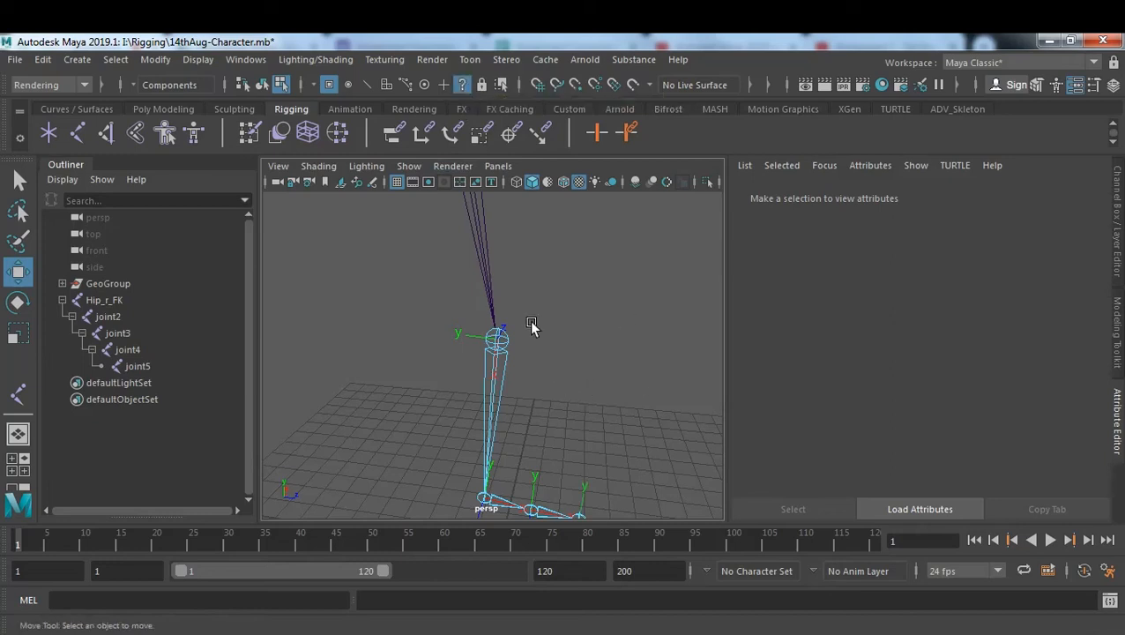
drag(539, 310, 462, 364)
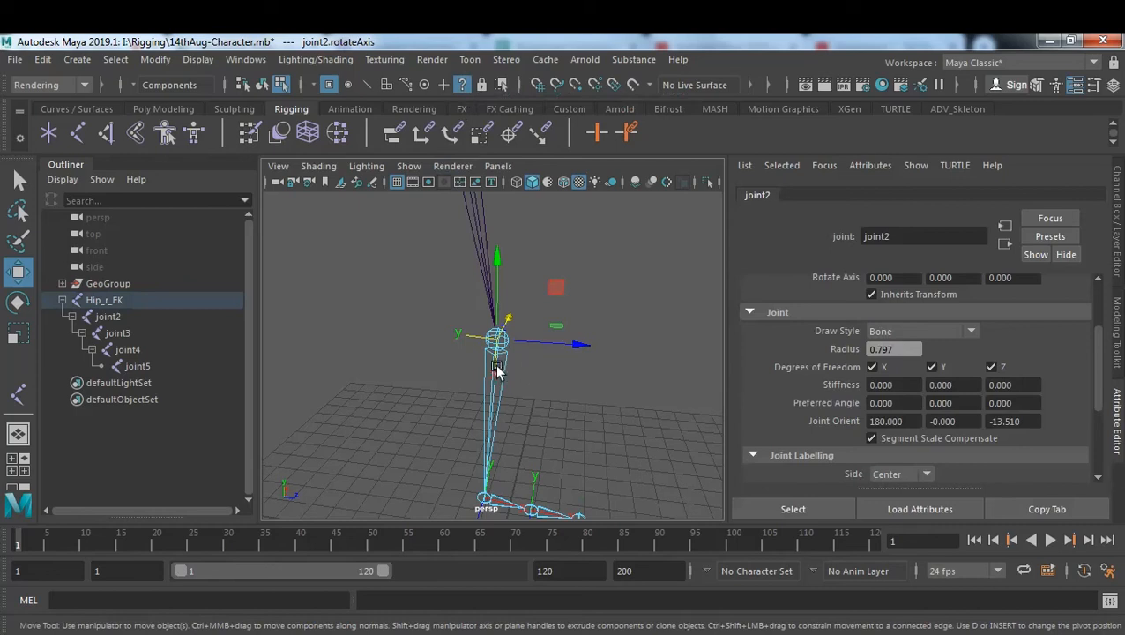
Examine the knee joint's local rotation axis against the axes of the hip and foot joints from several angles.
scroll(524, 374, up, 5)
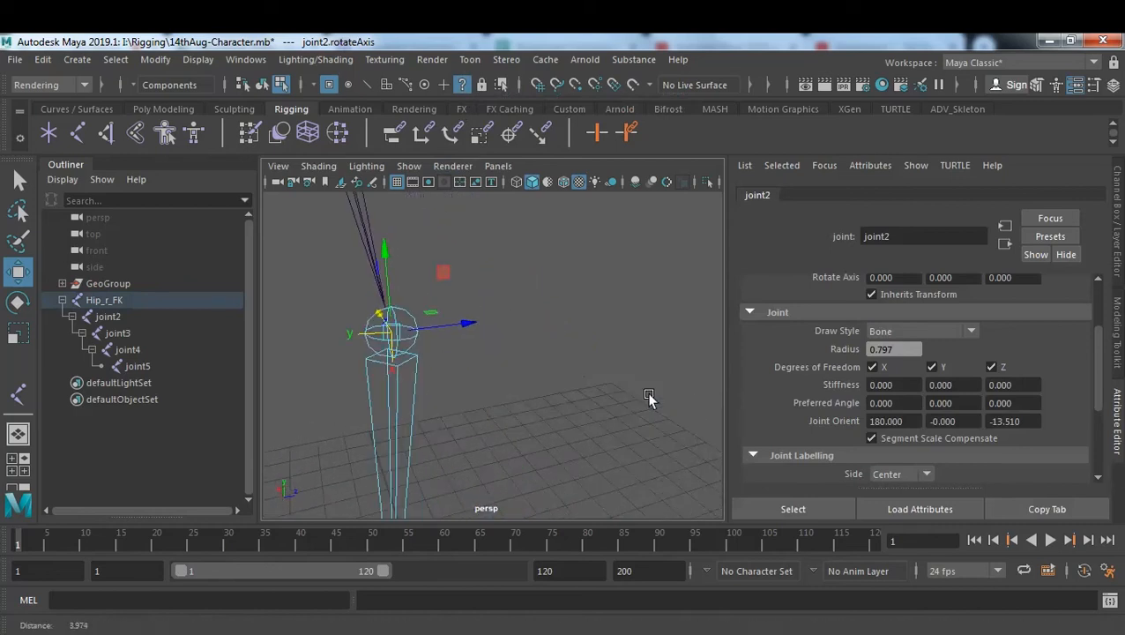
alt+drag(648, 398, 561, 354)
scroll(504, 351, down, 8)
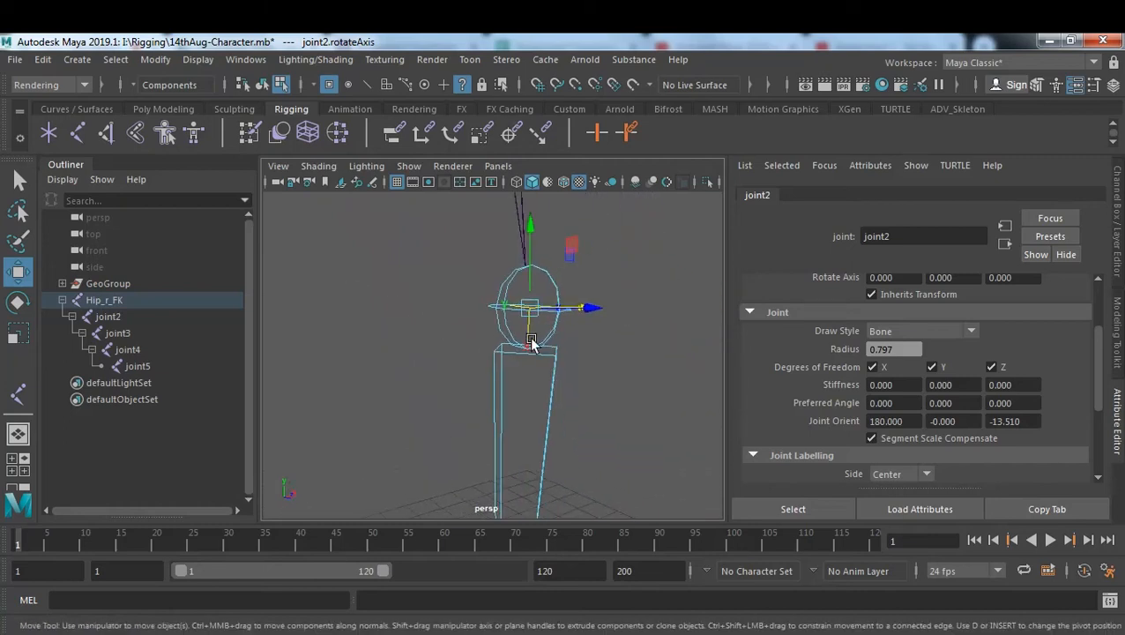
alt+middle_drag(582, 388, 552, 368)
alt+right_drag(552, 368, 613, 404)
alt+drag(612, 405, 596, 391)
alt+middle_drag(596, 391, 627, 429)
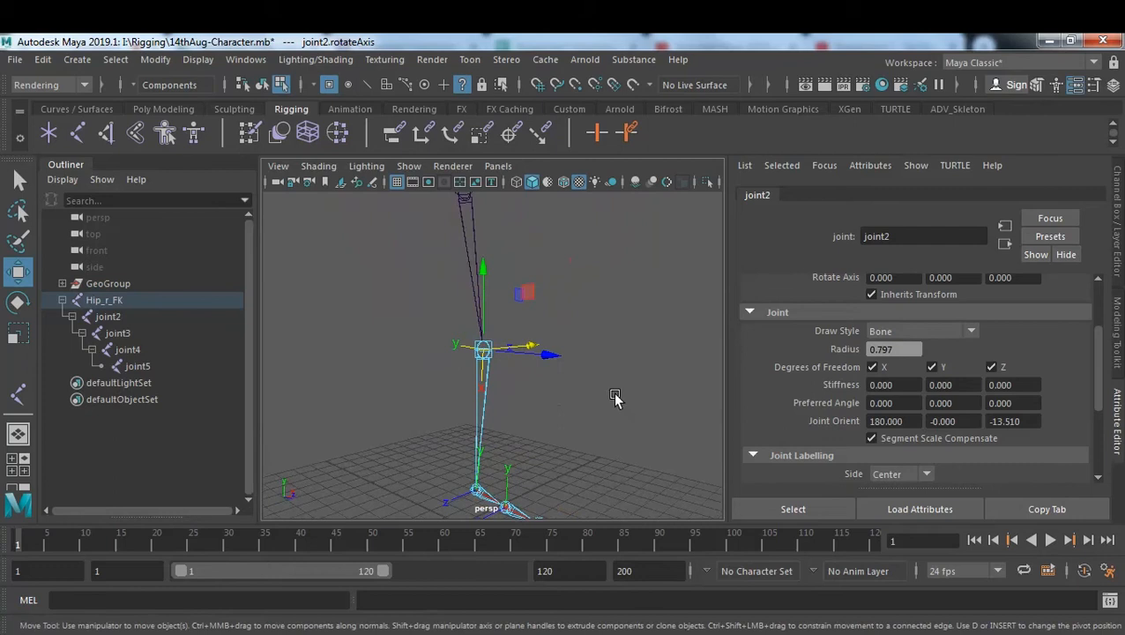
alt+right_drag(627, 430, 593, 379)
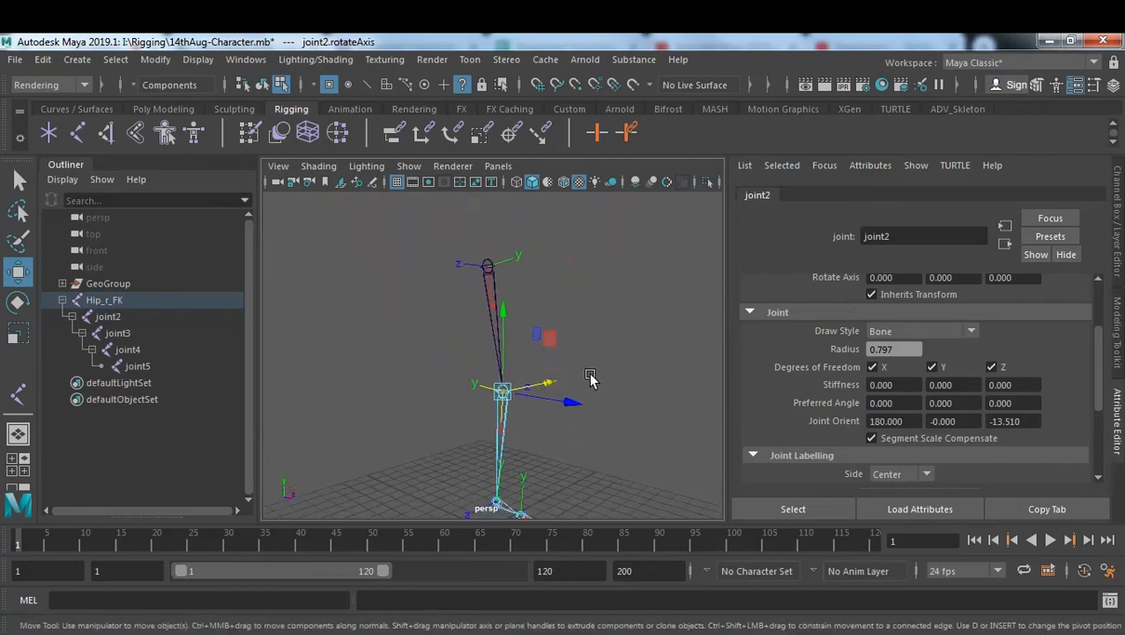
alt+drag(592, 379, 565, 389)
alt+middle_drag(597, 402, 597, 397)
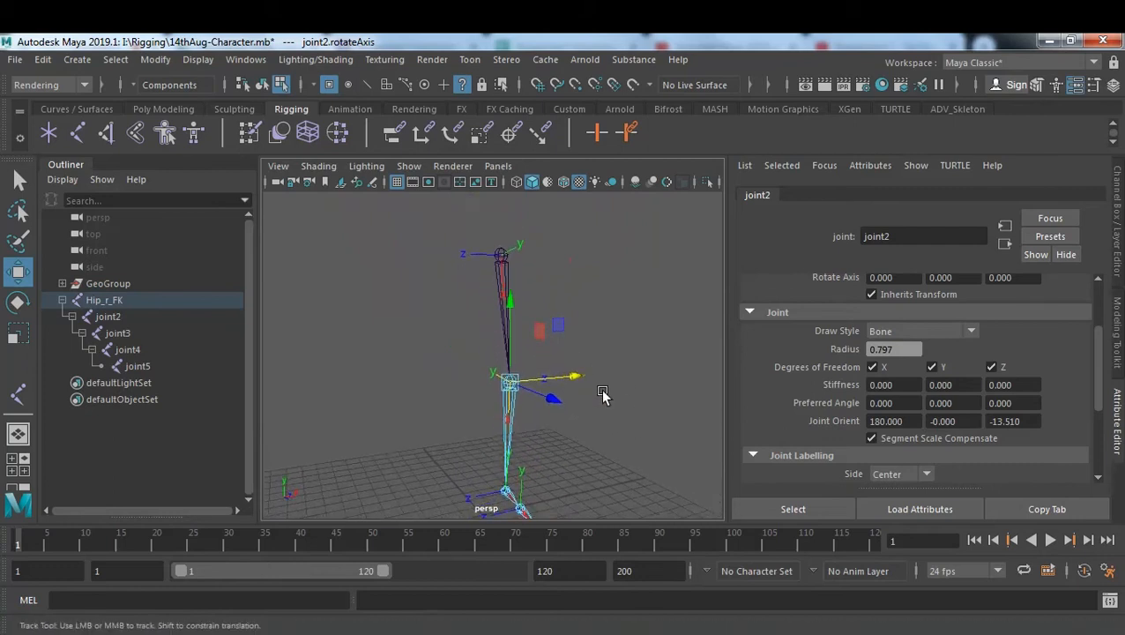
alt+drag(603, 394, 535, 434)
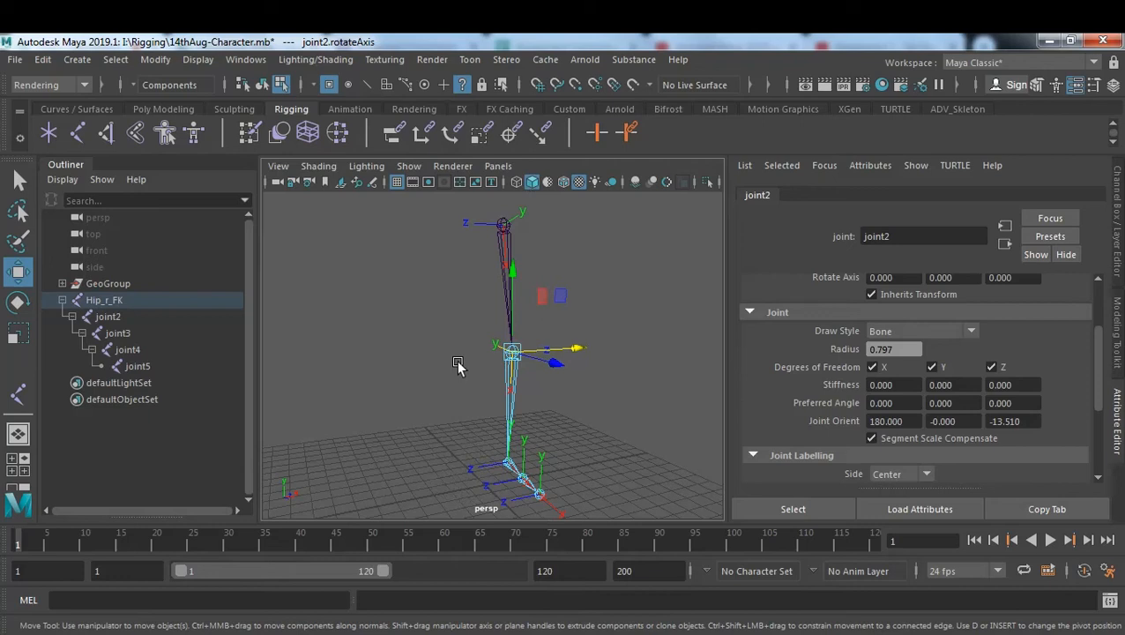
alt+right_drag(565, 422, 674, 433)
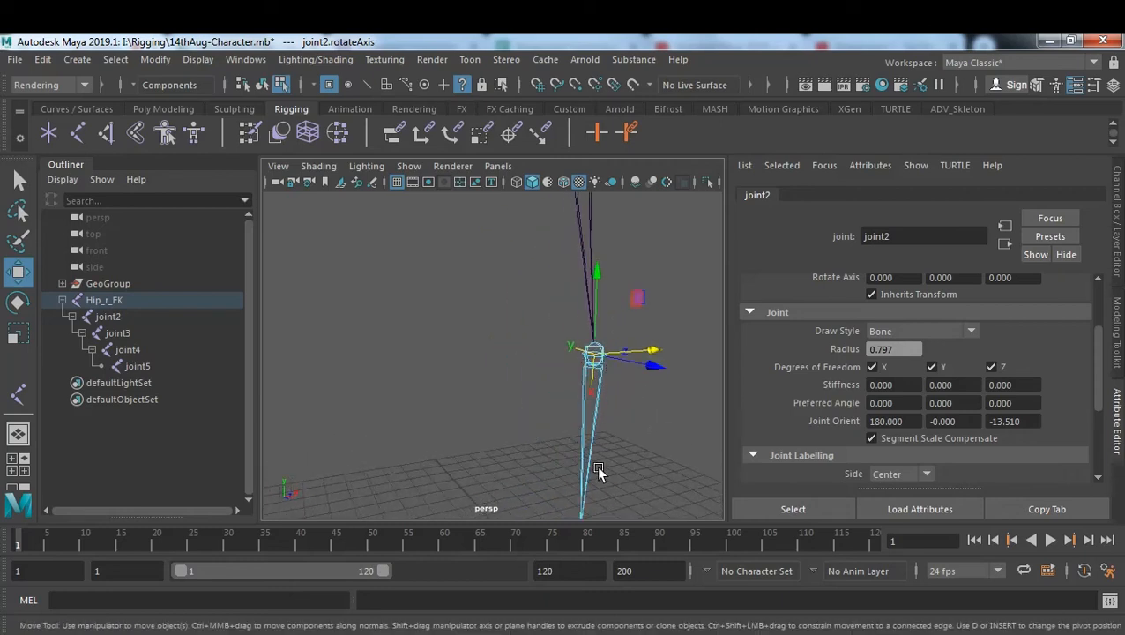
alt+drag(639, 455, 604, 412)
Try rotating the knee joint's local axis with the Rotate tool and undo the trial rotations.
key(e)
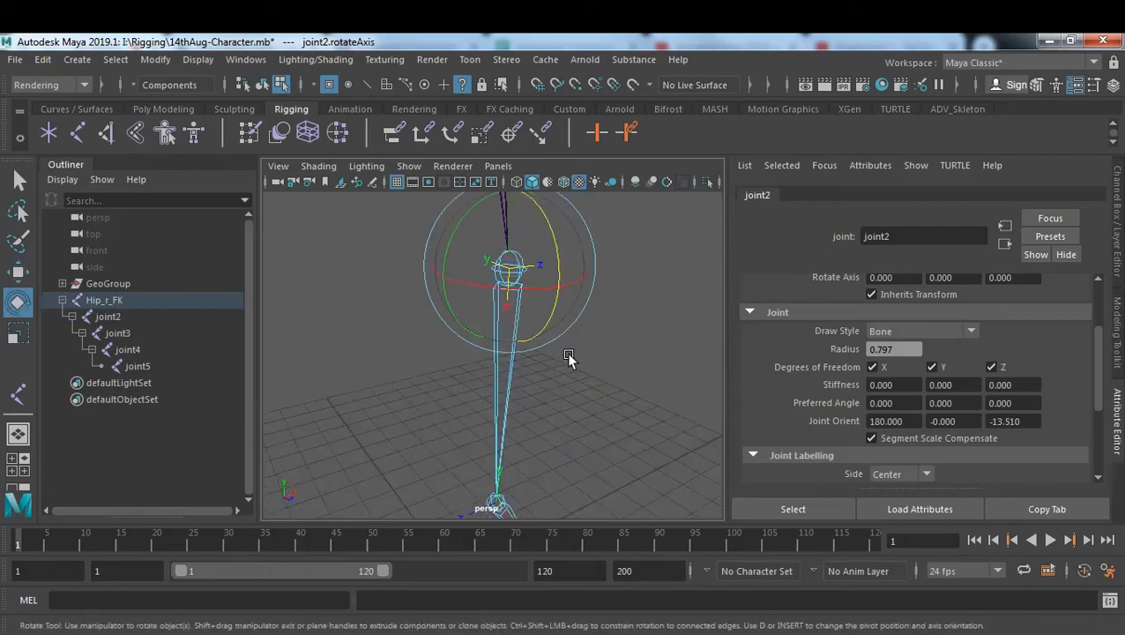
drag(466, 287, 422, 299)
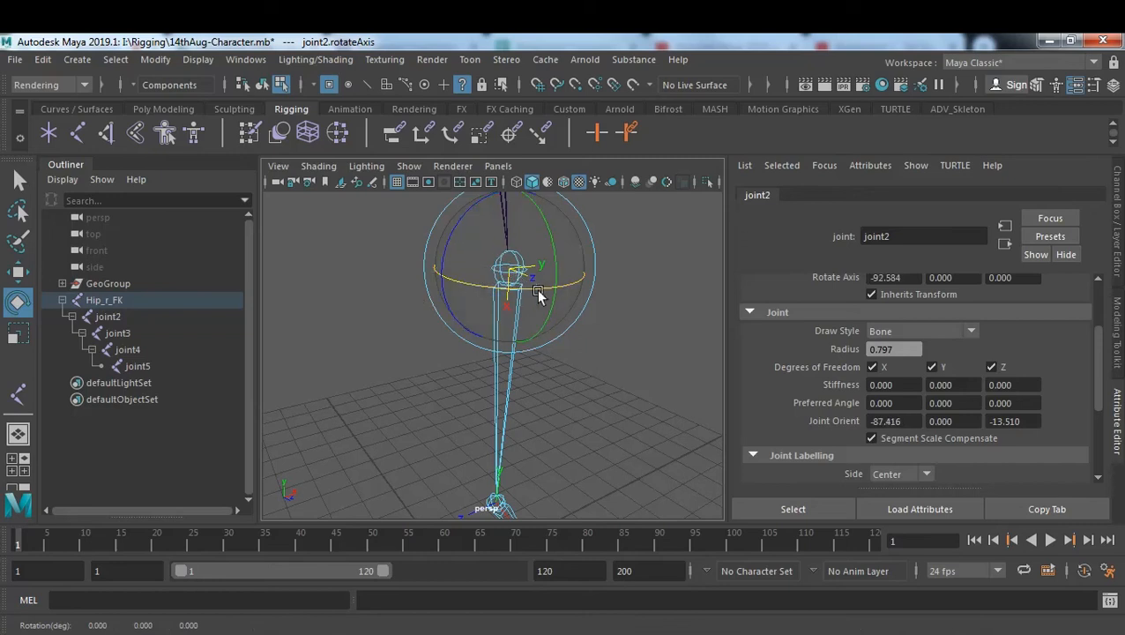
drag(555, 288, 427, 305)
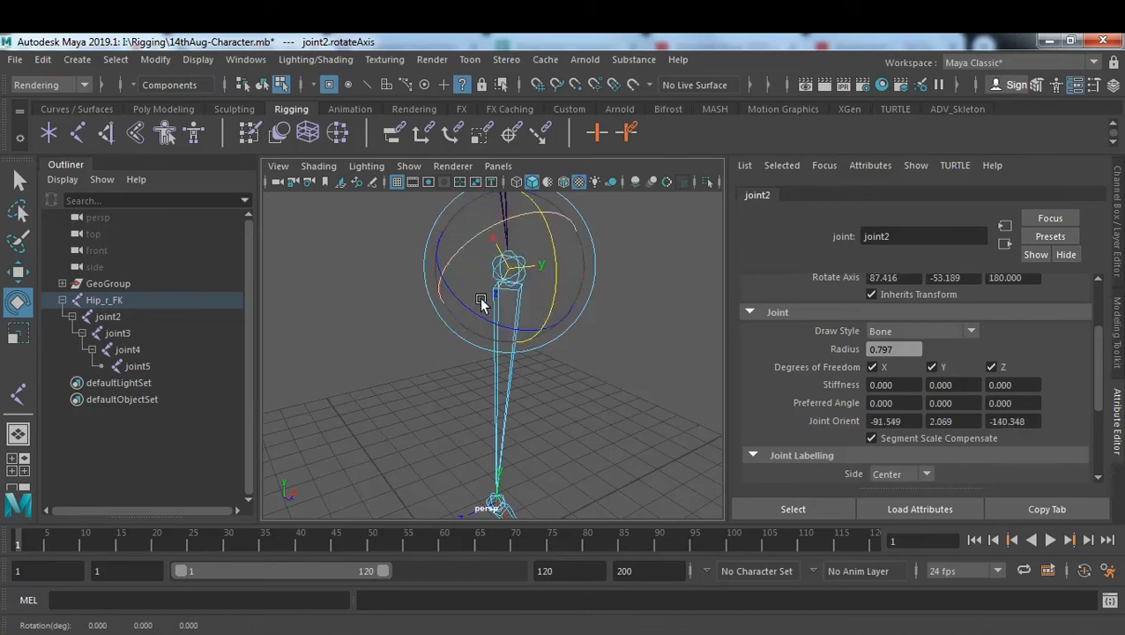
key(ctrl+z)
mouse_move(577, 291)
mouse_down()
mouse_move(529, 287)
mouse_move(510, 301)
mouse_move(547, 284)
mouse_move(559, 291)
mouse_up()
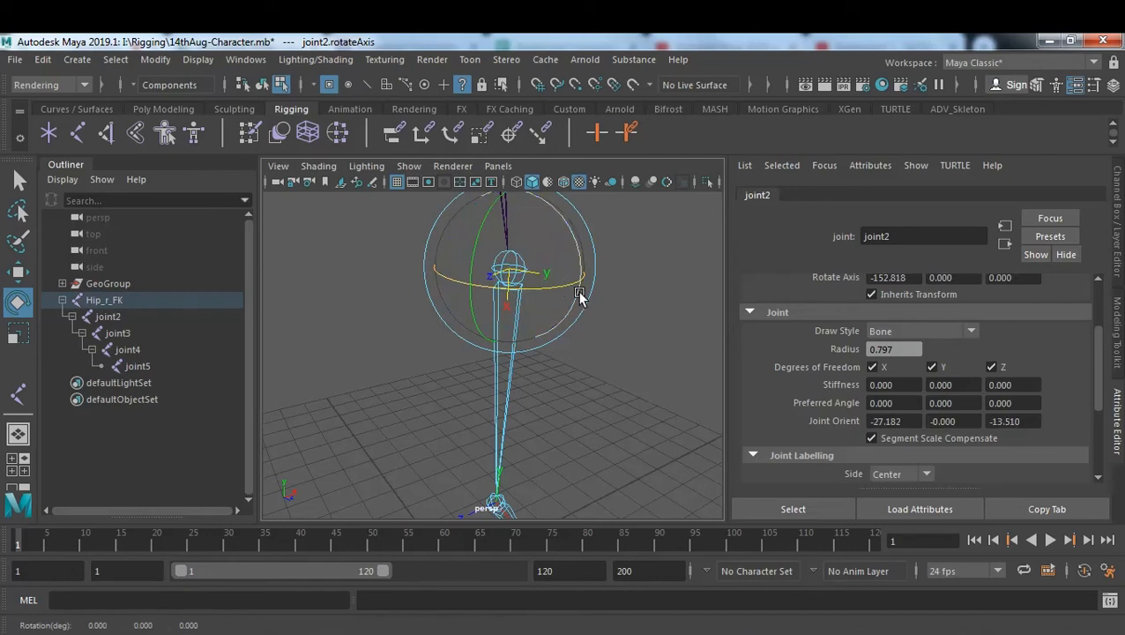
key(ctrl+z)
key(ctrl+z)
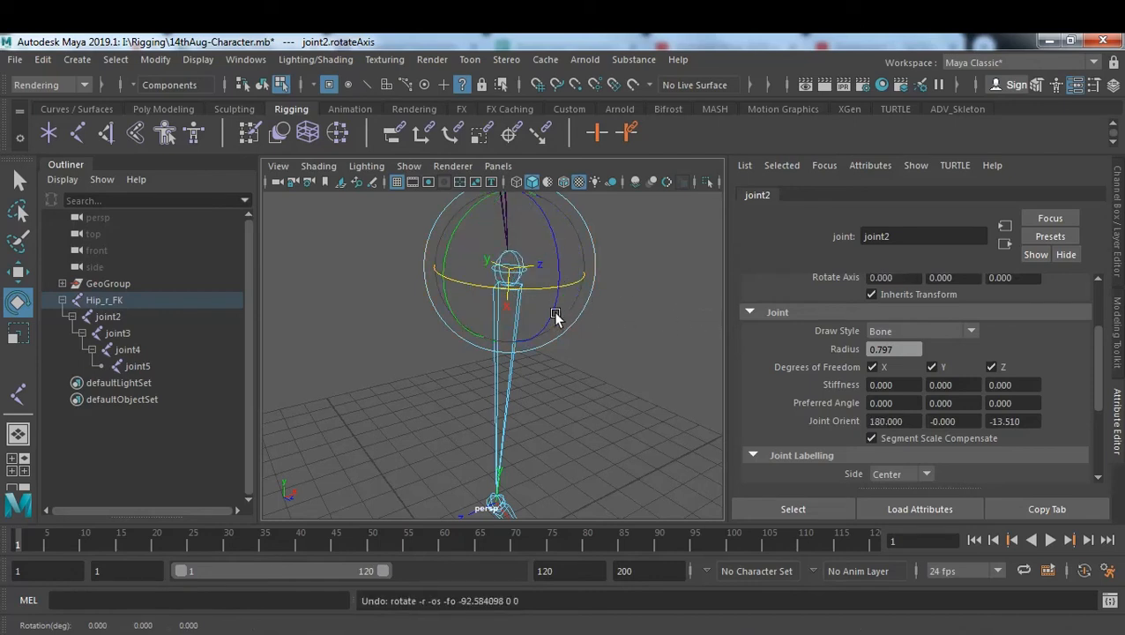
Rotate the knee joint's local axis about -175° around X to match the other leg joints, and return to object selection with nothing selected.
drag(547, 294, 512, 334)
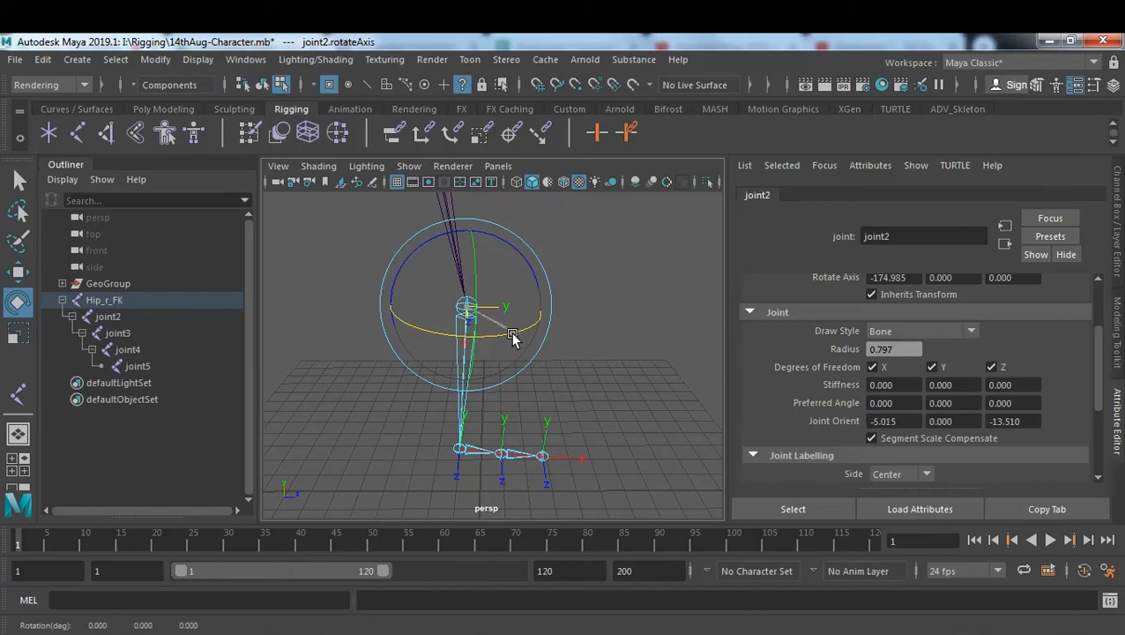
alt+drag(601, 366, 489, 358)
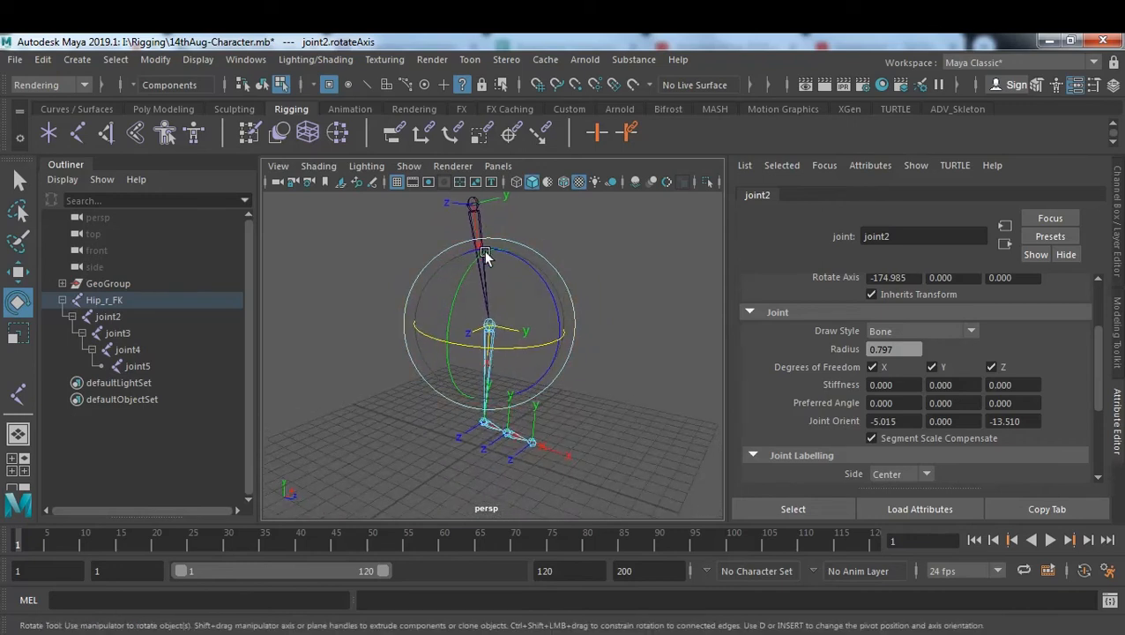
click(655, 383)
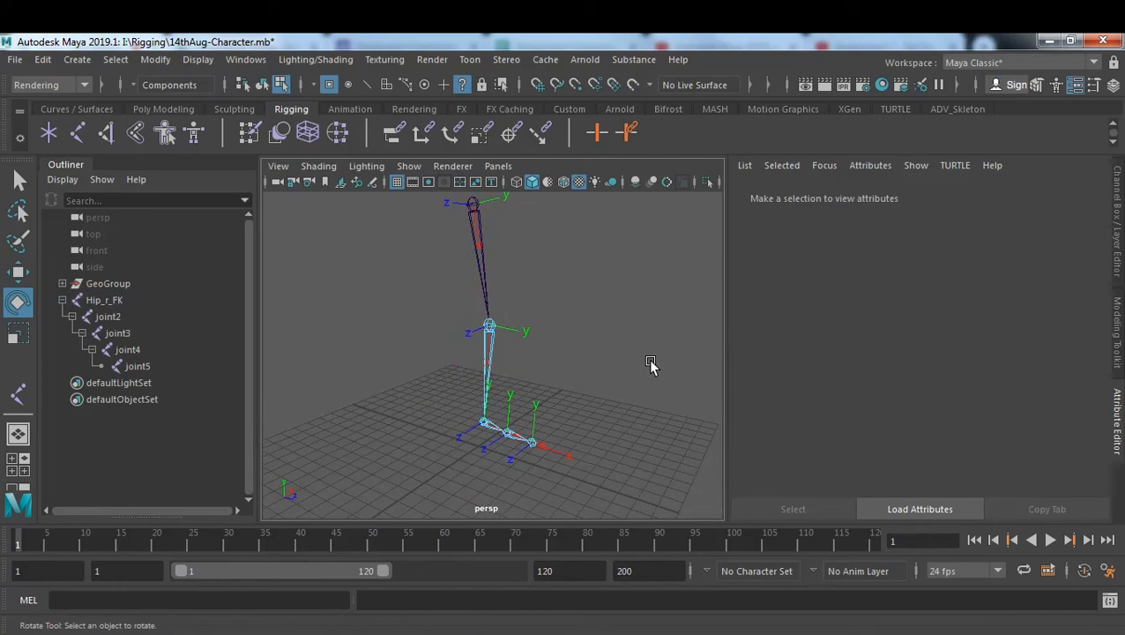
key(F8)
click(649, 364)
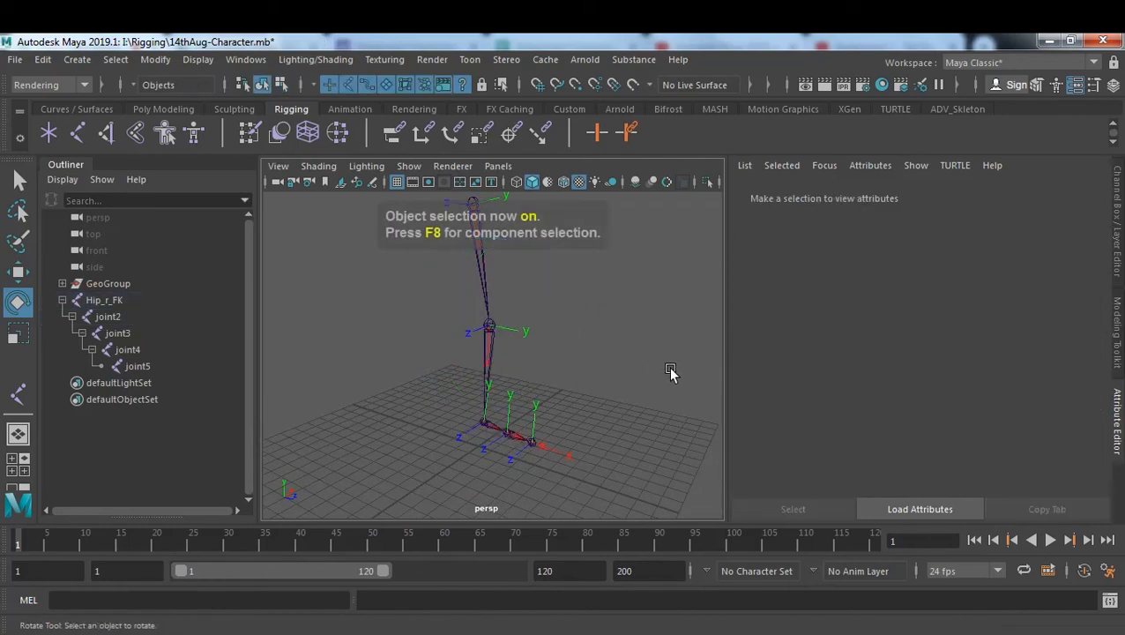
alt+middle_drag(644, 327, 645, 389)
alt+drag(644, 392, 369, 379)
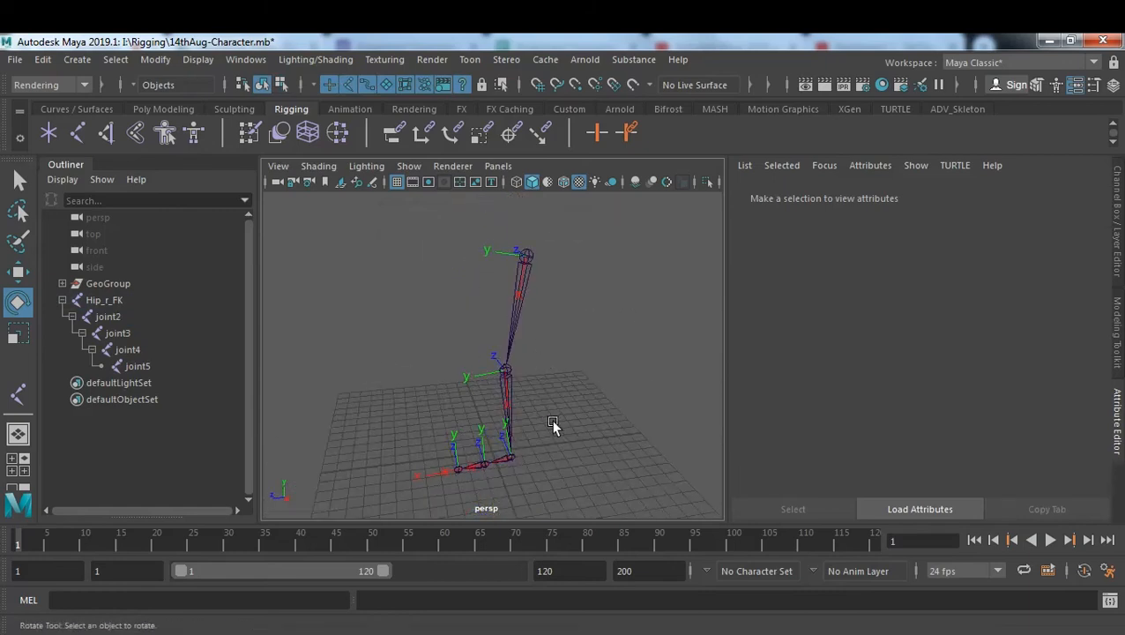
Duplicate the Hip_r_FK joint chain and rename the copy Hip_r_IK.
click(113, 301)
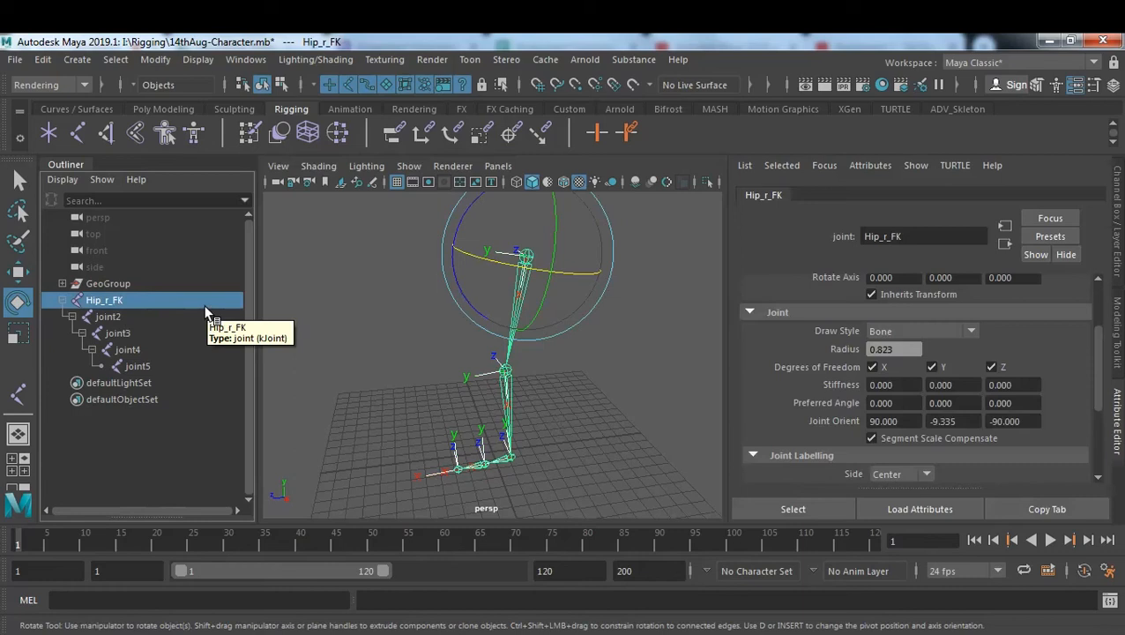
key(ctrl+d)
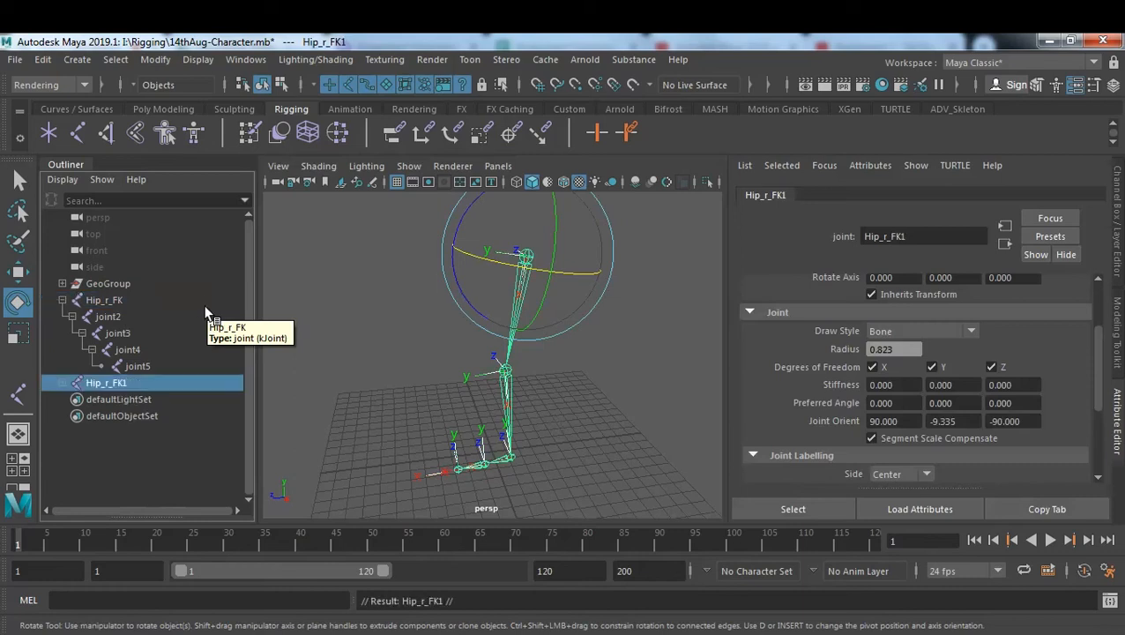
double_click(124, 384)
drag(113, 384, 168, 381)
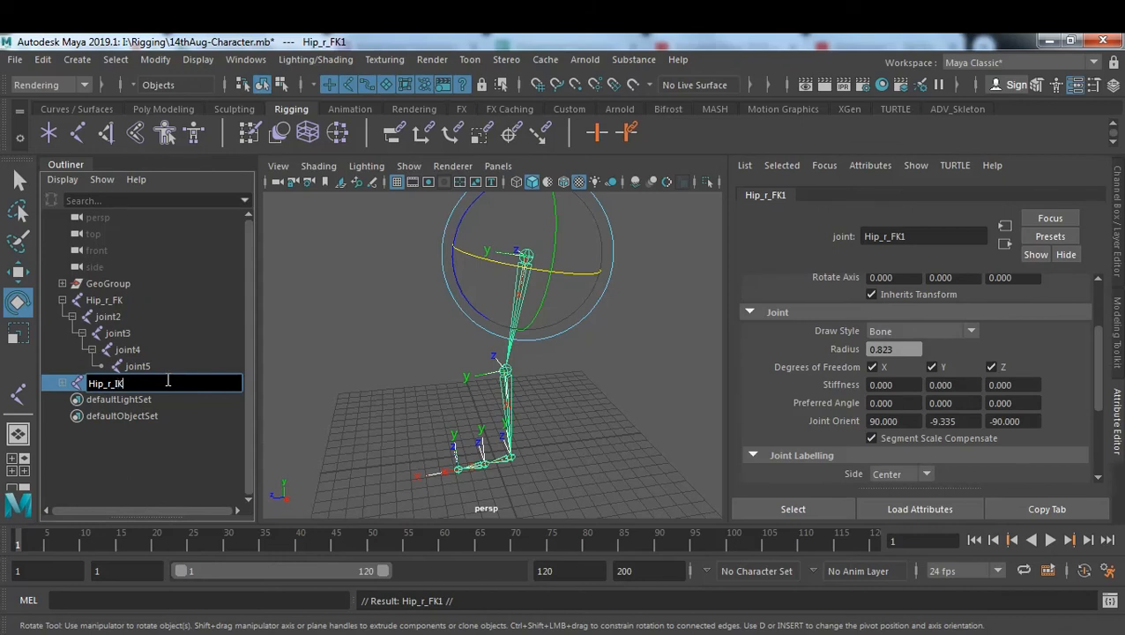
key(Return)
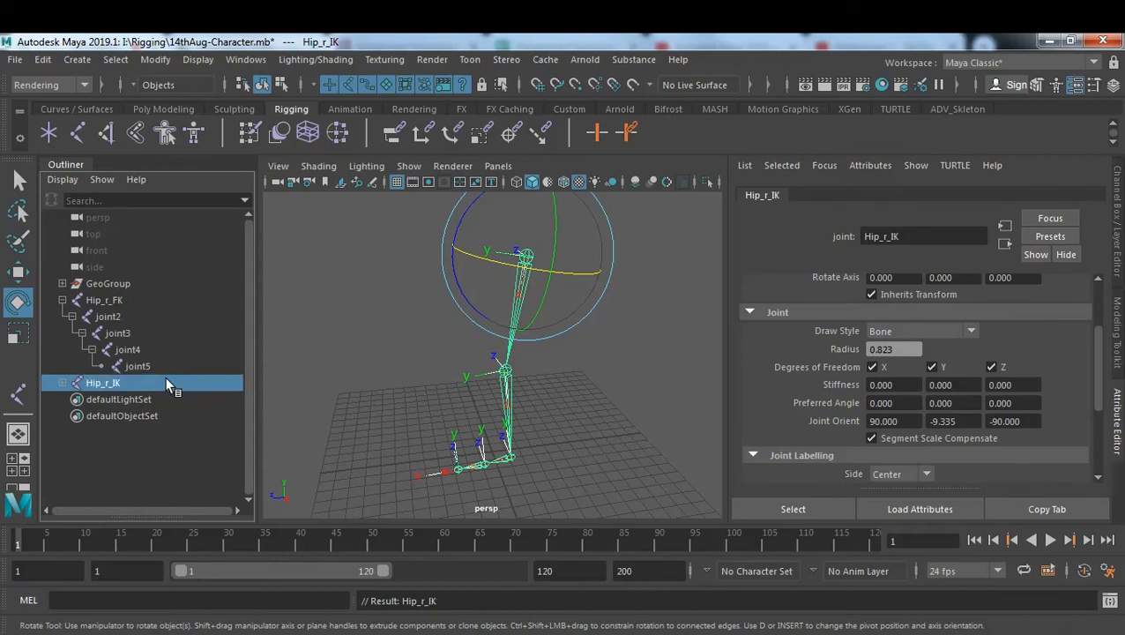
Hide the original Hip_r_FK chain and select the Hip_r_IK chain.
click(113, 301)
key(ctrl+h)
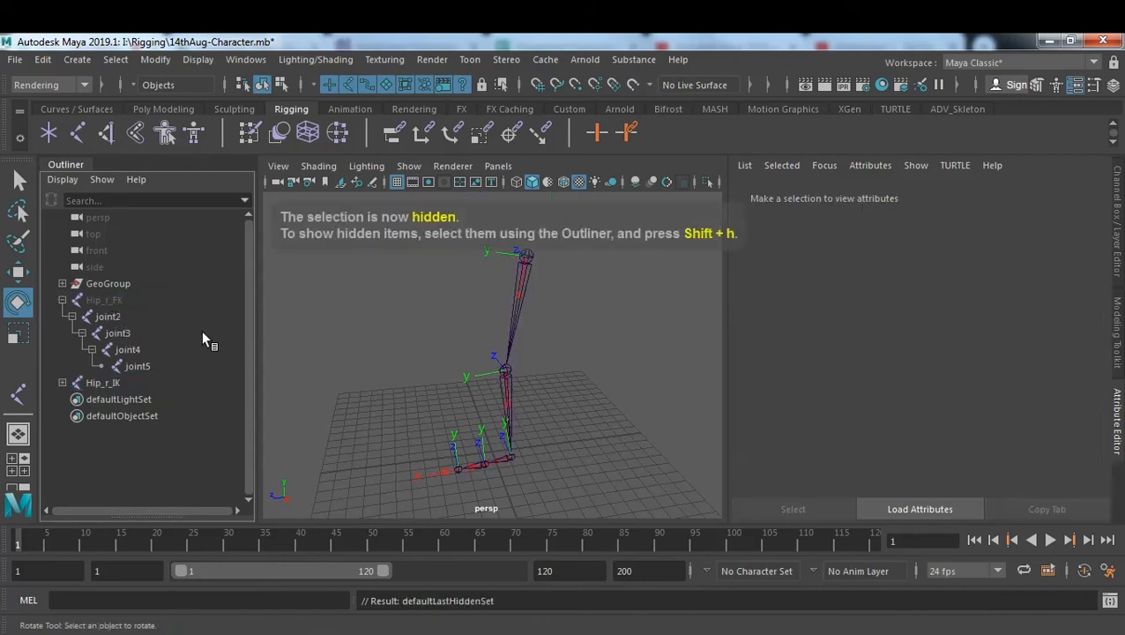
click(104, 384)
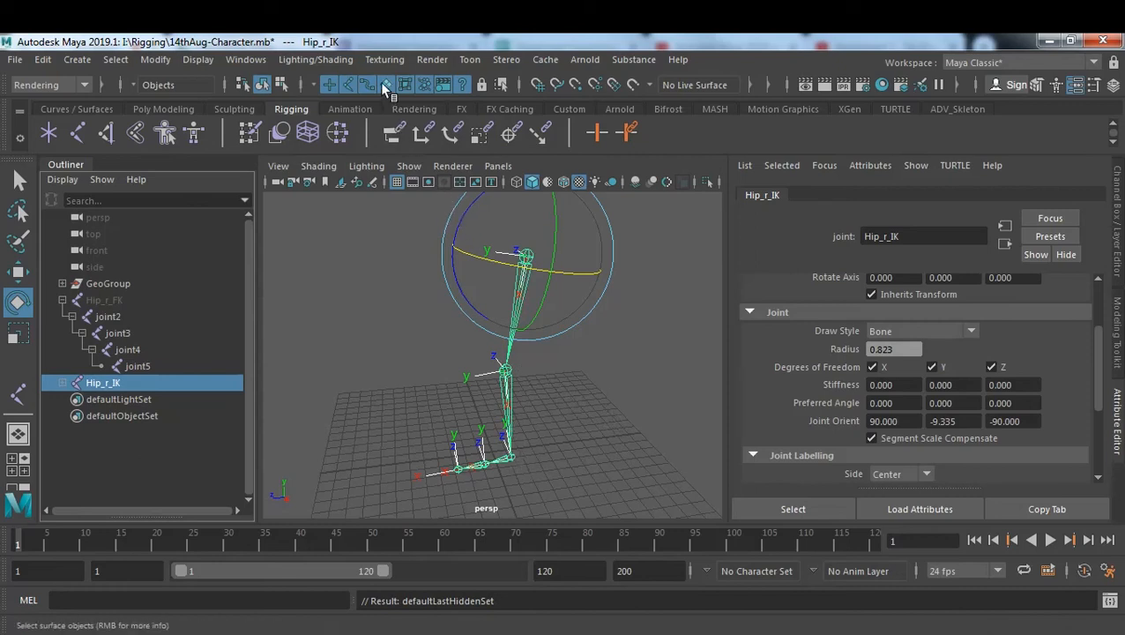
Switch to the Rigging menu set and start the IK Handle tool with reset settings and the Rotate-Plane Solver.
click(36, 84)
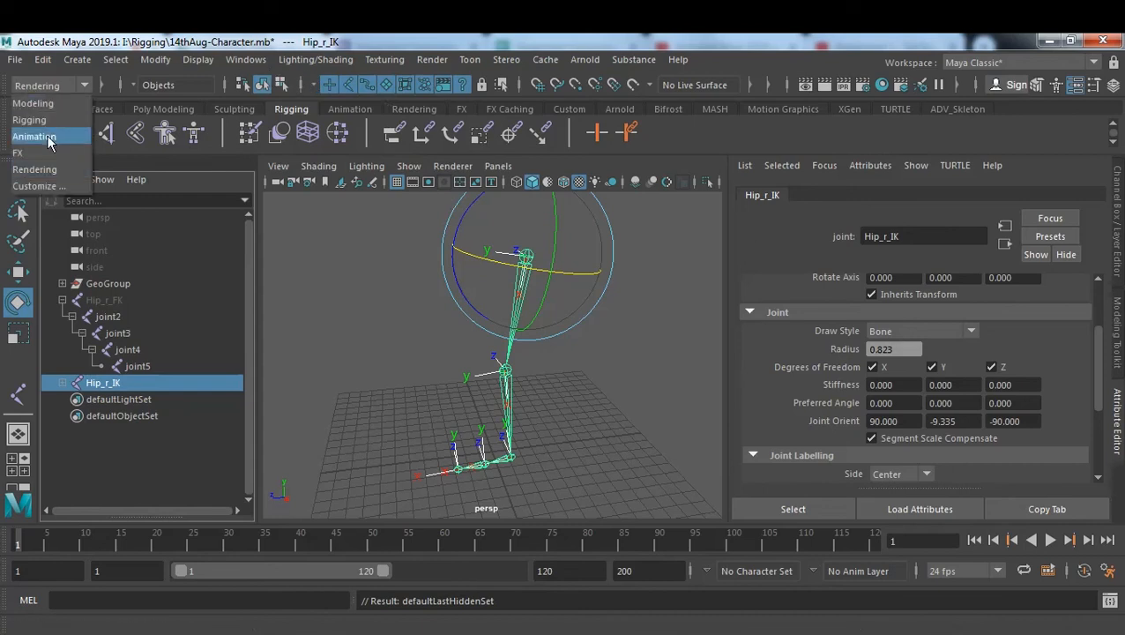
click(40, 120)
click(300, 61)
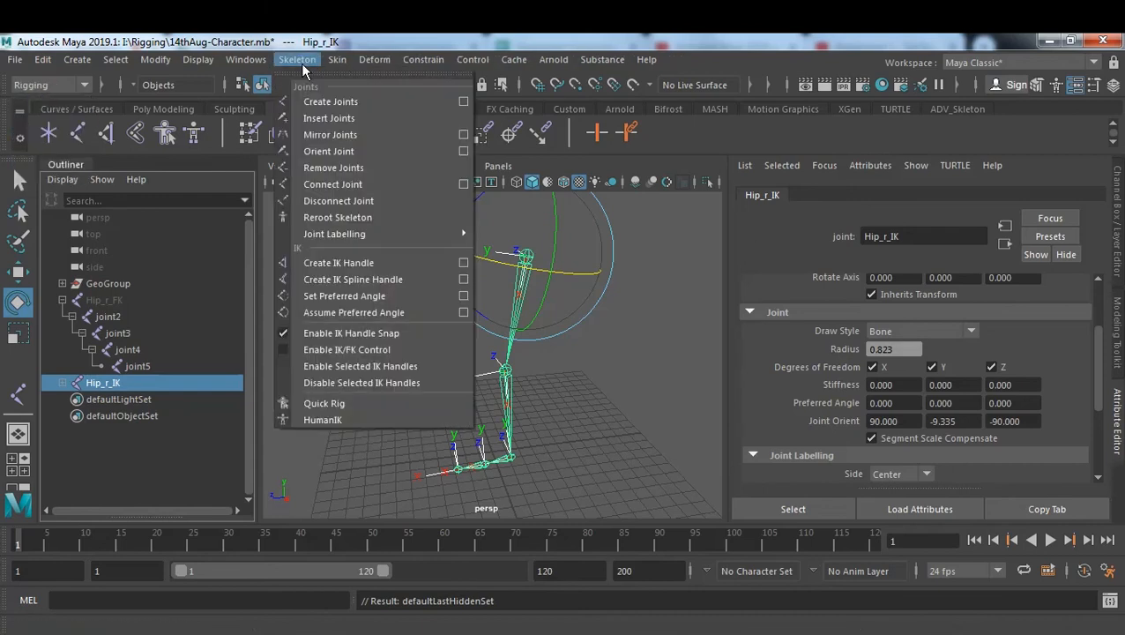
click(463, 263)
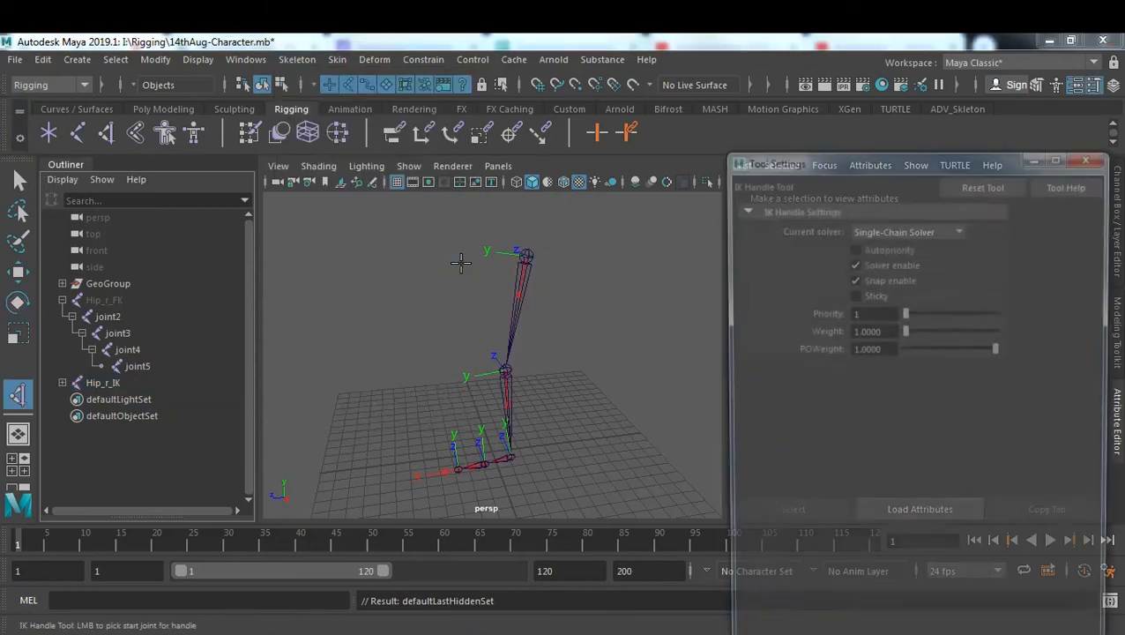
click(984, 184)
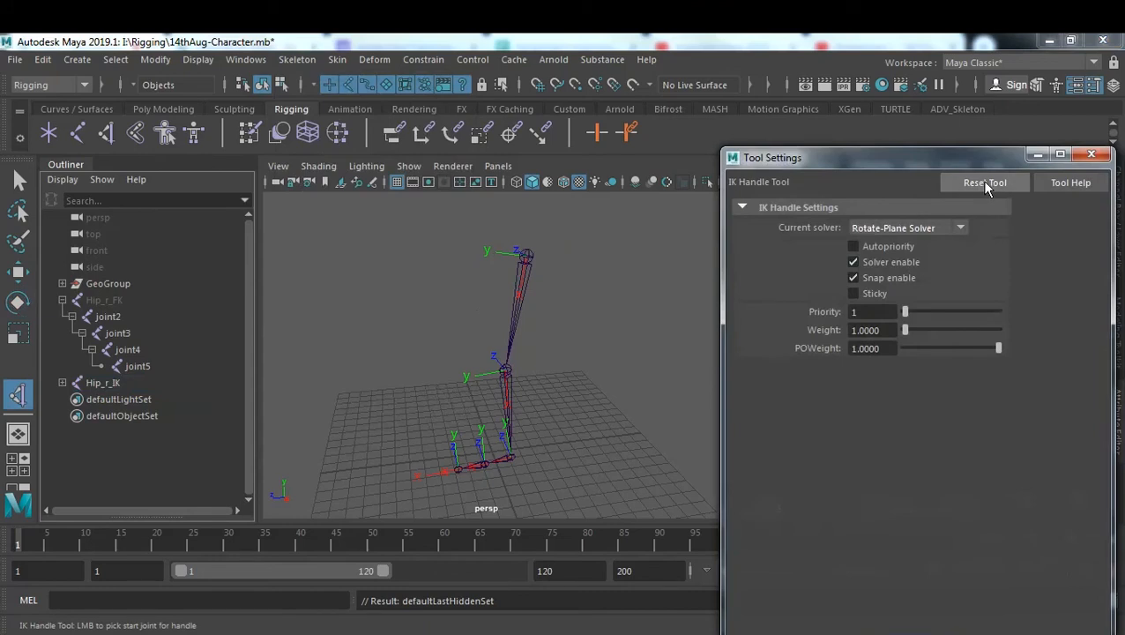
click(894, 227)
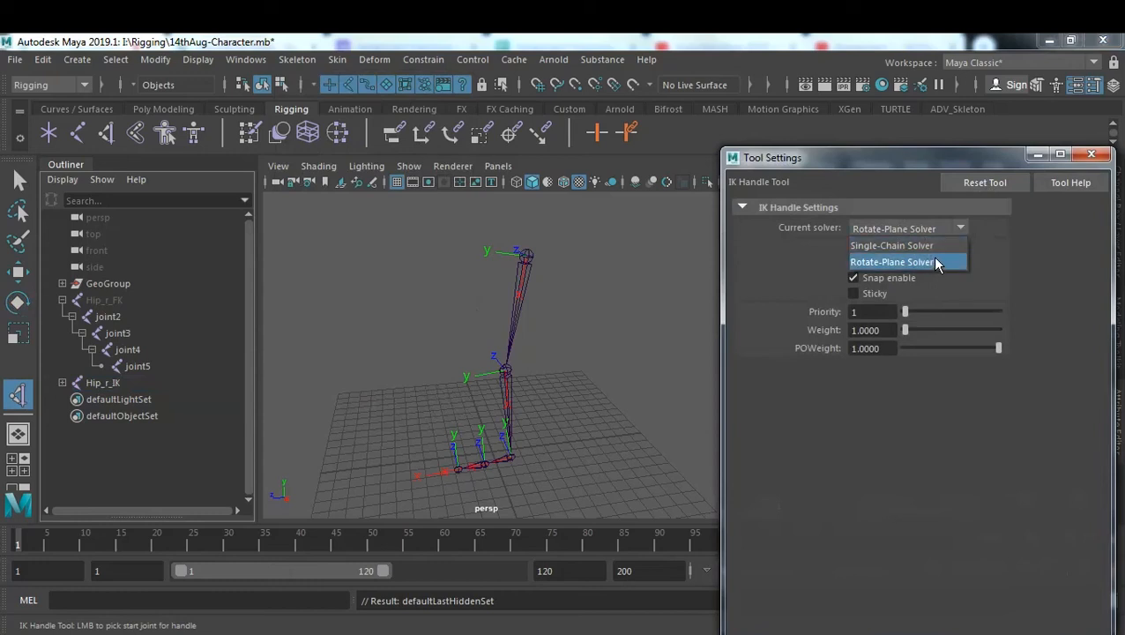
click(938, 262)
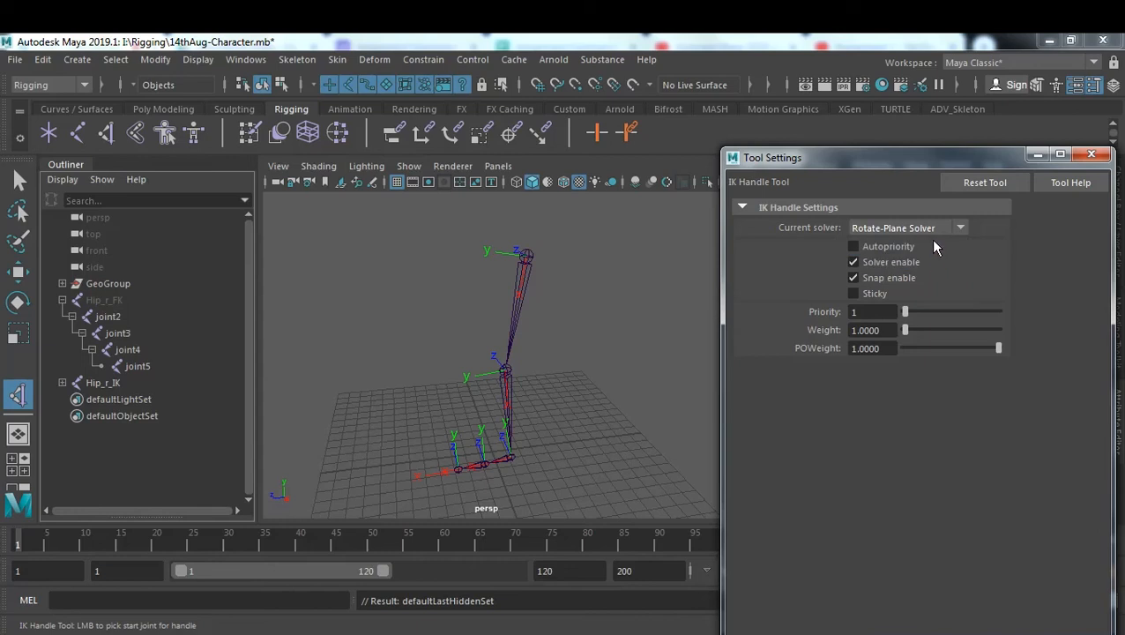
Create a Rotate-Plane Solver IK handle from the hip joint to the ankle joint of Hip_r_IK and clear the selection.
click(526, 254)
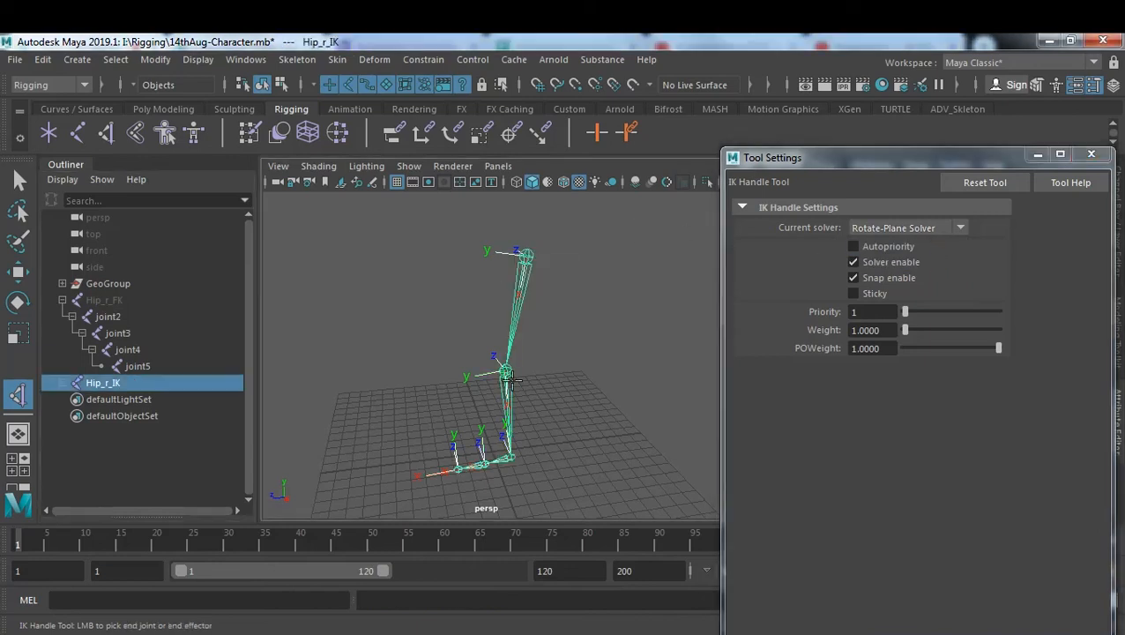
click(511, 457)
key(e)
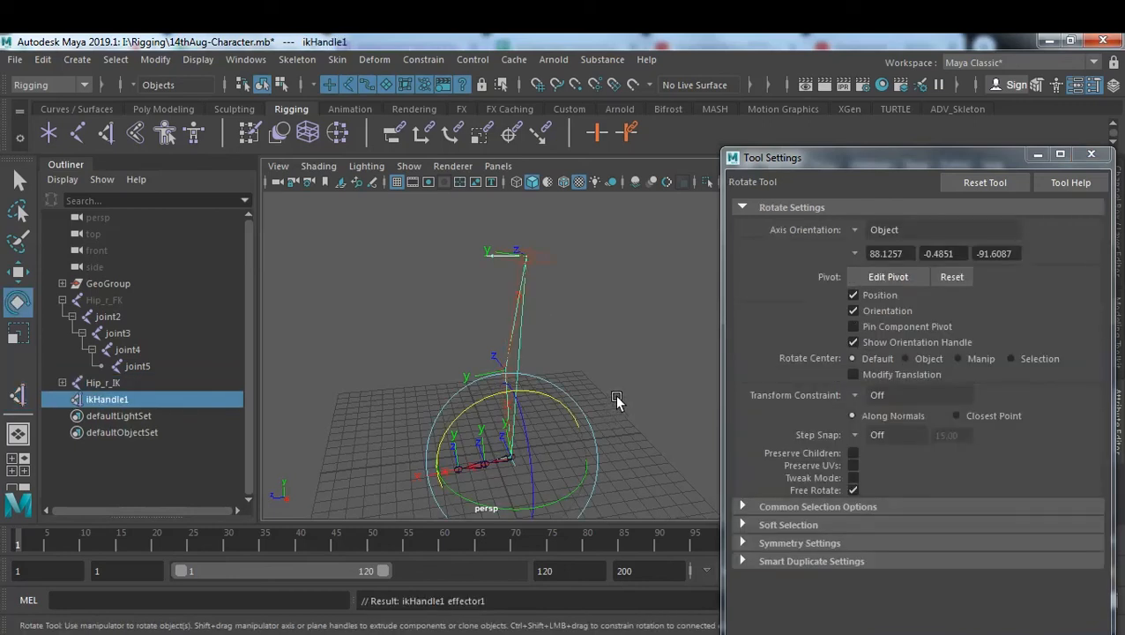
click(638, 375)
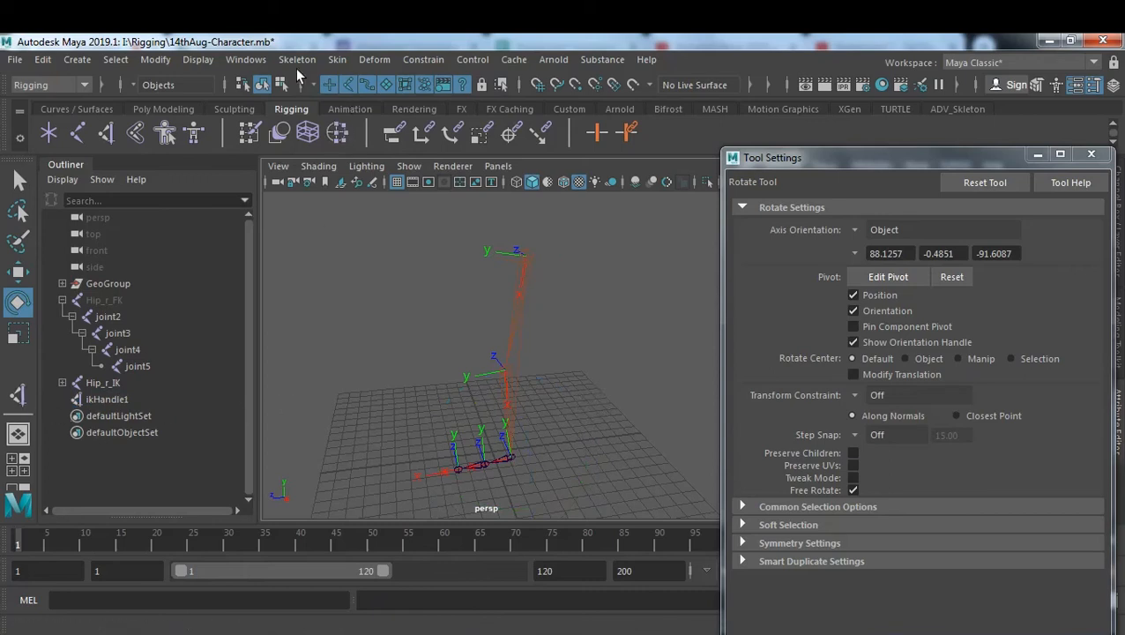
Create a second IK handle from the ankle joint to the ball joint using the Single-Chain Solver.
click(297, 60)
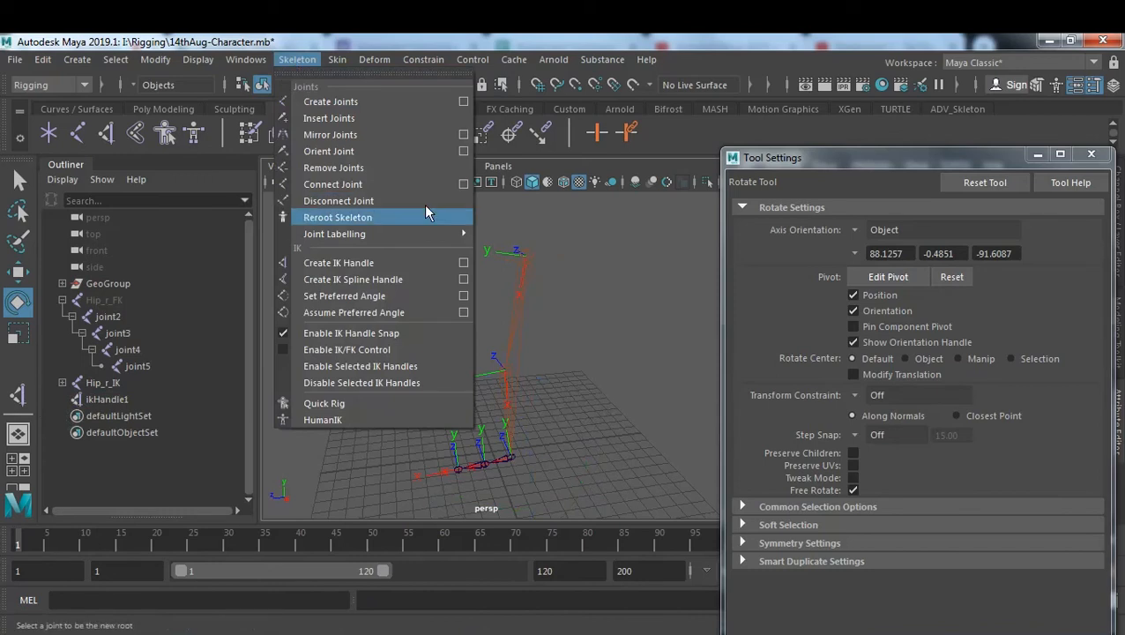
click(463, 262)
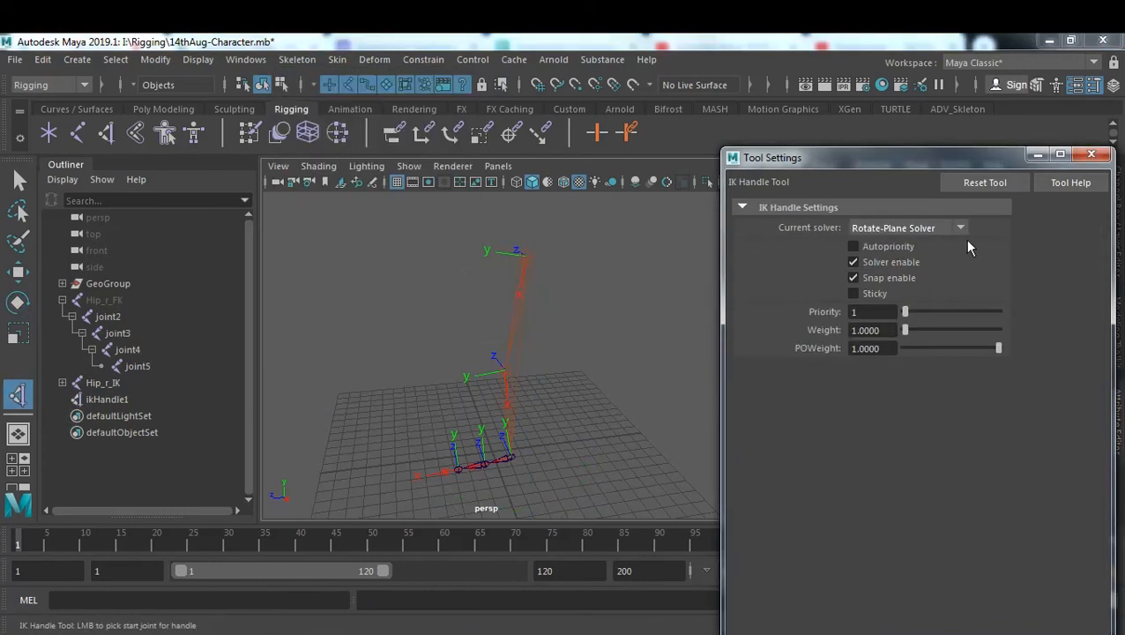
click(926, 229)
click(919, 248)
click(514, 457)
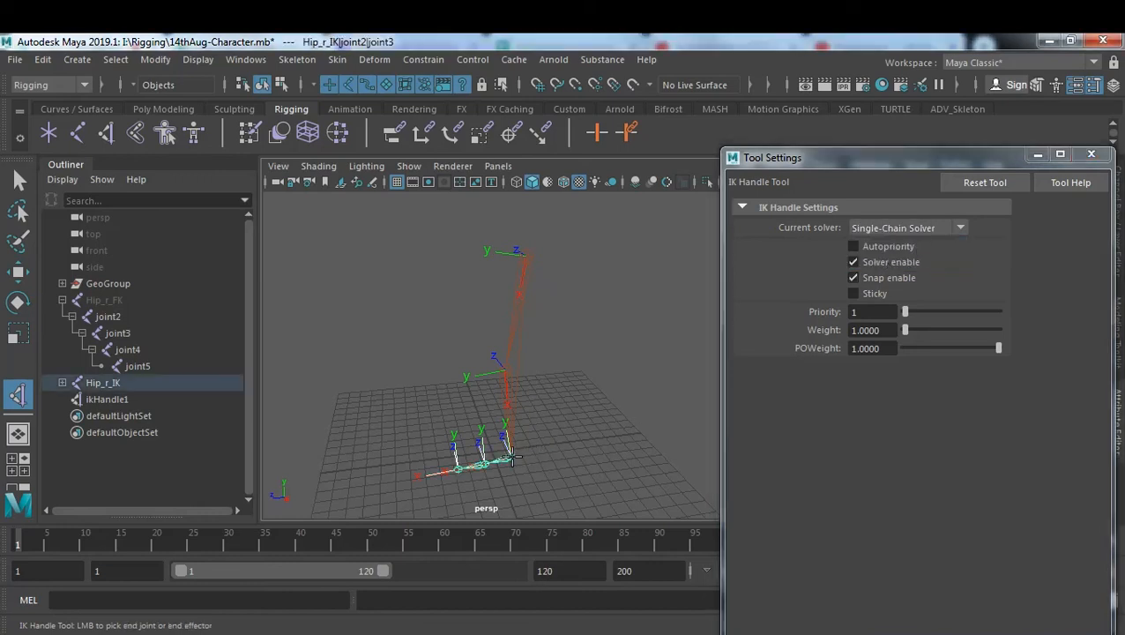
click(485, 465)
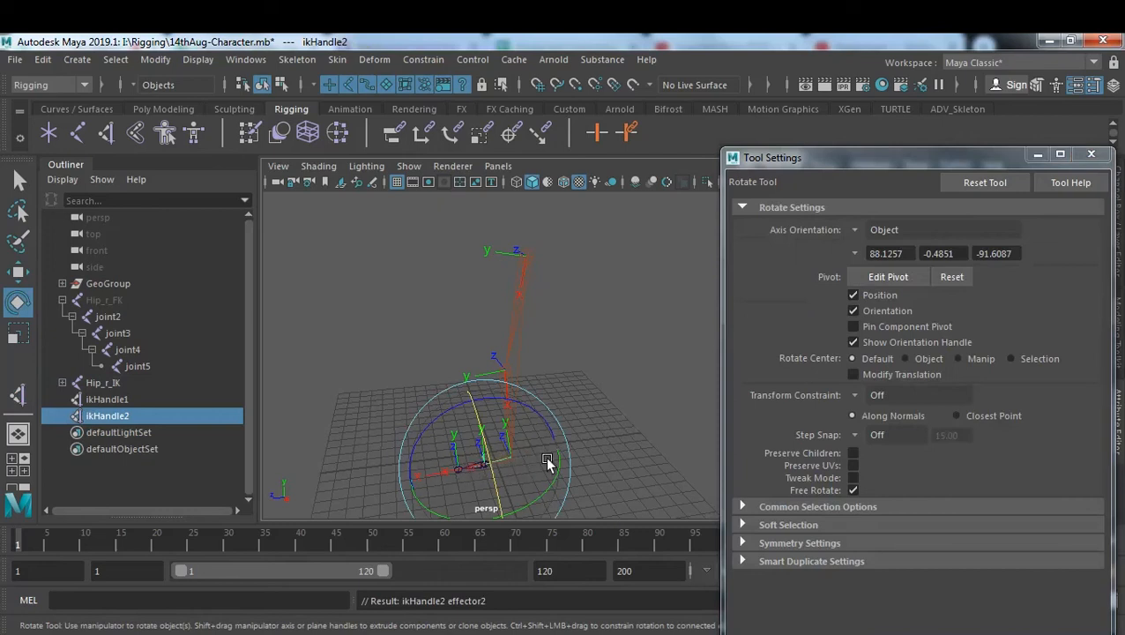
Create a third Single-Chain Solver IK handle from the ball joint to the toe joint and clear the selection.
click(19, 396)
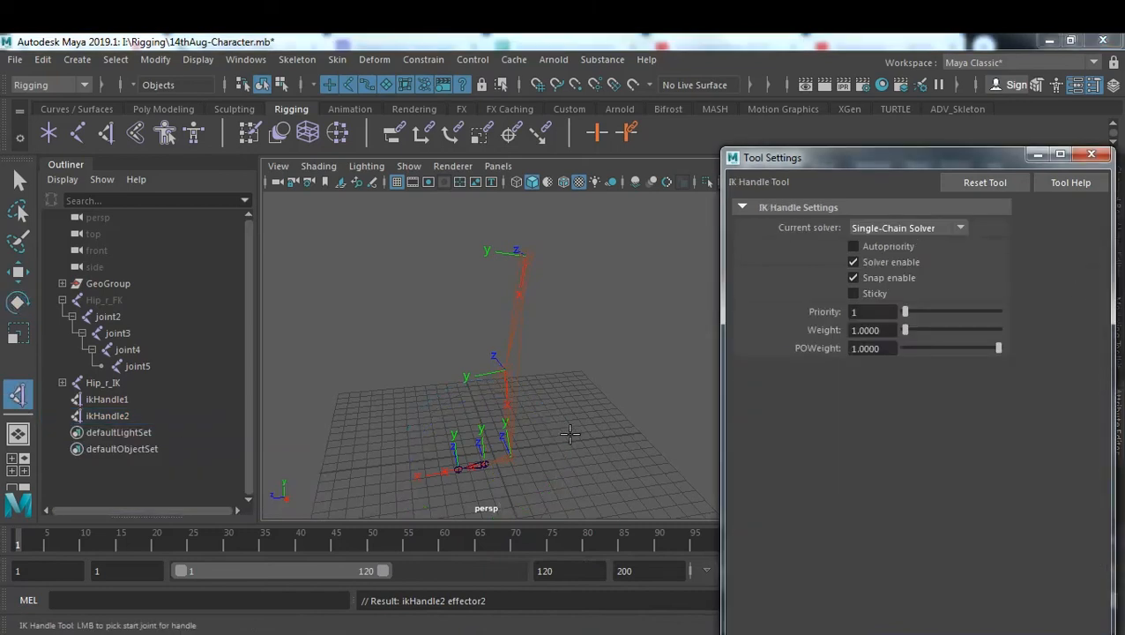
click(483, 464)
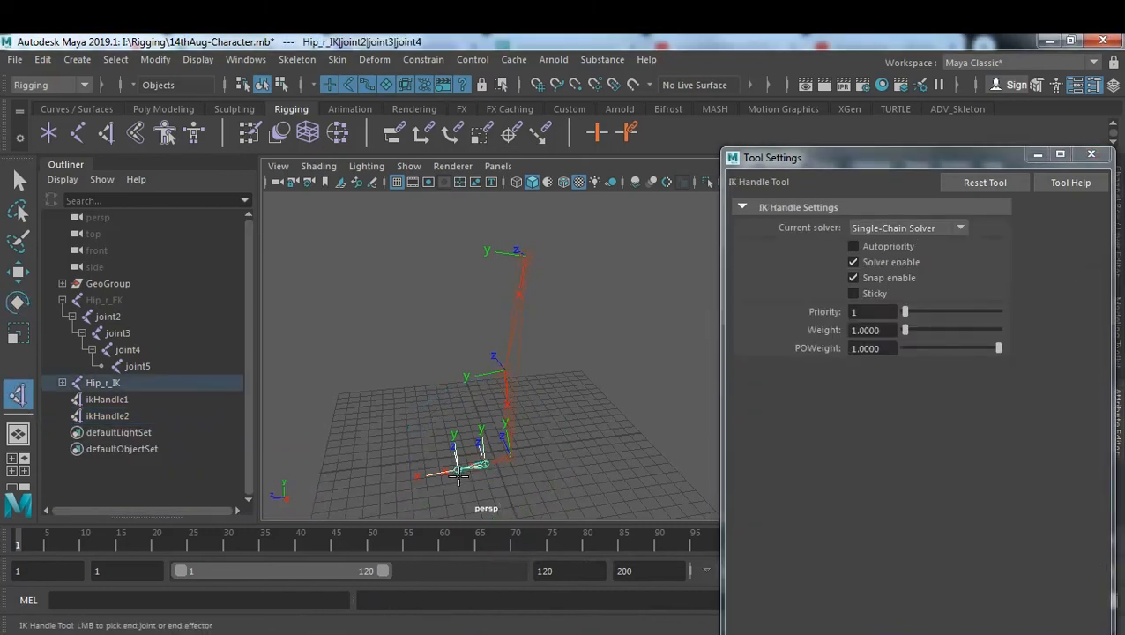
click(459, 467)
key(e)
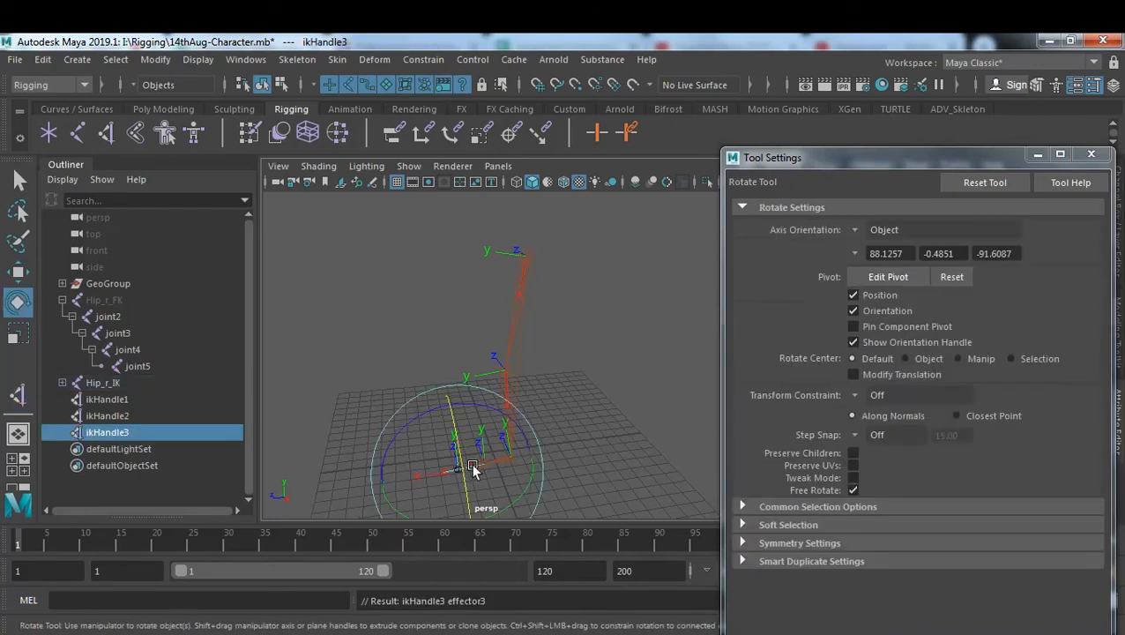
click(636, 377)
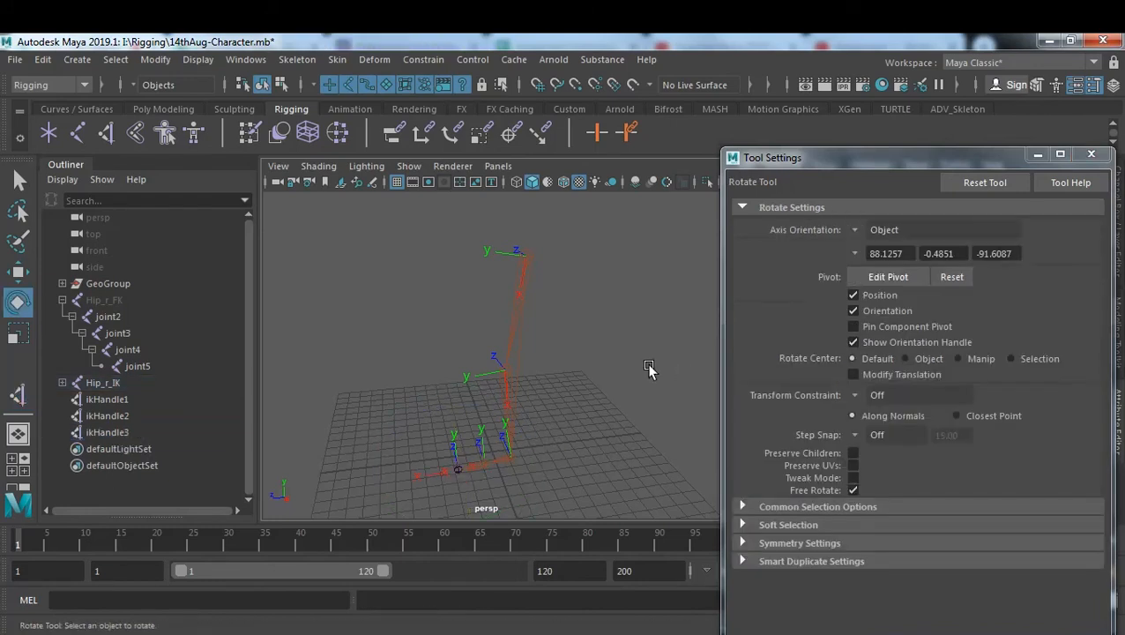
Examine ikHandle1, ikHandle2 and ikHandle3 in turn, then close the tool settings and deselect everything.
click(106, 400)
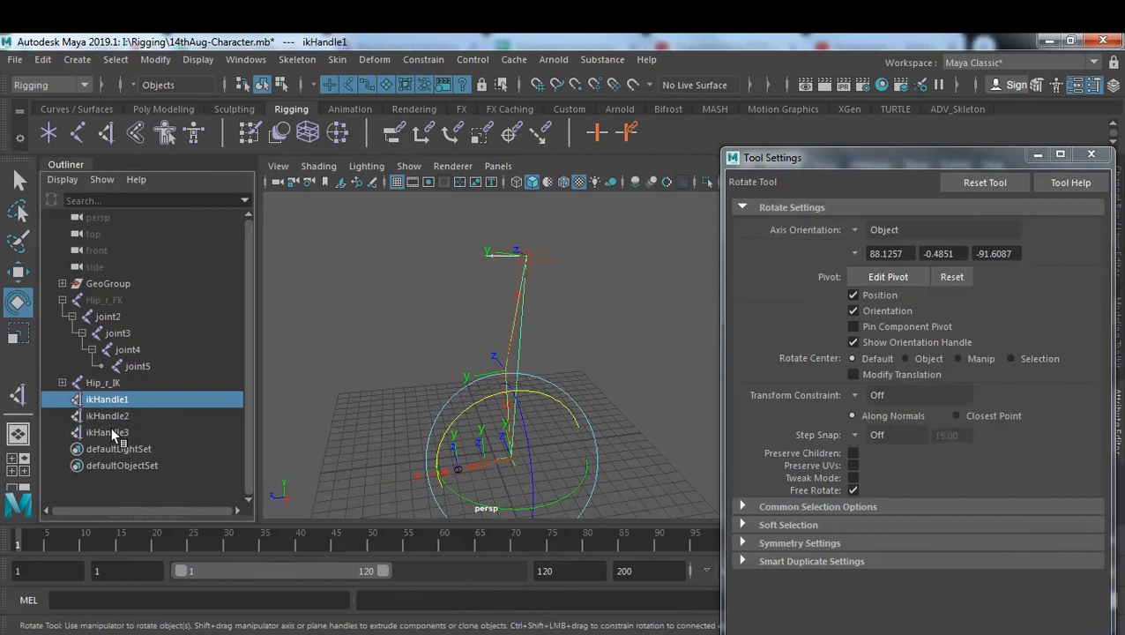
click(112, 428)
click(108, 399)
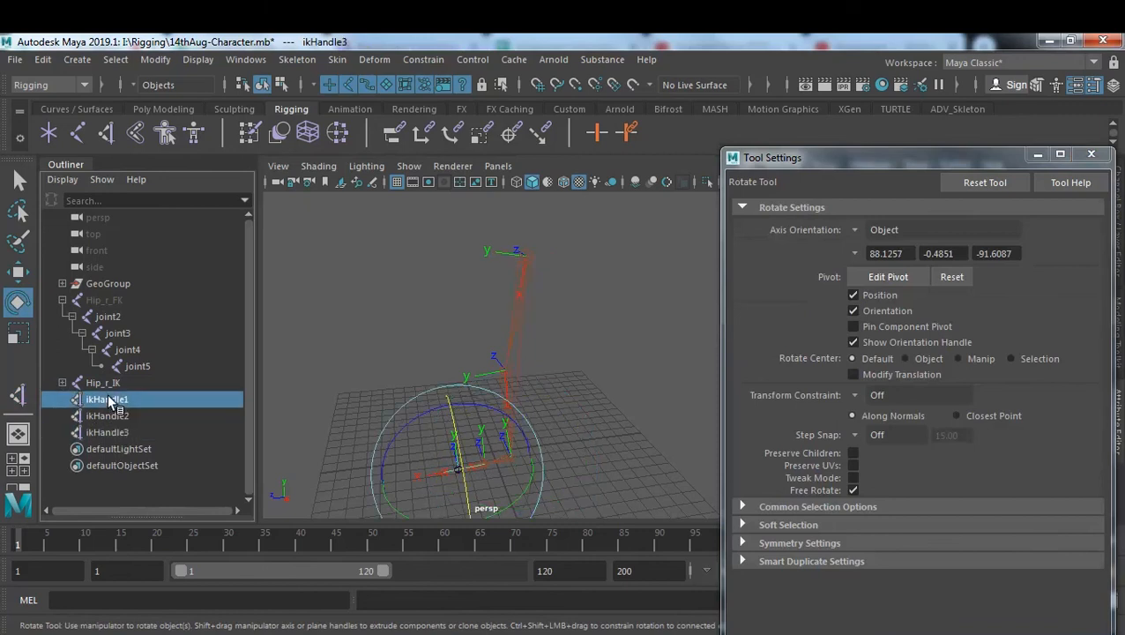
click(106, 415)
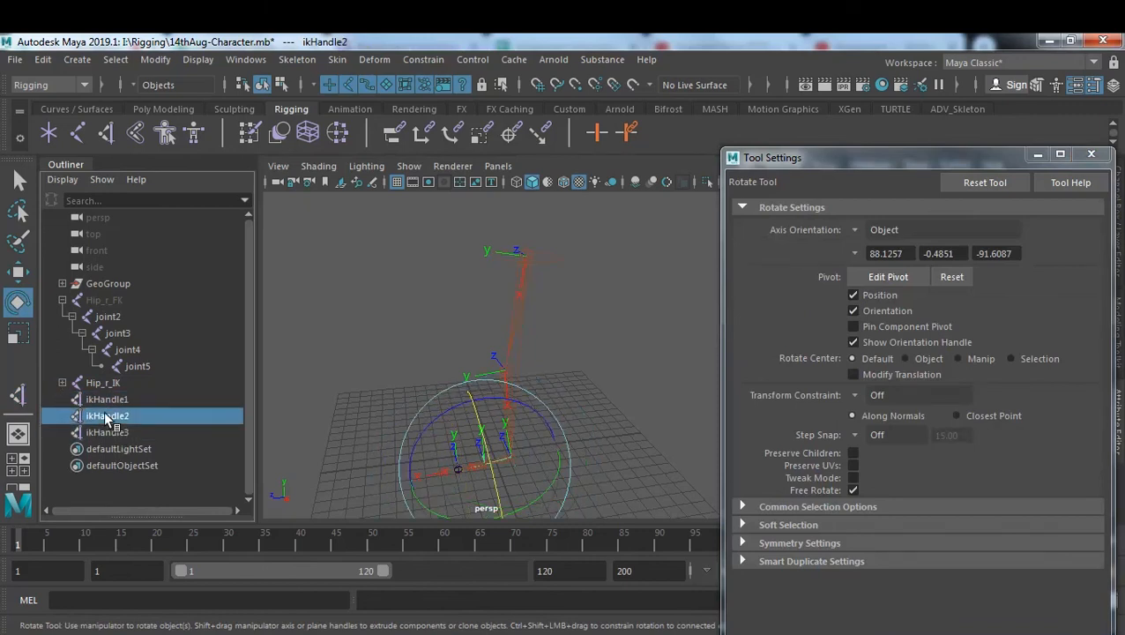
click(104, 429)
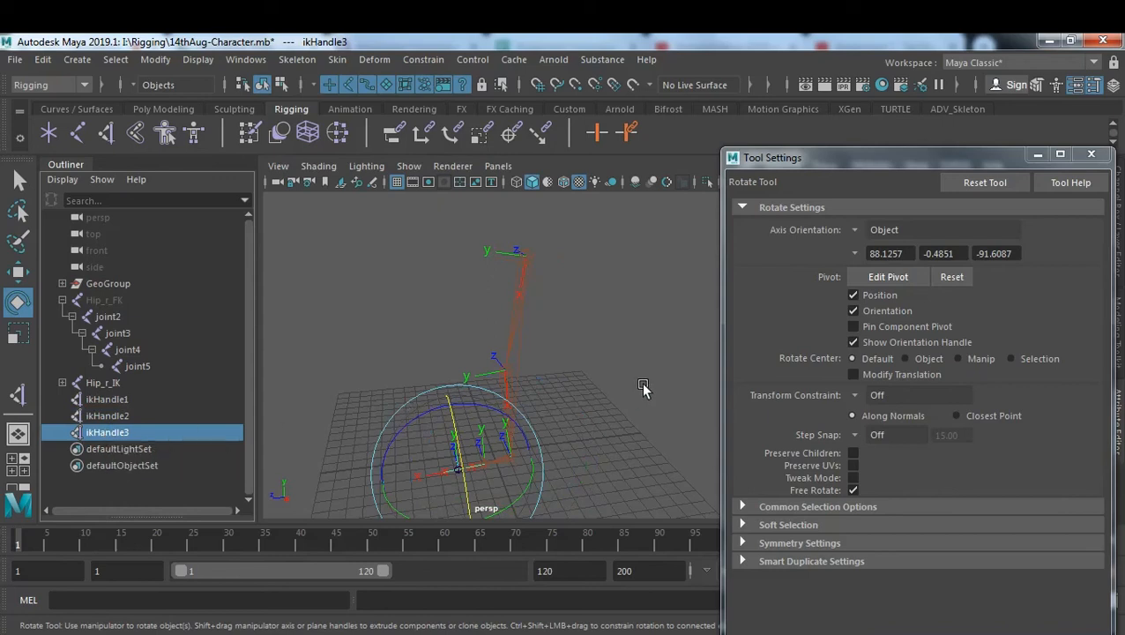
click(1091, 155)
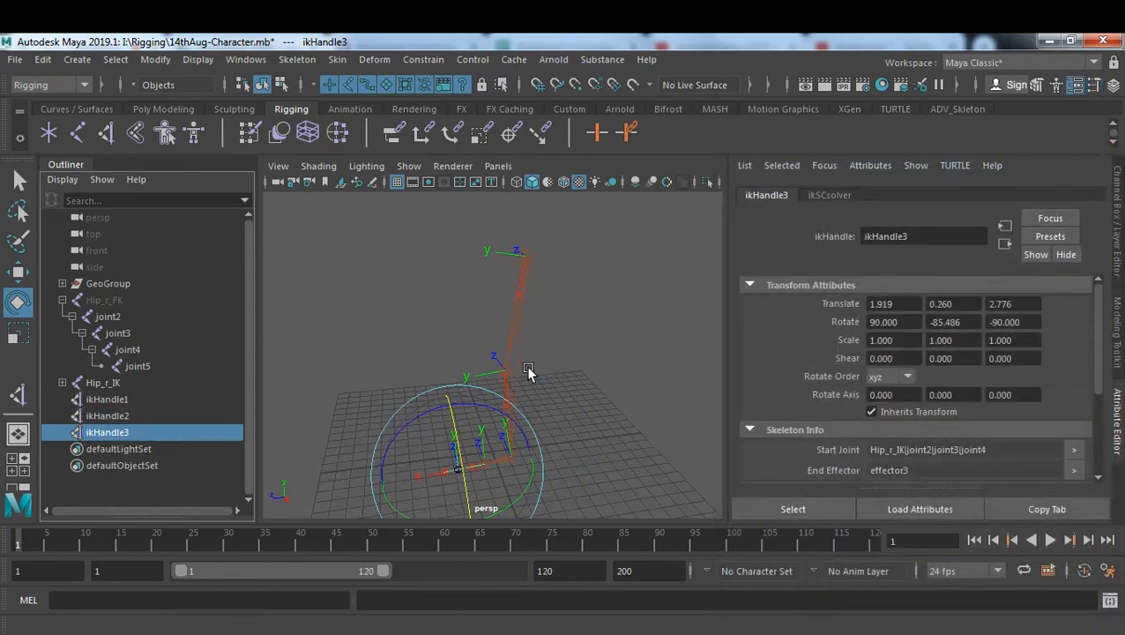
click(568, 363)
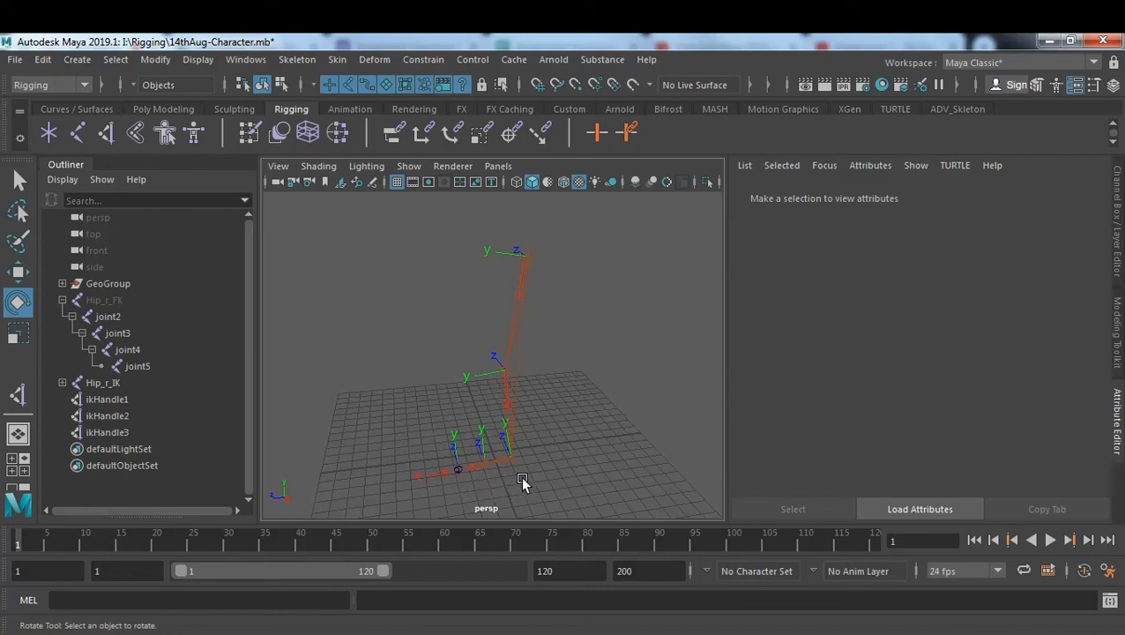
Create a NURBS circle with reset circle options so it lies flat on the ground, replacing the upright first attempt.
click(79, 108)
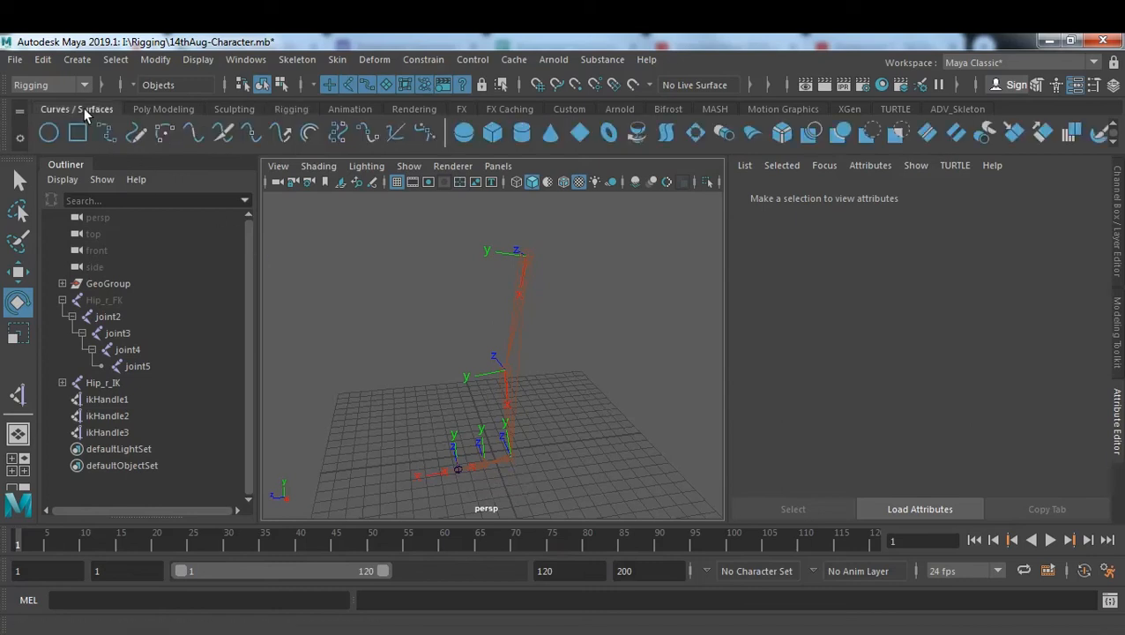
click(55, 138)
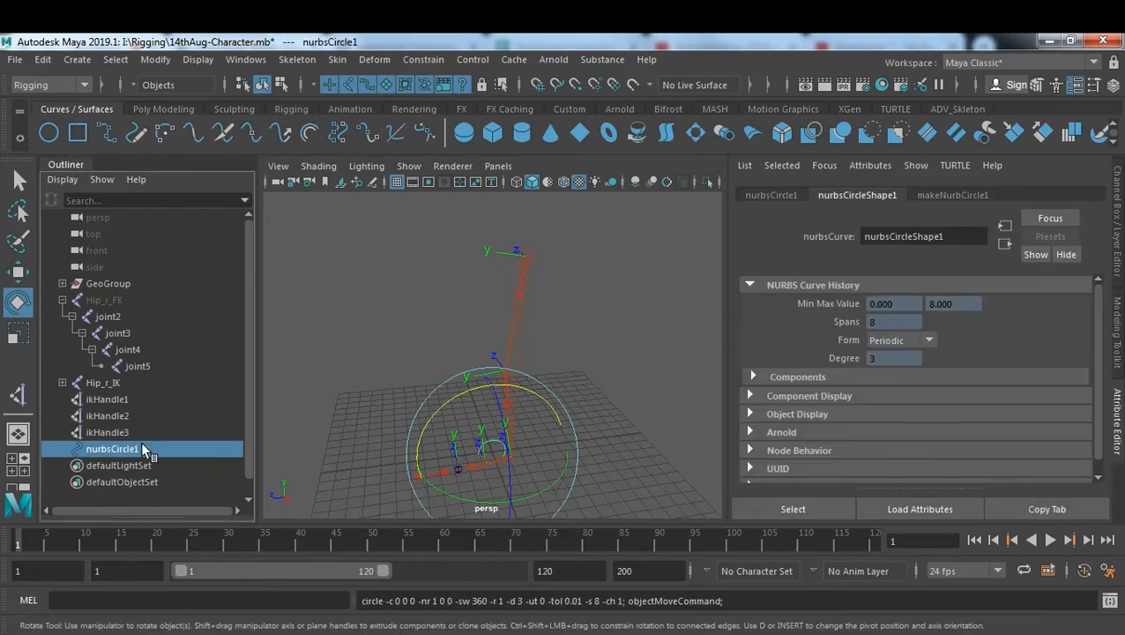
key(Delete)
double_click(46, 139)
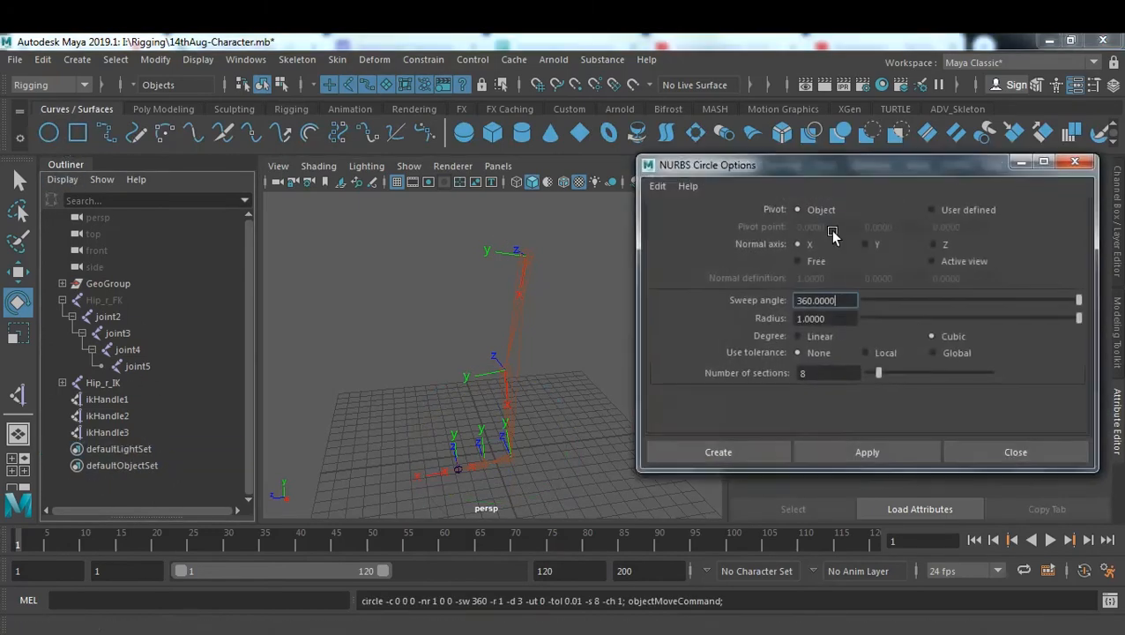
click(658, 187)
click(683, 219)
click(745, 458)
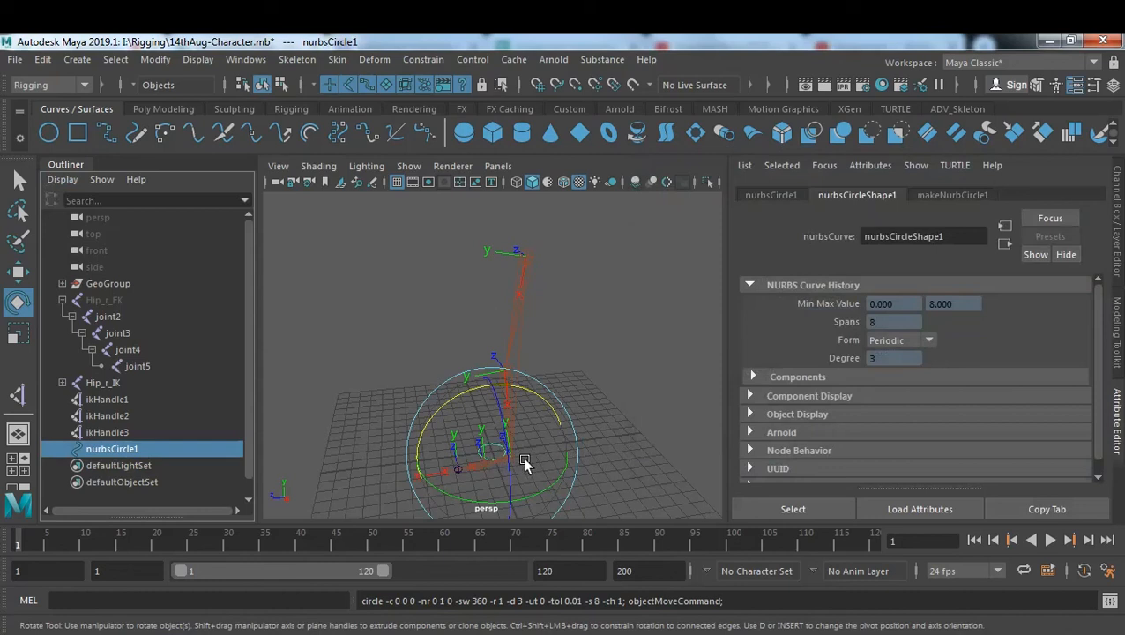
Scale the circle uniformly to about 2.95 and centre it around the foot in the top view at about X 1.84, Z 0.62.
key(r)
drag(496, 454, 538, 460)
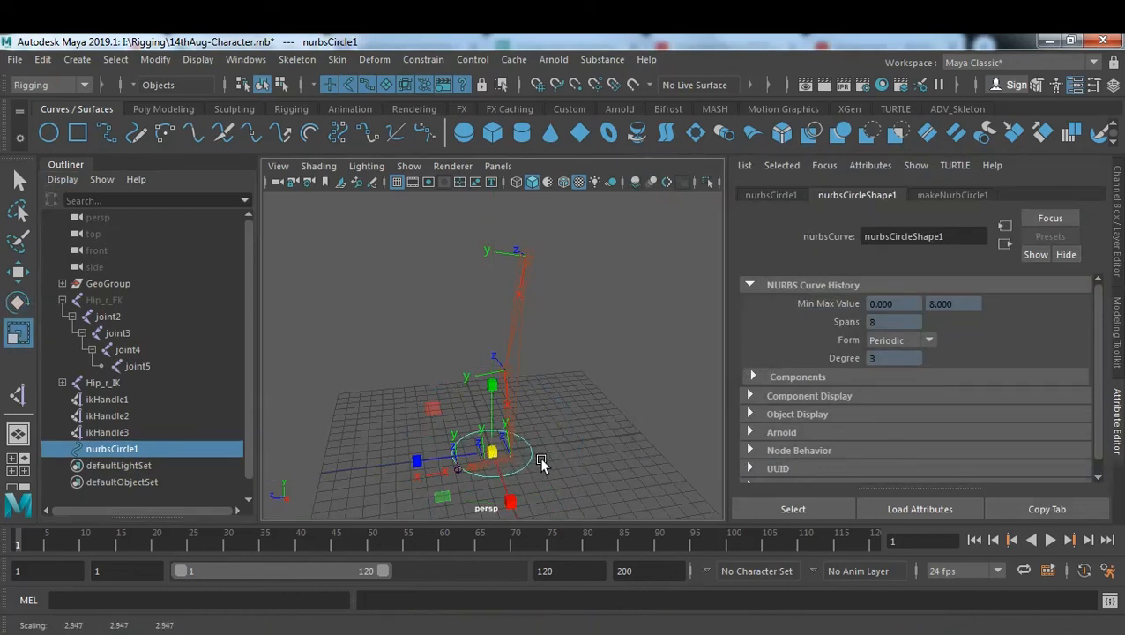
key(w)
key(space)
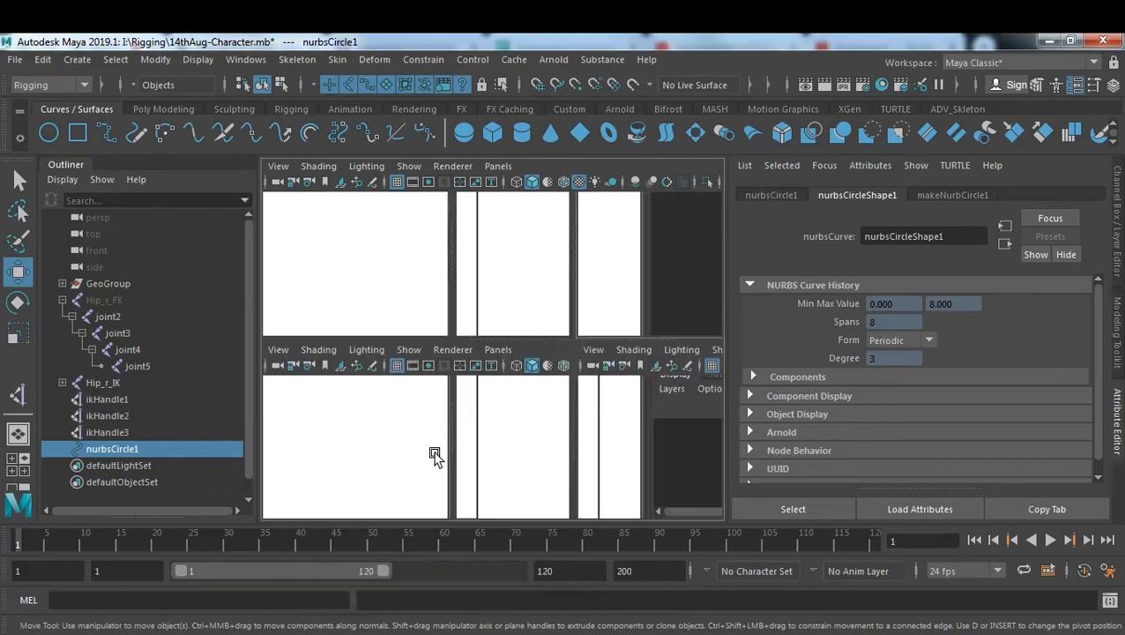
key(space)
scroll(655, 487, up, 1)
alt+middle_drag(616, 467, 507, 426)
drag(397, 320, 455, 339)
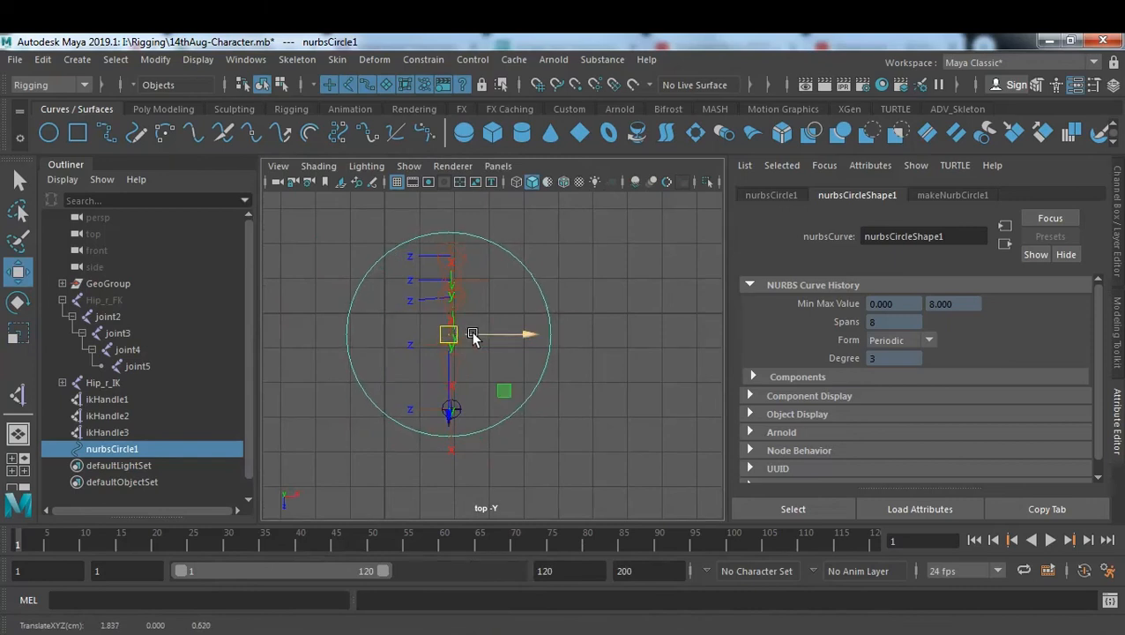
Pull the circle's two middle side control vertices inward to about X -0.40 and X 3.31 to narrow it around the foot.
right_drag(549, 245, 479, 245)
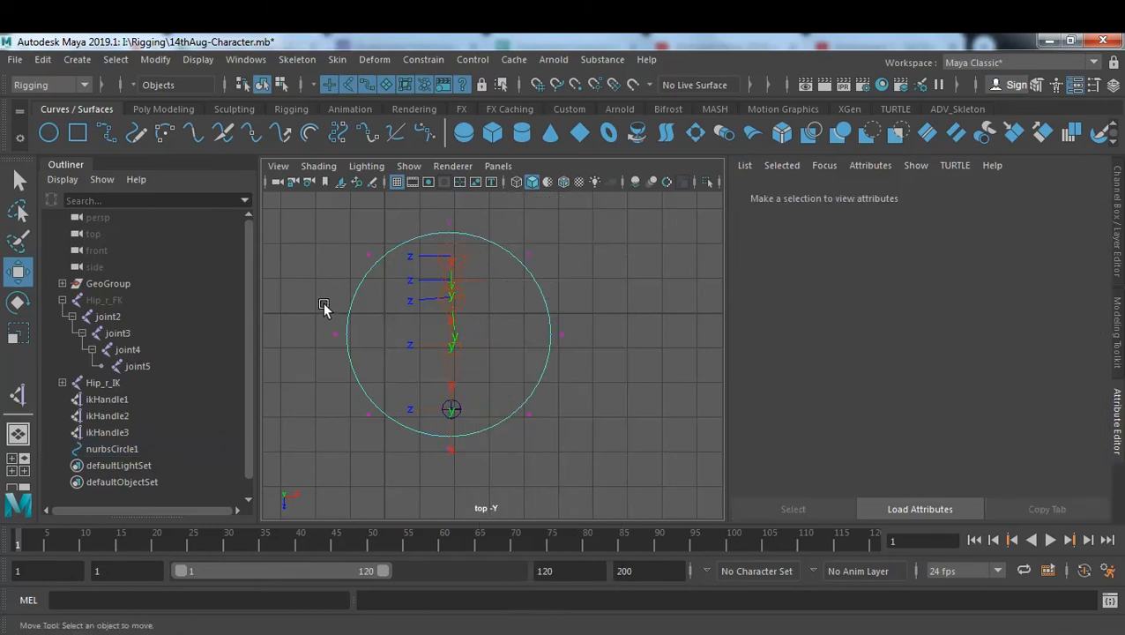
click(335, 334)
drag(403, 332, 440, 344)
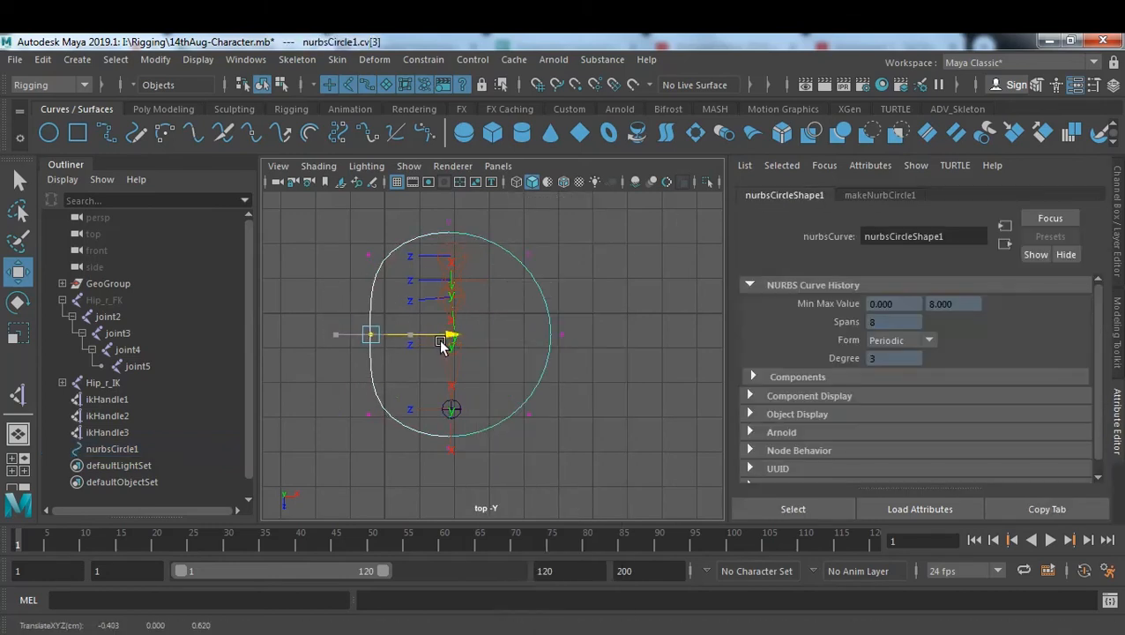
drag(586, 322, 528, 351)
drag(628, 336, 568, 341)
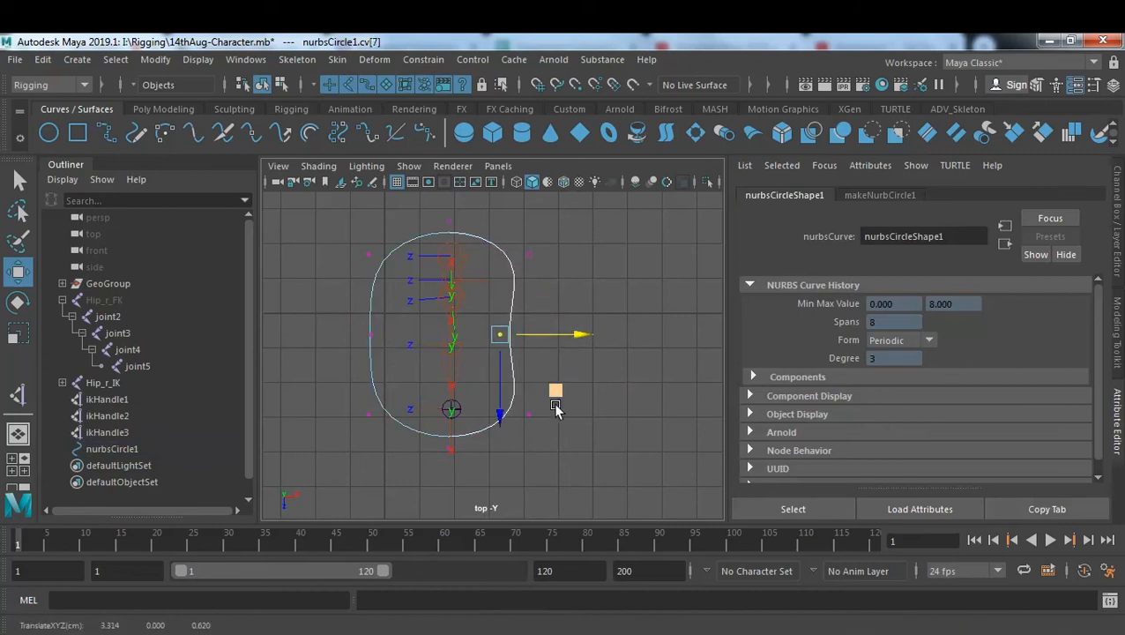
Move the three control vertices on each long side of the curve inward to slim the foot outline.
click(362, 255)
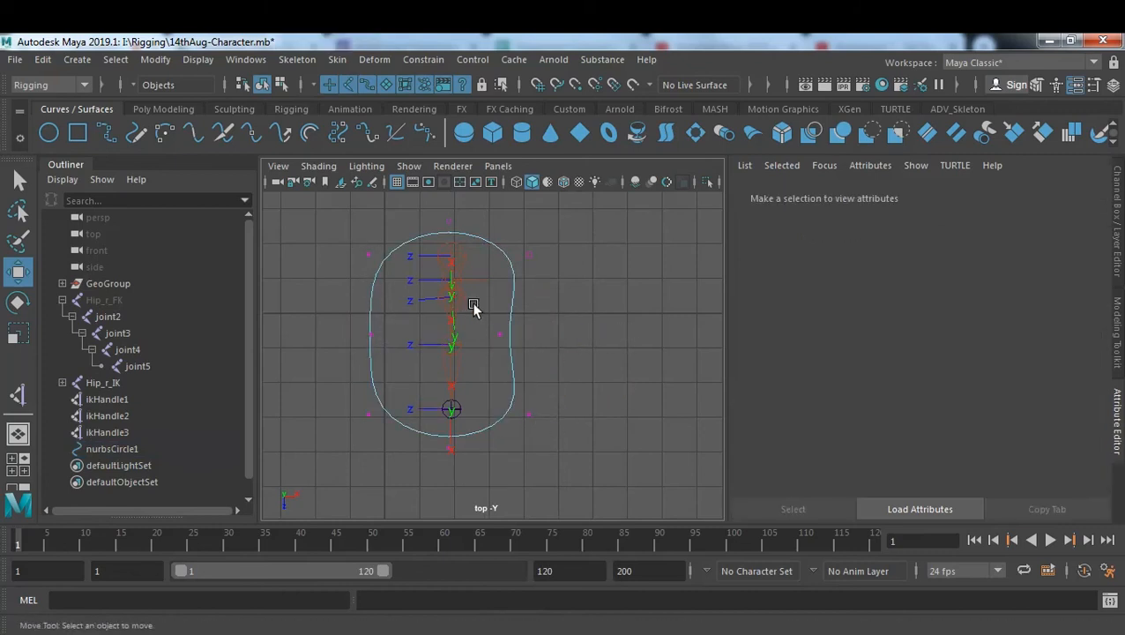
drag(359, 251, 393, 431)
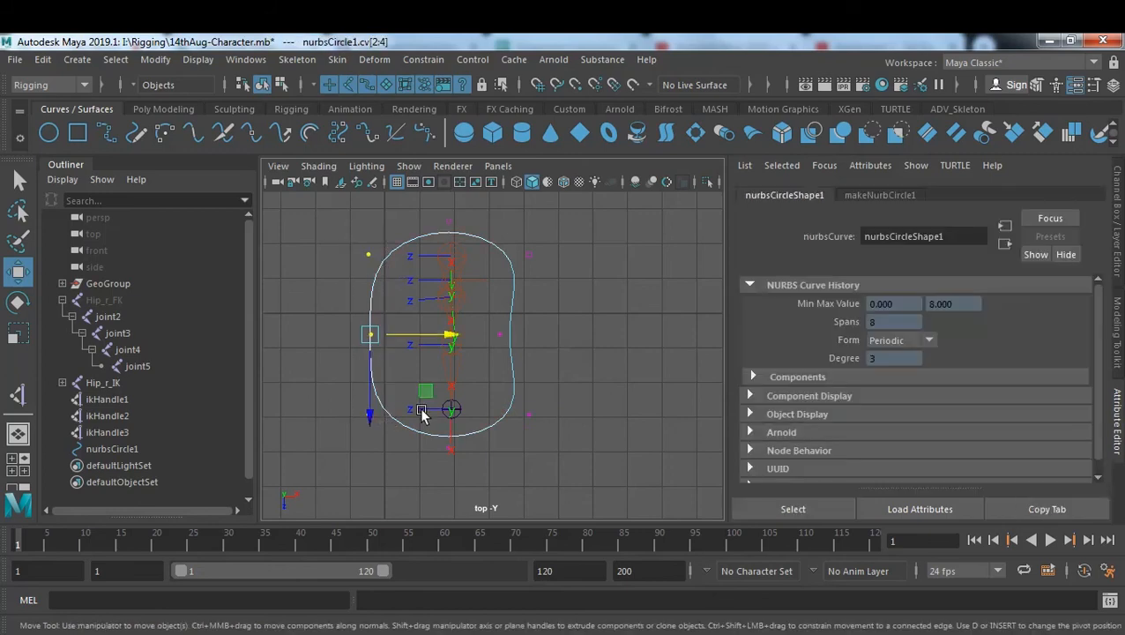
drag(452, 335, 490, 335)
drag(568, 240, 522, 446)
drag(604, 335, 588, 342)
click(563, 382)
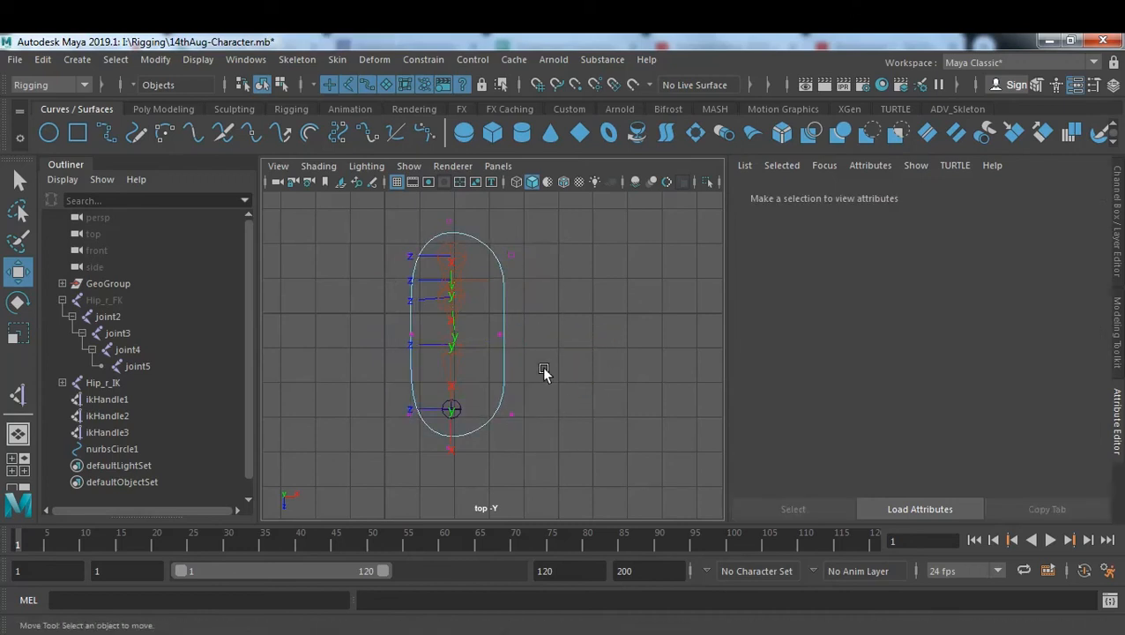
Pull the middle control vertex on the +X side inward to form an arch, and bring the toe-end vertex closer to the toe joint.
click(494, 335)
drag(569, 339, 557, 344)
click(550, 455)
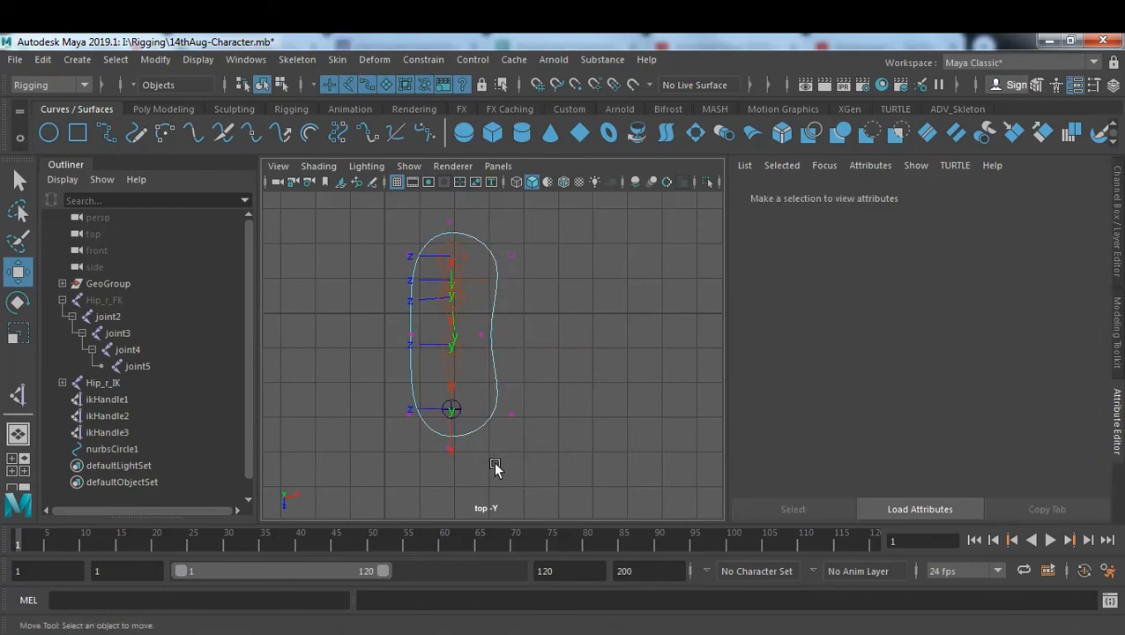
click(452, 450)
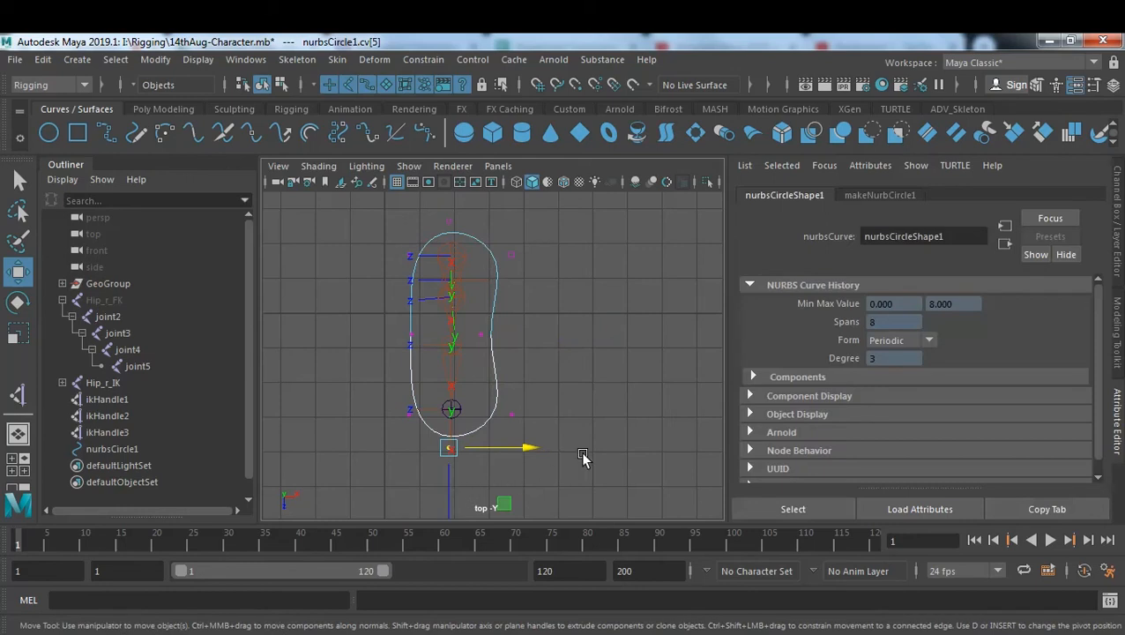
alt+middle_drag(579, 464, 568, 376)
scroll(451, 424, up, 2)
drag(424, 430, 423, 407)
Shift the heel-corner control vertex on the curve's -X side outward to about X 0.40.
alt+middle_drag(520, 326, 512, 442)
click(372, 246)
drag(448, 238, 438, 234)
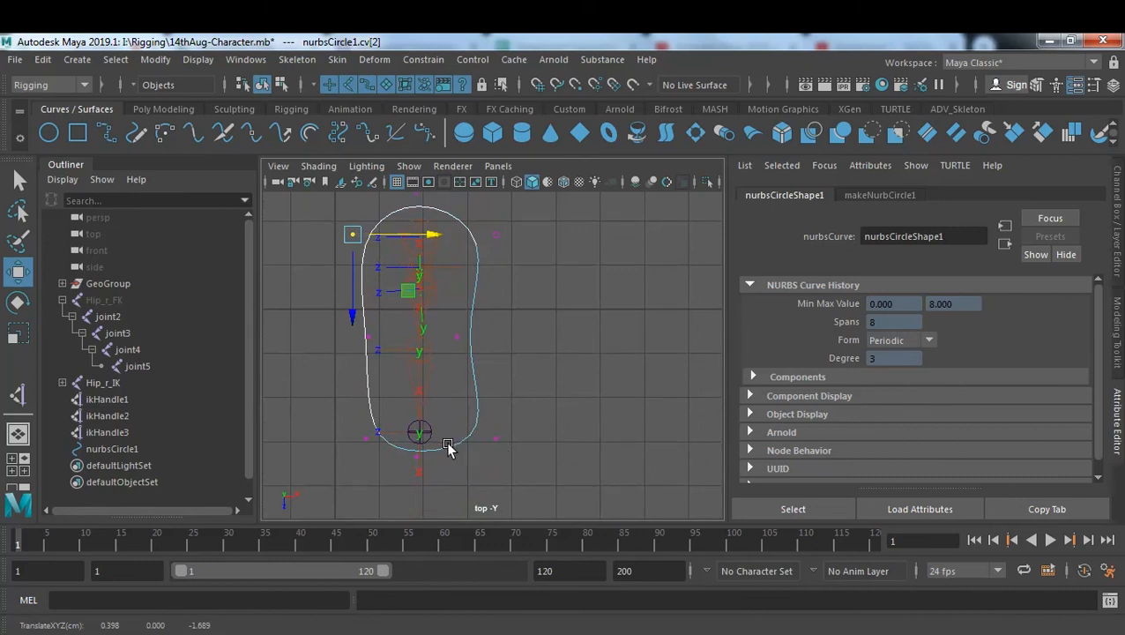
Move the toe-corner control vertex on the -X side outward to about X 0.06 and the opposite one inward to about X 3.33.
click(366, 438)
drag(450, 441, 414, 439)
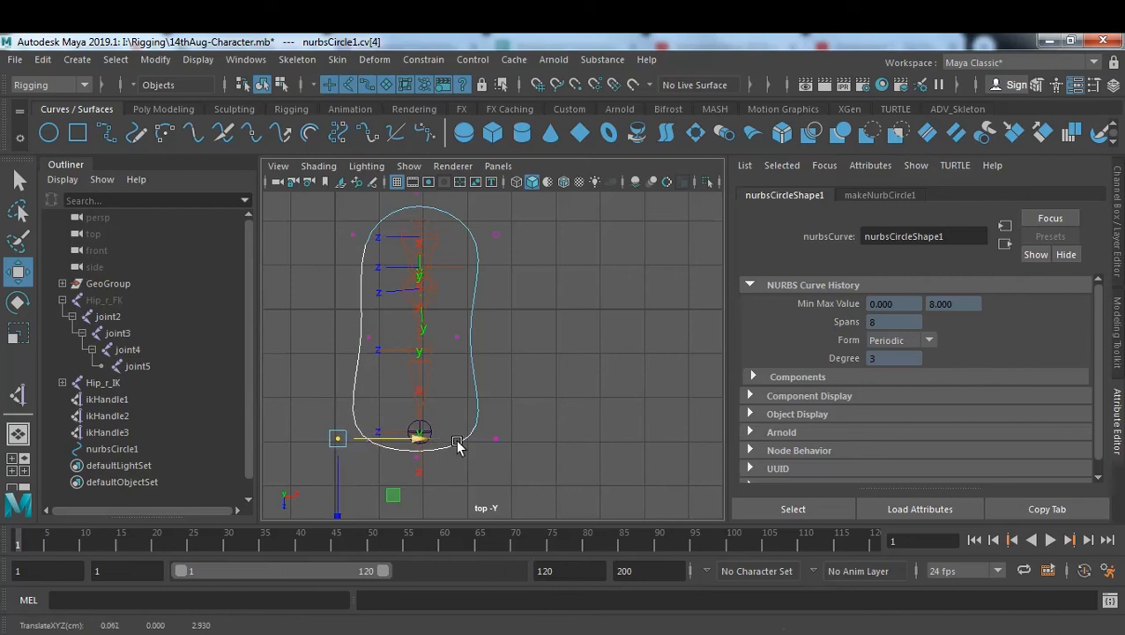
click(496, 438)
drag(557, 439, 541, 438)
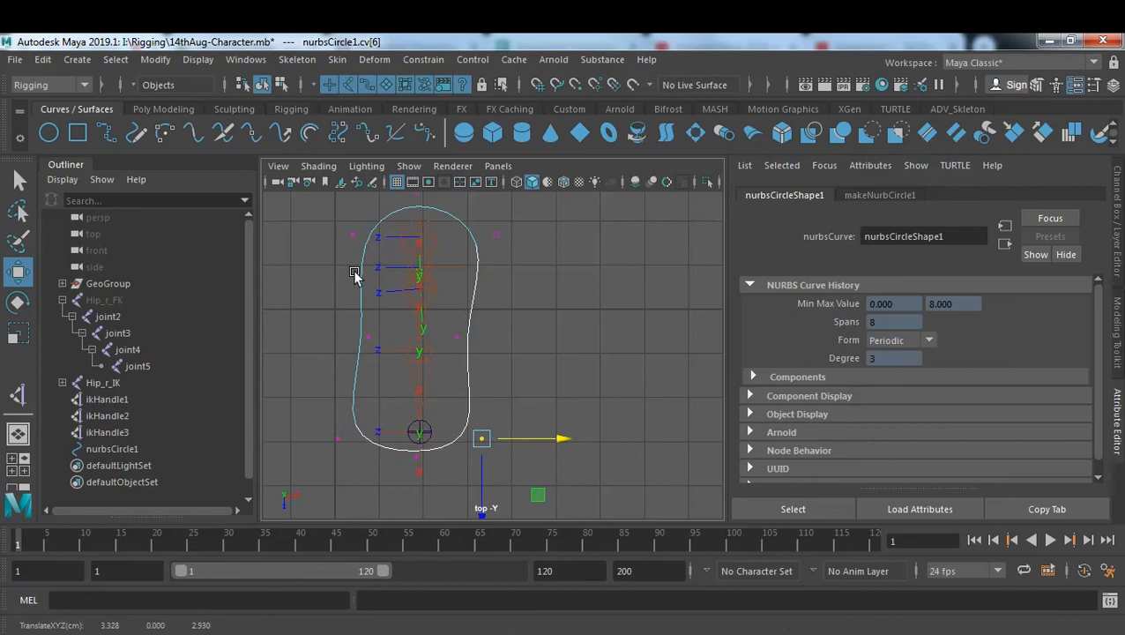
Move the middle control vertex on the foot curve's -X side inward to about X 1.14.
click(368, 334)
drag(444, 336, 459, 342)
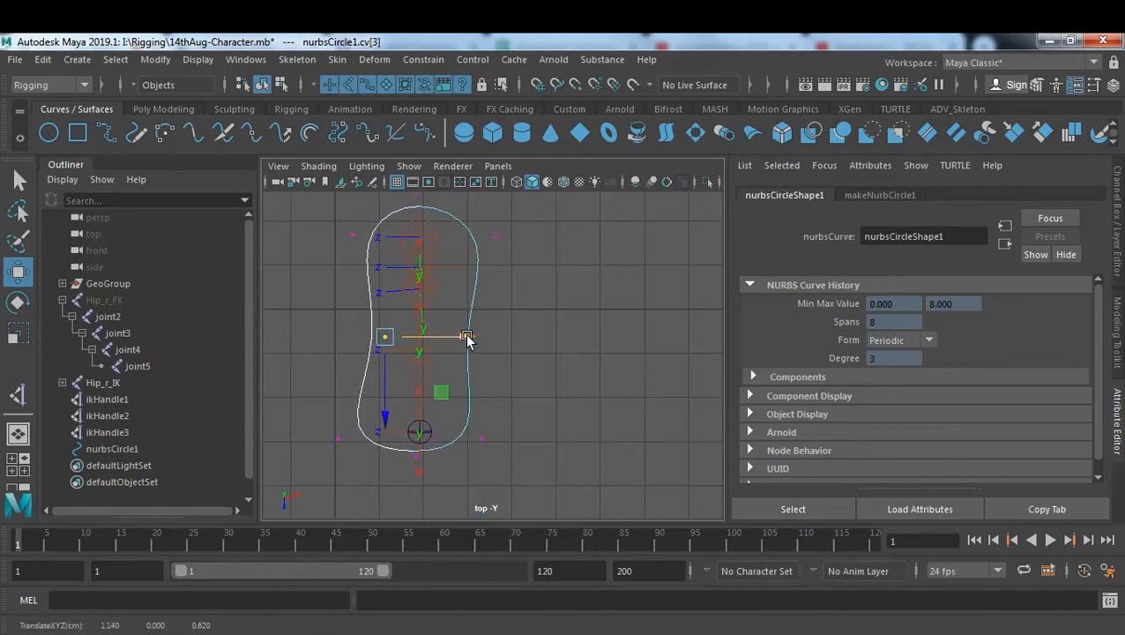
click(568, 365)
Return the foot curve to object selection in the perspective view and scale it up uniformly to about 3.33.
key(space)
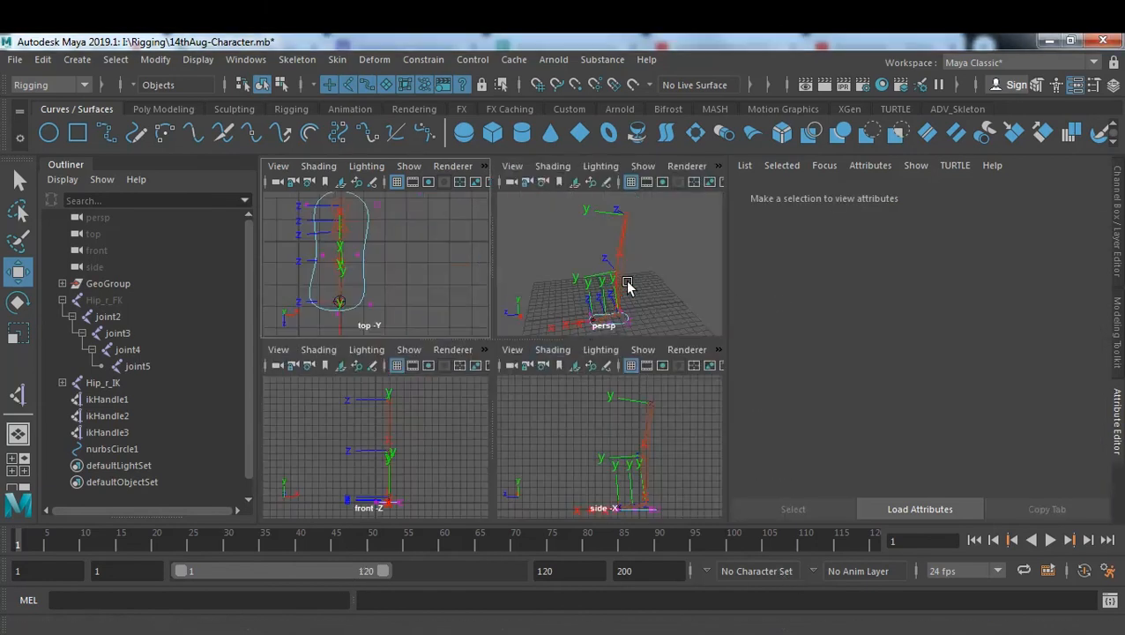
key(space)
alt+drag(587, 317, 585, 432)
alt+right_drag(585, 432, 635, 468)
alt+middle_drag(635, 469, 643, 362)
alt+right_drag(643, 361, 670, 367)
alt+middle_drag(670, 366, 668, 479)
alt+drag(668, 480, 592, 432)
alt+middle_drag(592, 432, 643, 459)
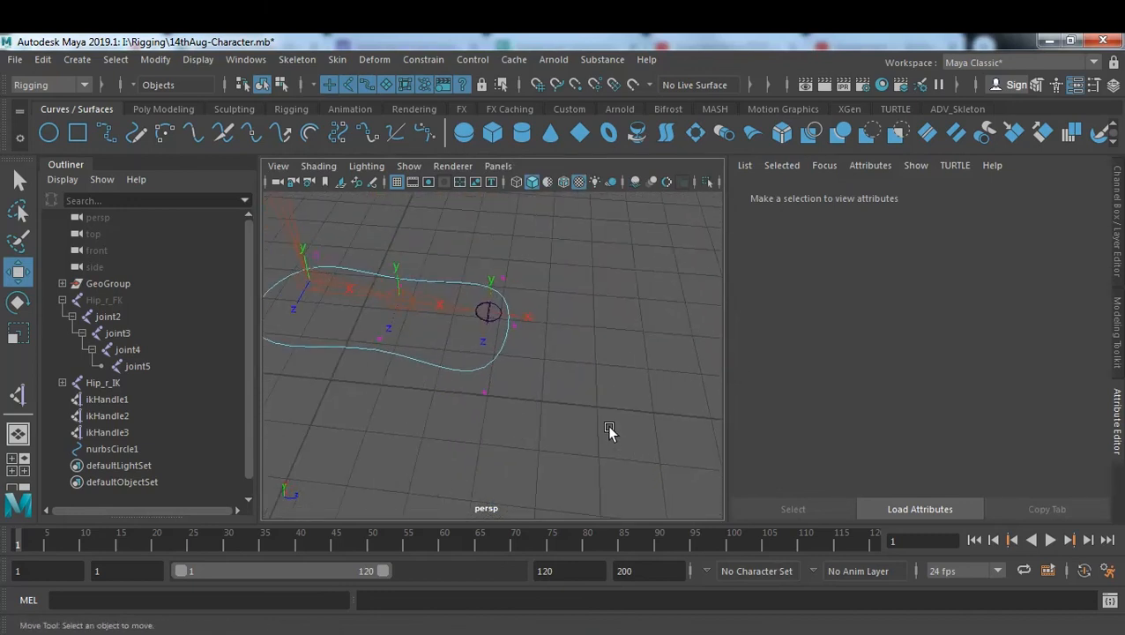
key(F8)
key(F8)
key(r)
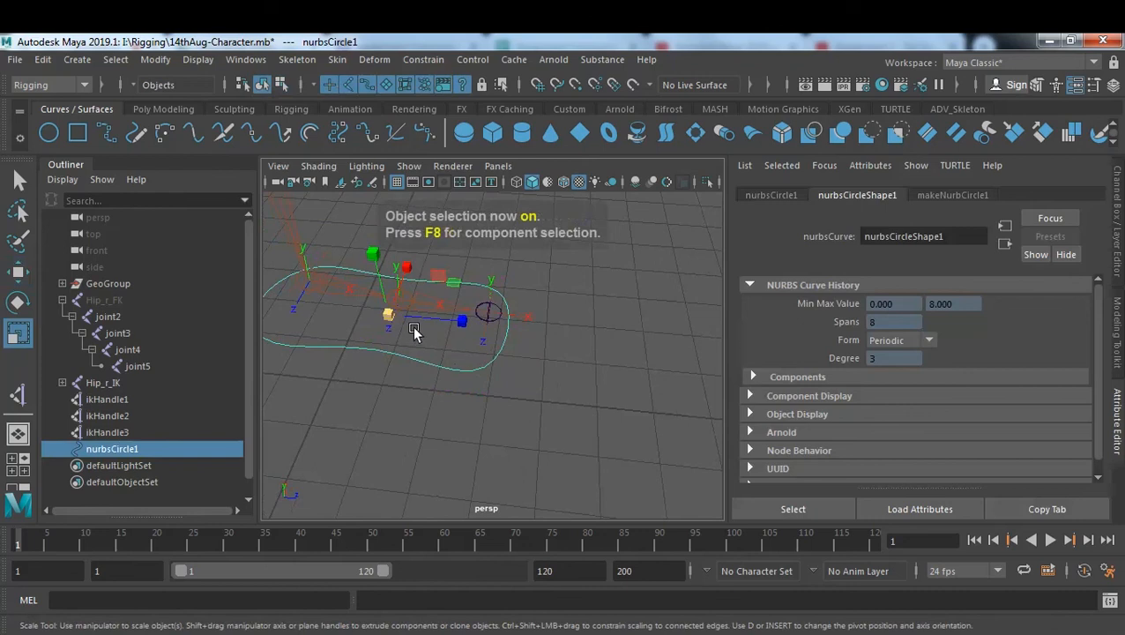
drag(390, 315, 419, 324)
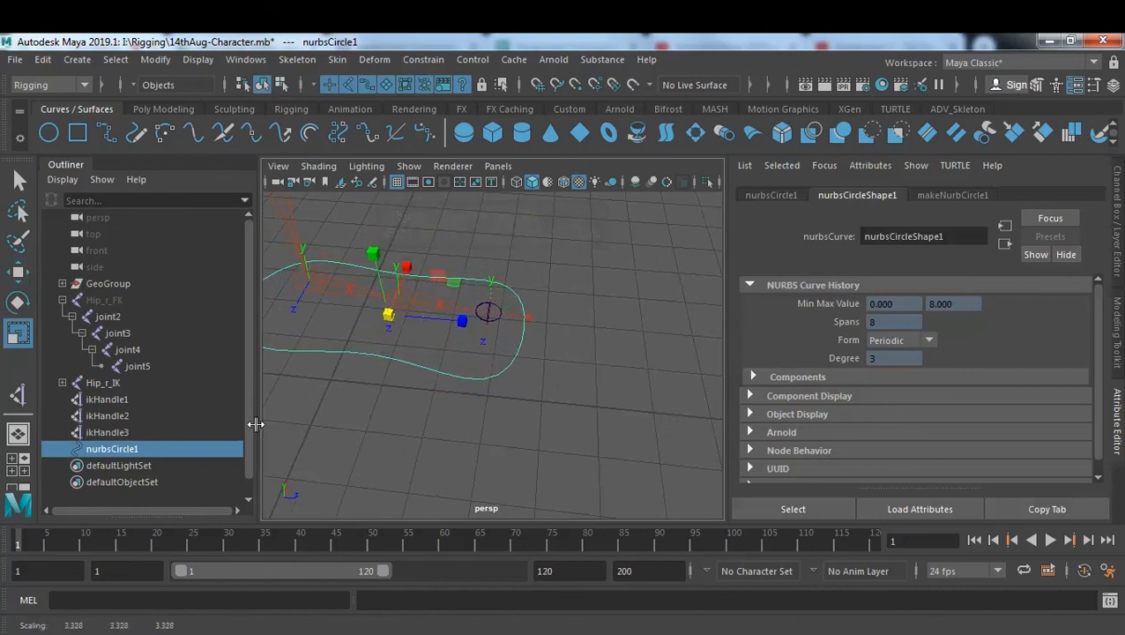
Rename the foot-shaped control curve to Leg_ctl_r and deselect it.
double_click(145, 451)
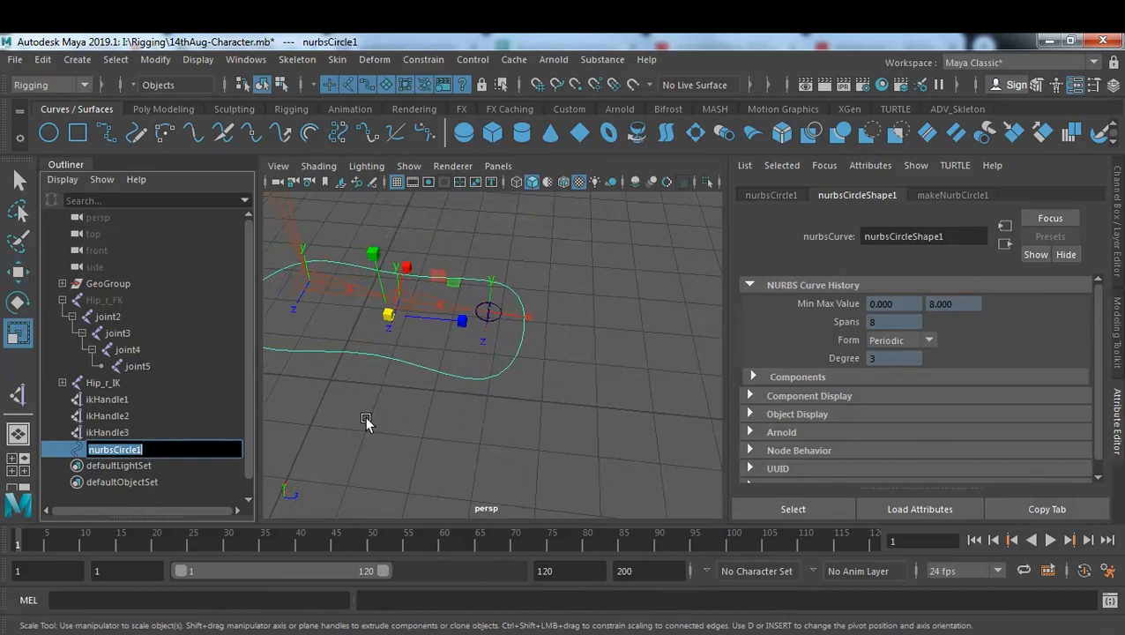
text(Leg_ctl_r)
key(Return)
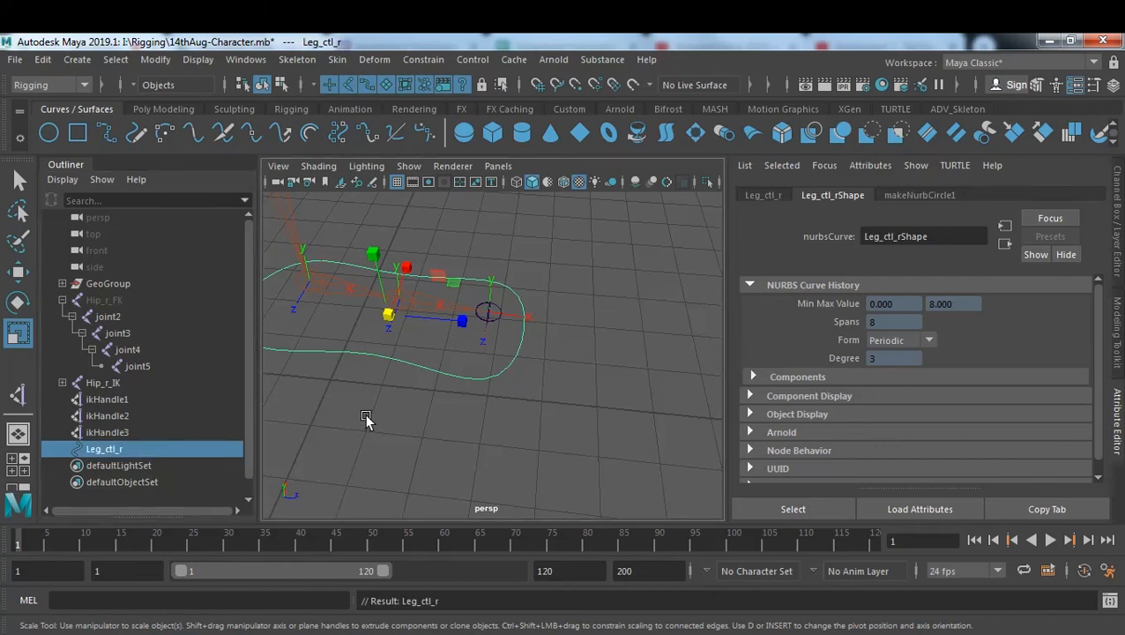
click(504, 425)
Freeze the transformations of the Leg_ctl_r curve.
alt+right_drag(611, 409, 448, 383)
alt+drag(449, 383, 522, 377)
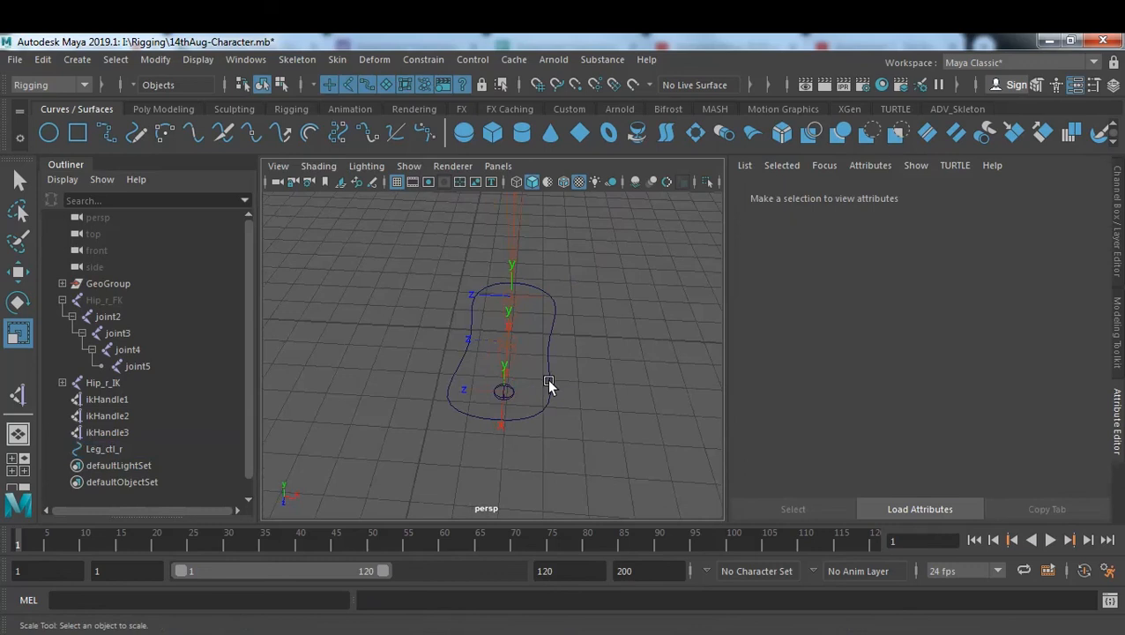
click(546, 385)
key(ctrl+a)
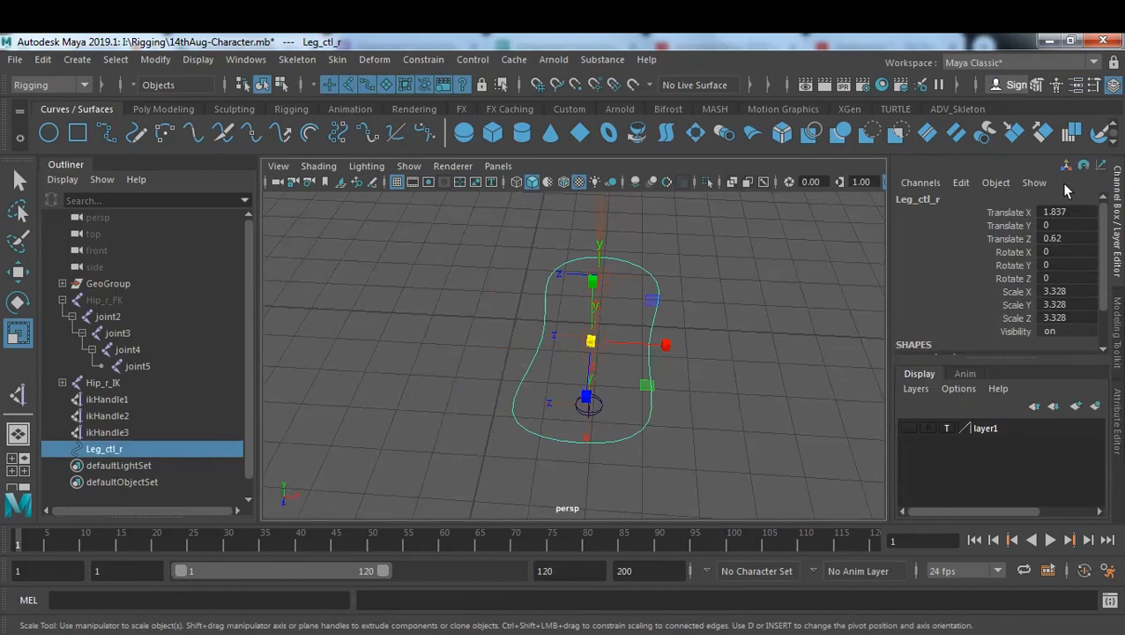
click(158, 59)
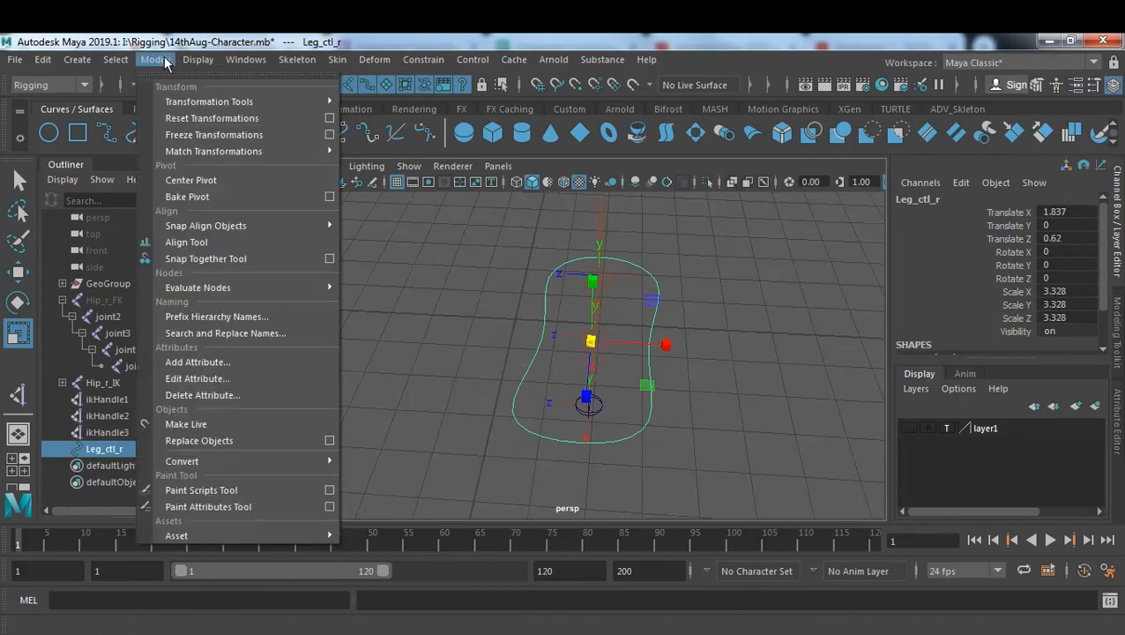
click(231, 135)
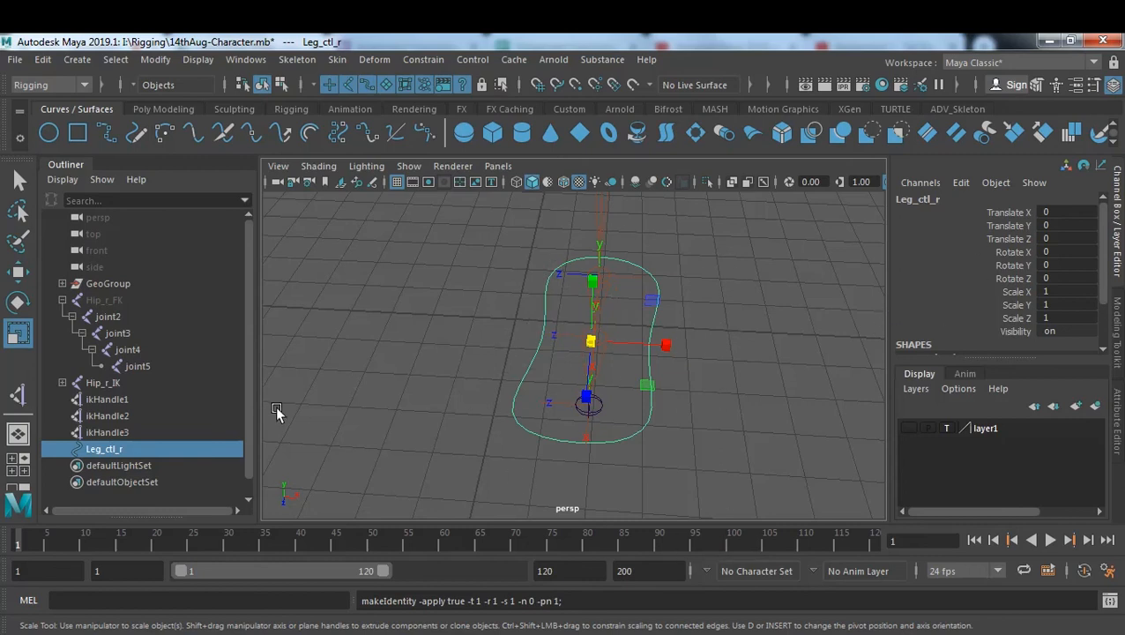
Parent ikHandle1, ikHandle2 and ikHandle3 under Leg_ctl_r and expand its hierarchy.
click(131, 397)
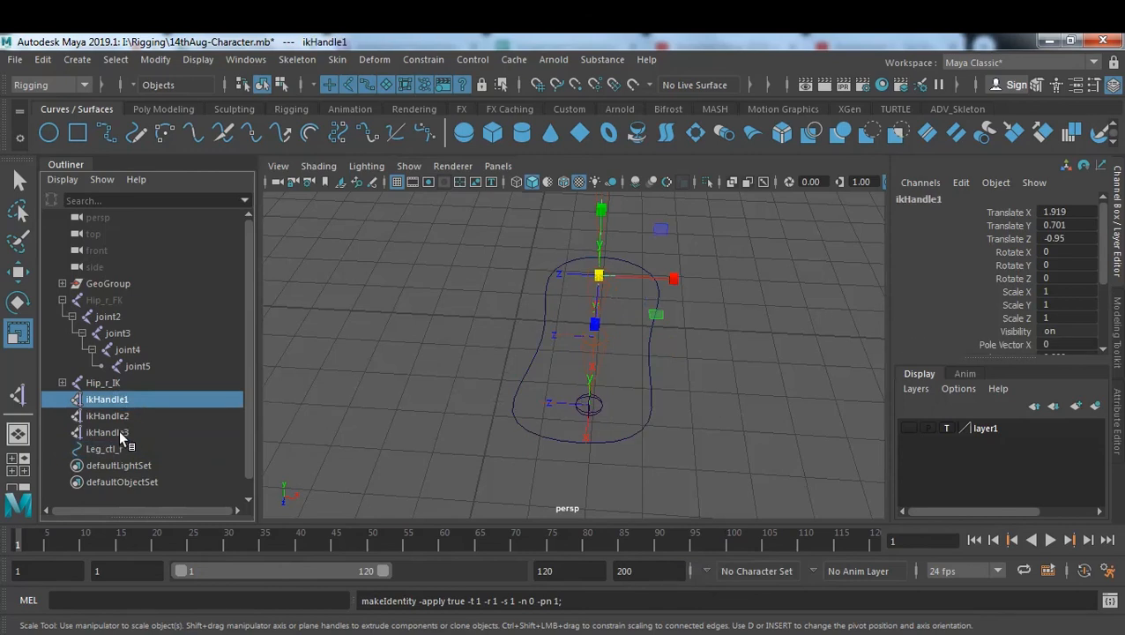
shift+click(119, 431)
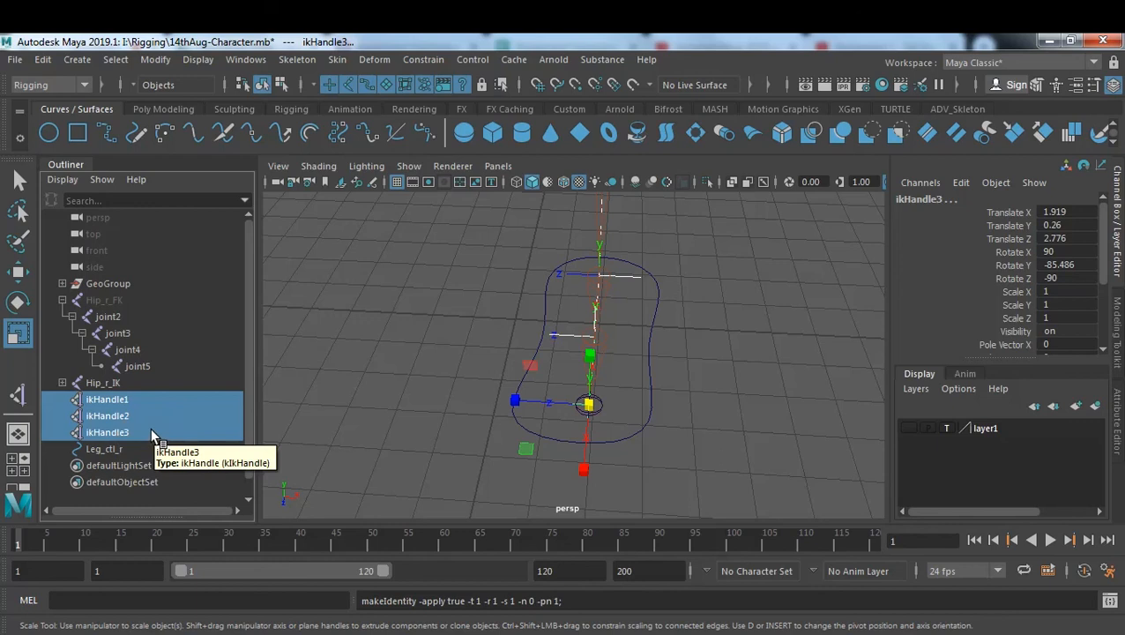
middle_drag(99, 424, 104, 450)
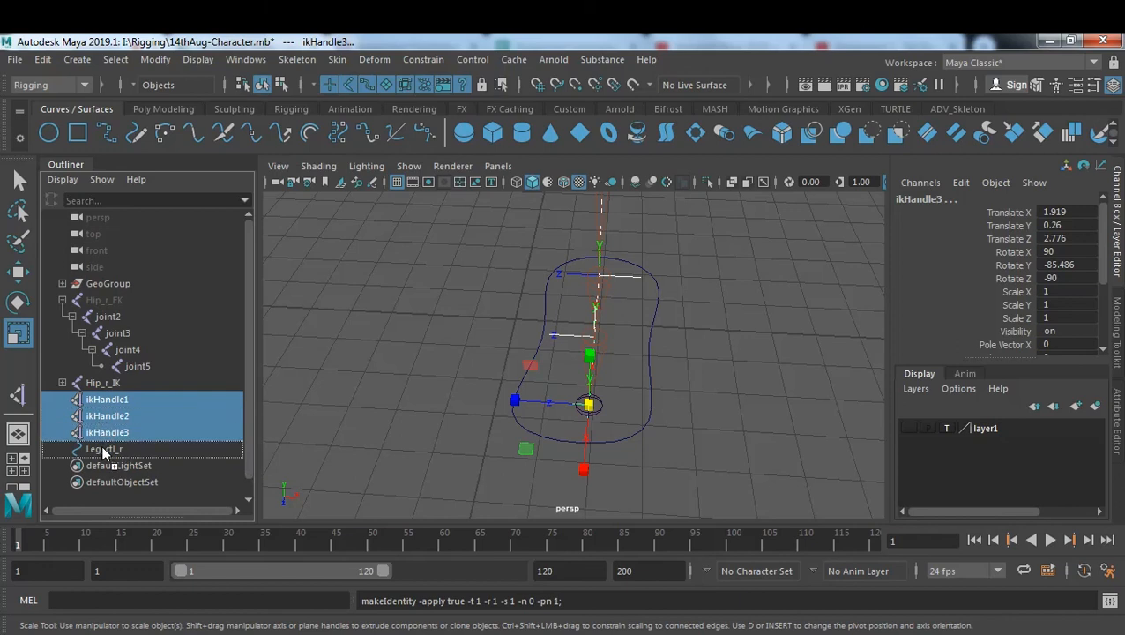
middle_drag(104, 449, 103, 448)
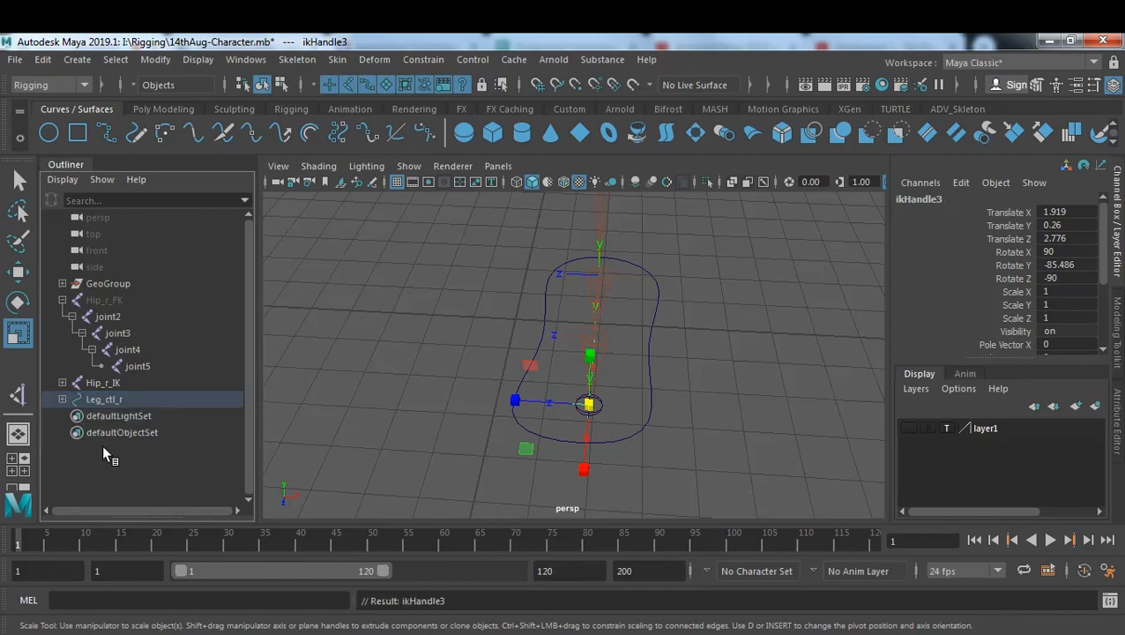
click(61, 399)
click(105, 401)
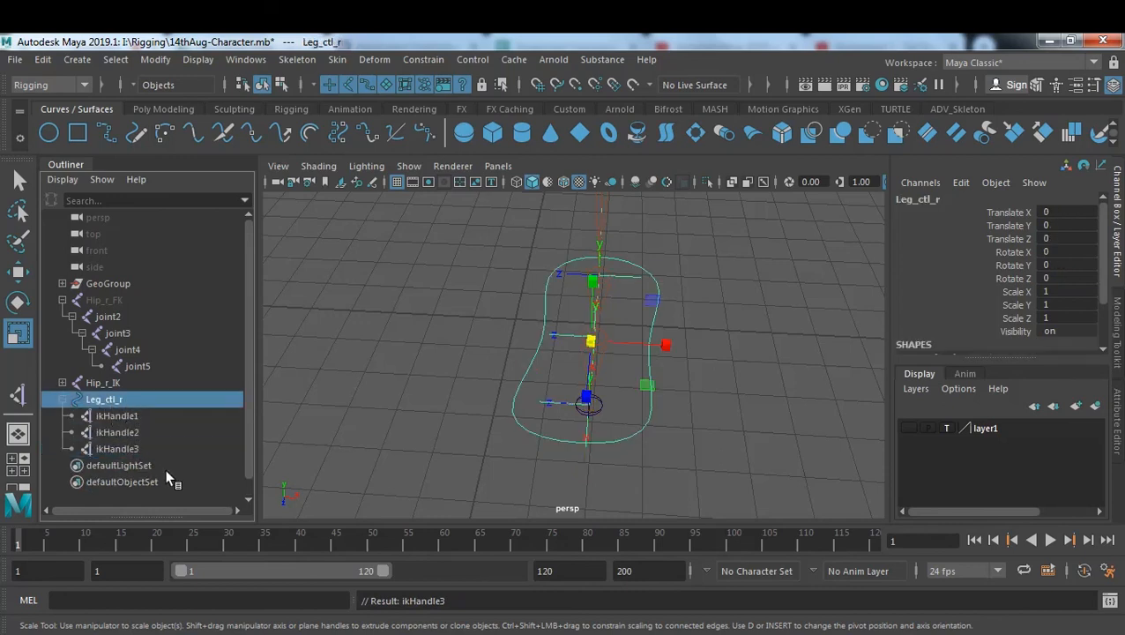
click(608, 452)
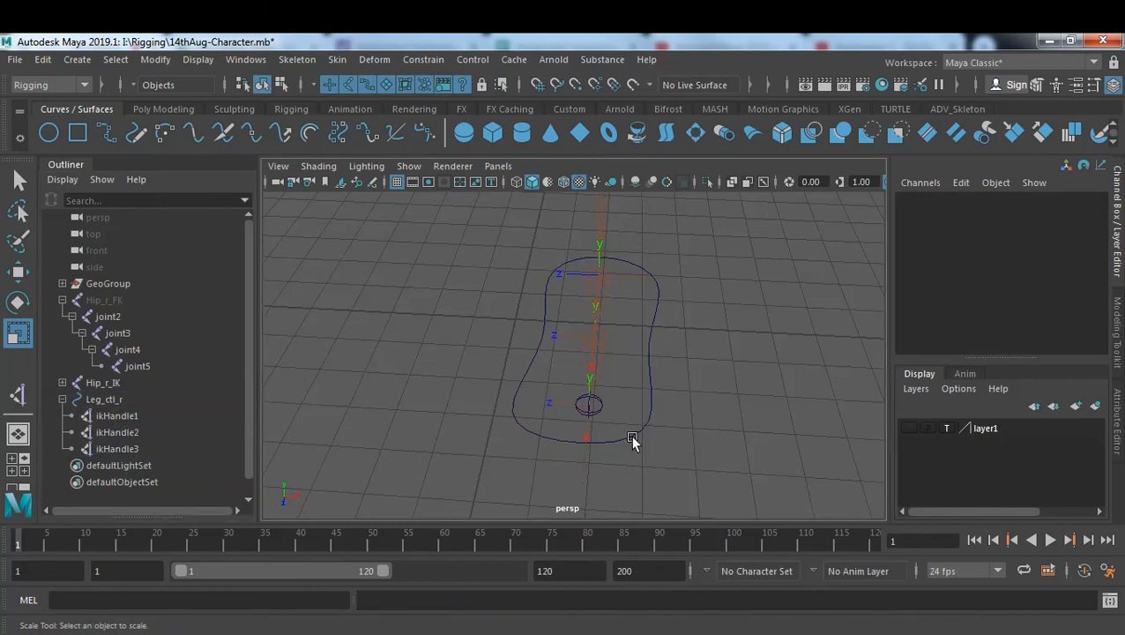
Test the IK leg by moving Leg_ctl_r freely to about X -0.76, Y 1.64, Z -1.61.
click(631, 441)
alt+drag(702, 419, 548, 415)
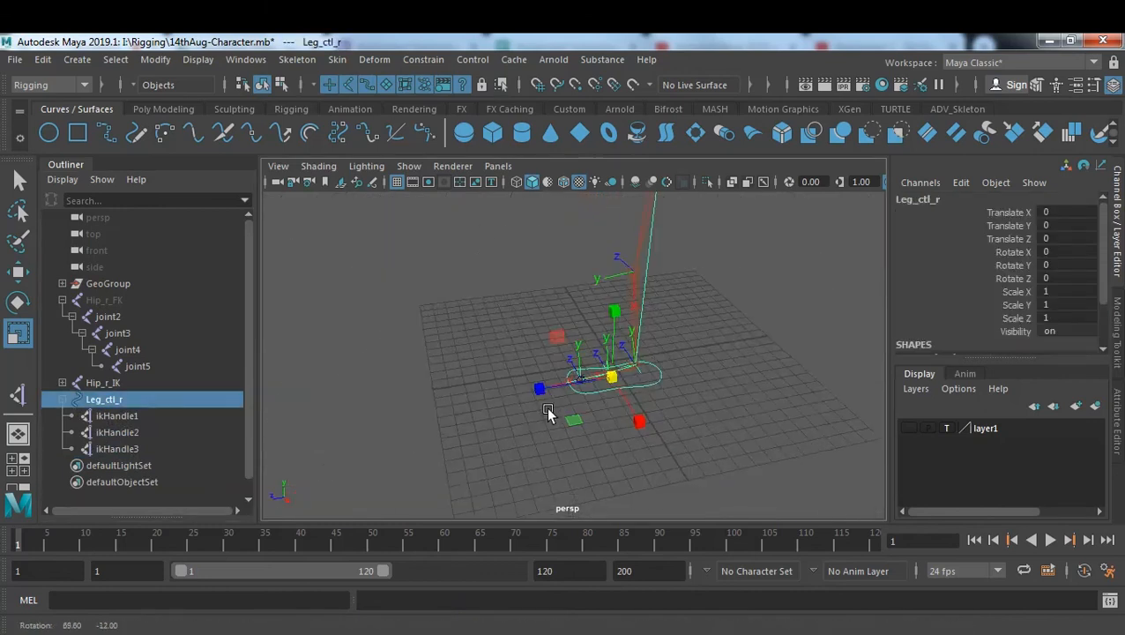
key(w)
drag(620, 380, 639, 353)
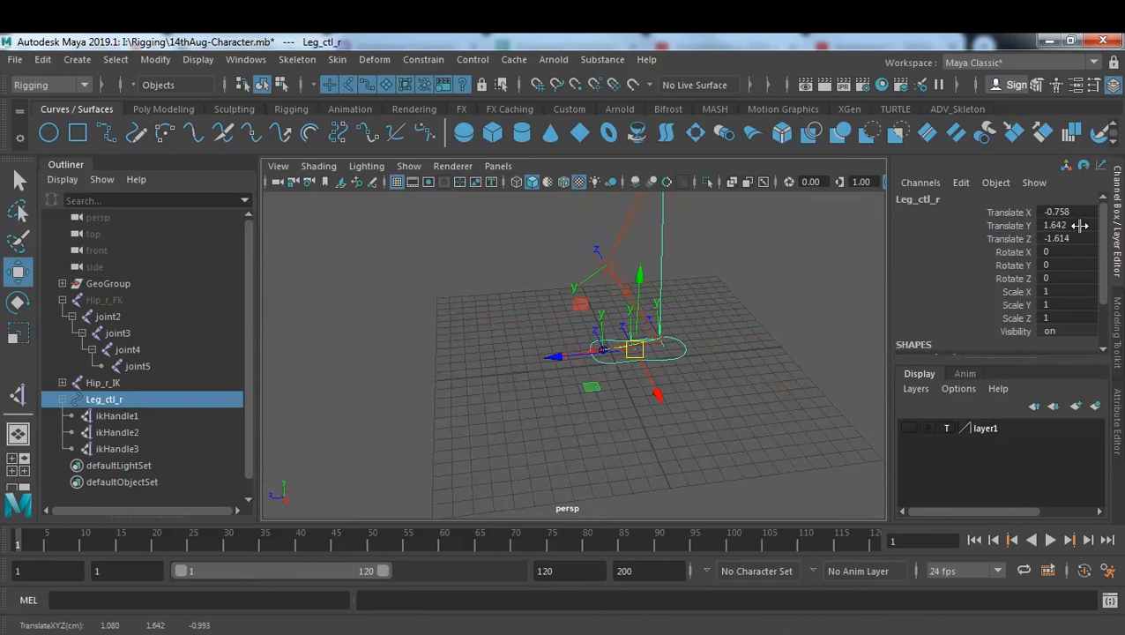
Reset Translate X, Y and Z of Leg_ctl_r to 0 and deselect the control.
drag(1062, 213, 1075, 239)
text(0)
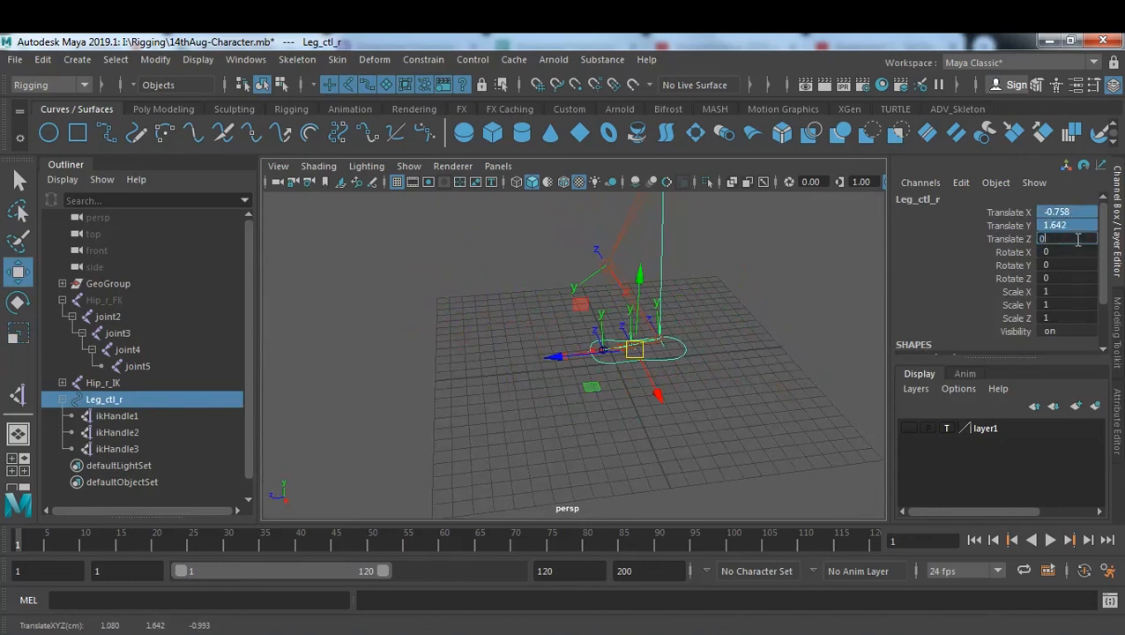
key(Return)
click(723, 319)
alt+drag(692, 310, 731, 334)
scroll(712, 331, up, 3)
alt+middle_drag(731, 334, 723, 359)
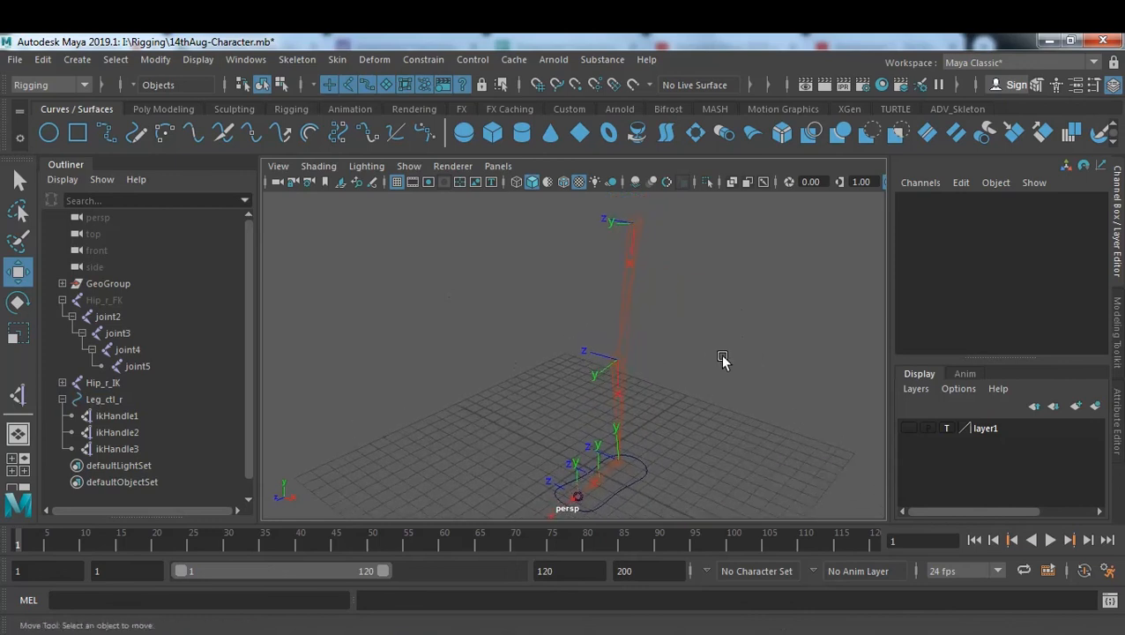